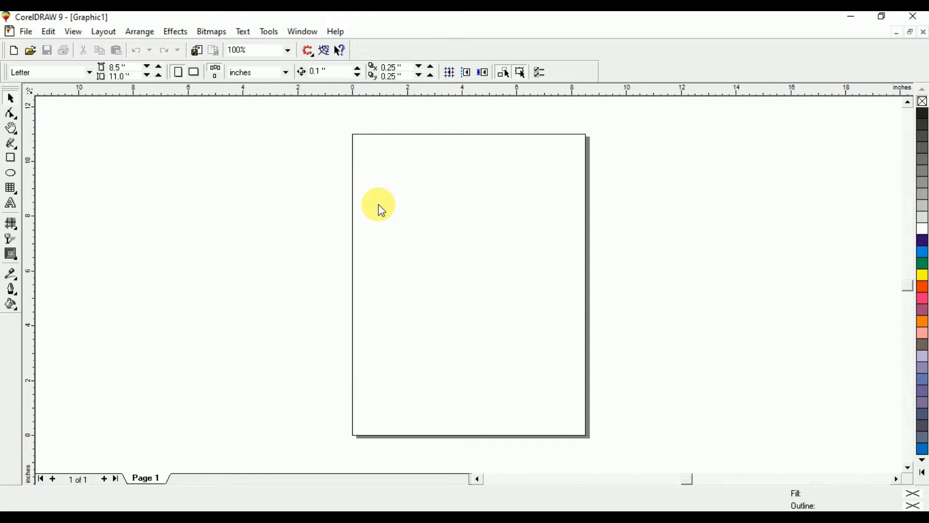
Step: Draw a graph paper grid of 4 columns and 6 rows, about 6.54 by 4.58 inches, on the page
click(16, 192)
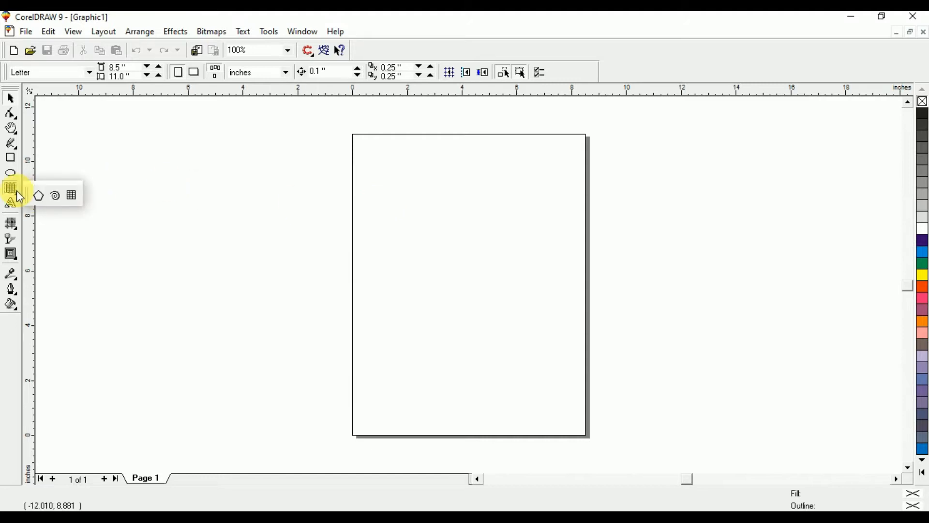
click(72, 196)
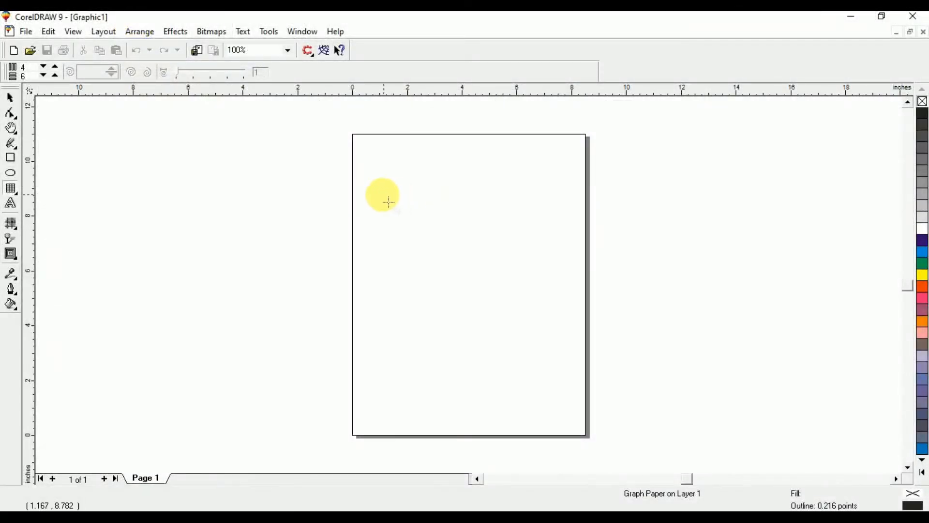
drag(388, 202, 566, 328)
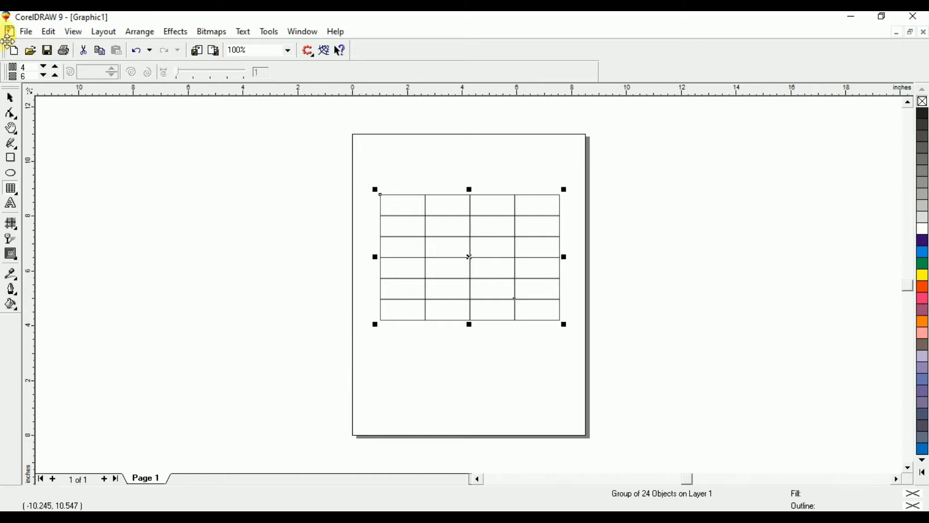
Step: Deselect the grid and switch the page to landscape orientation
click(10, 98)
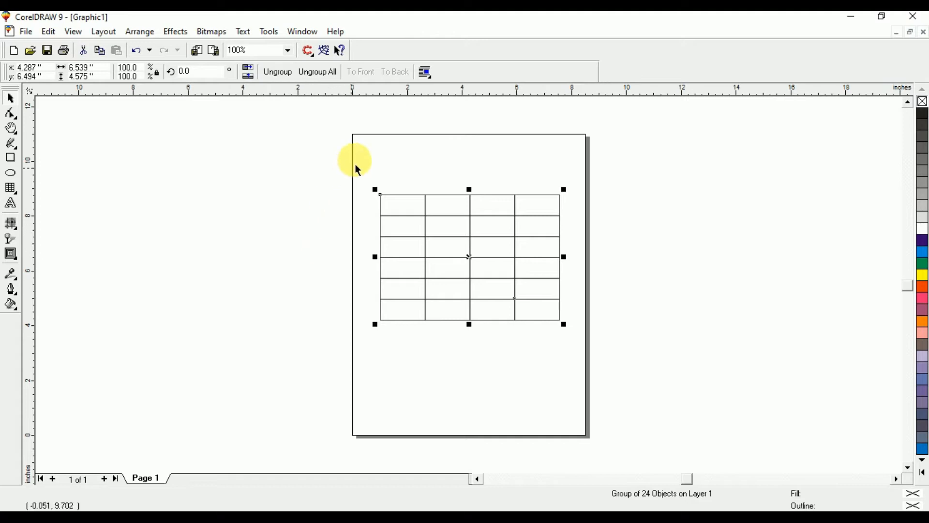
click(360, 148)
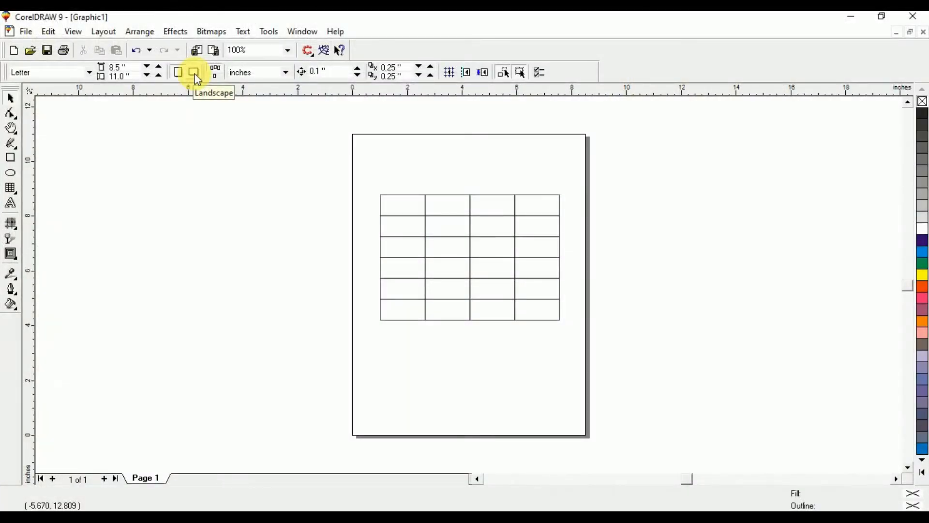
click(195, 72)
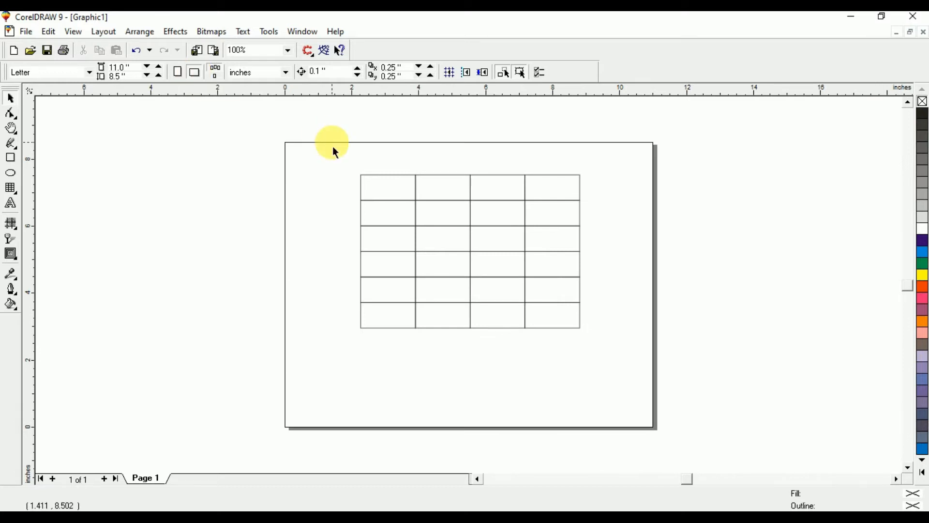
Step: Center the grid on the page and stretch it horizontally to about 7.66 inches wide
click(372, 195)
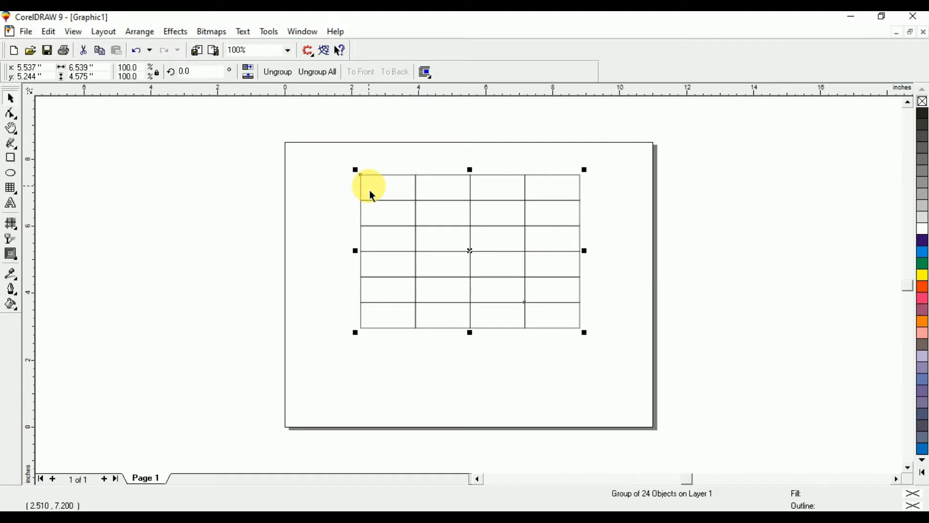
key(p)
key(p)
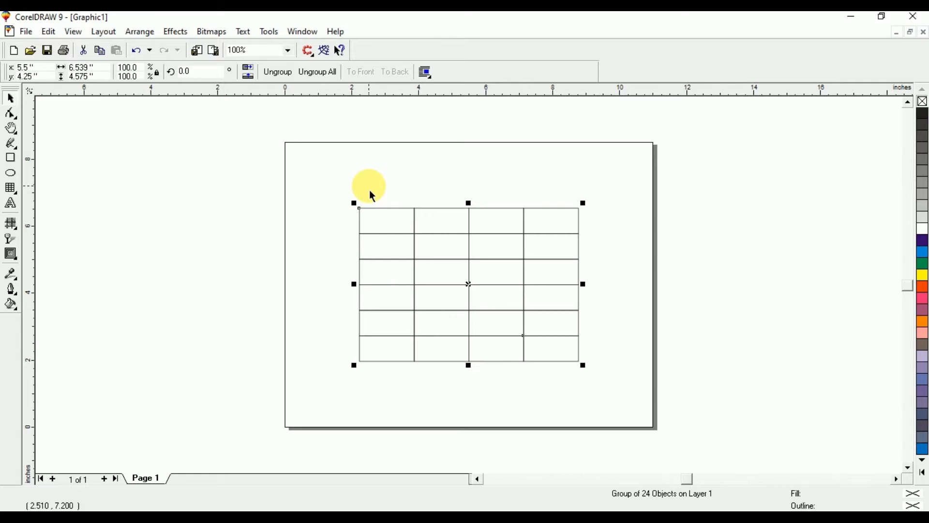
drag(581, 284, 620, 284)
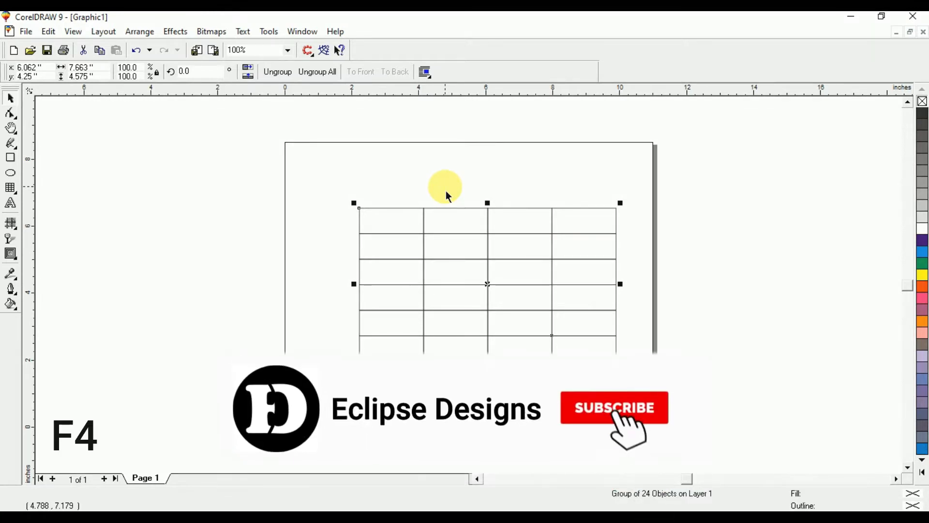
Step: Ungroup the grid into separate cell rectangles
key(F4)
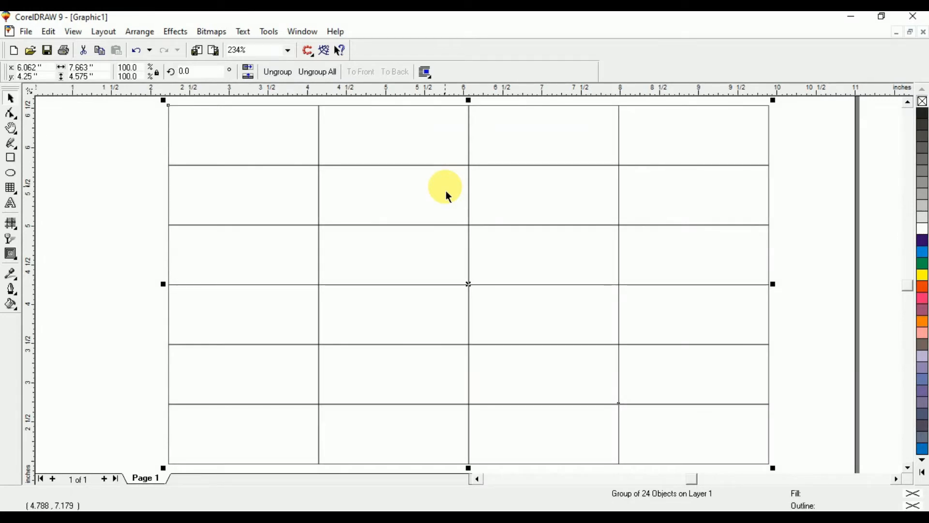
click(267, 166)
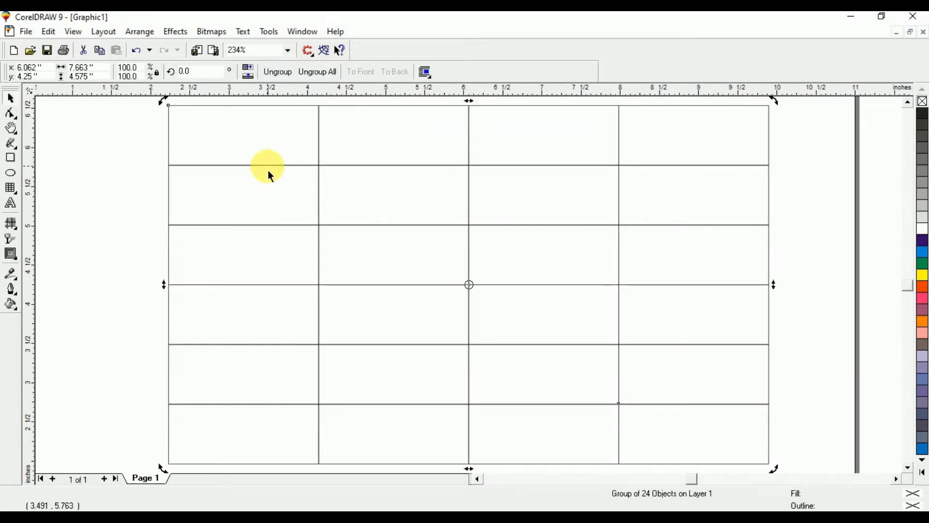
click(125, 156)
click(318, 180)
click(274, 139)
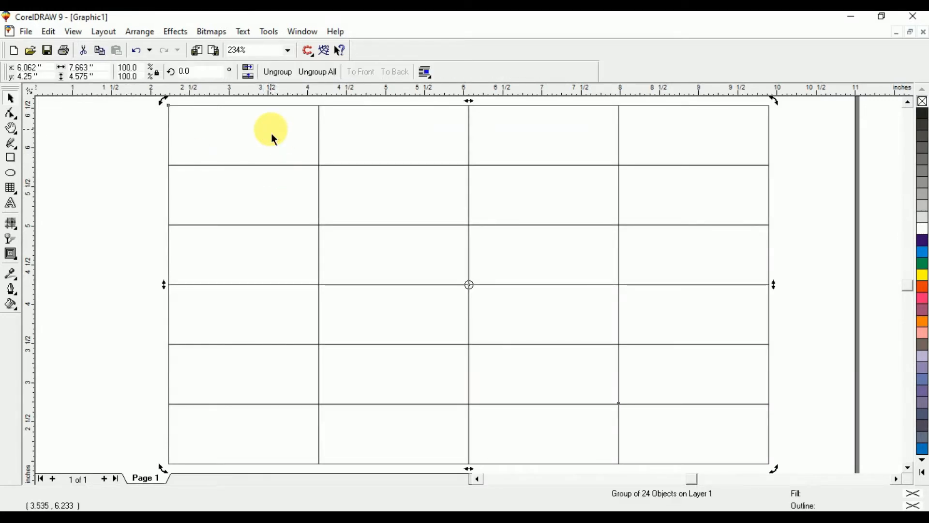
click(271, 134)
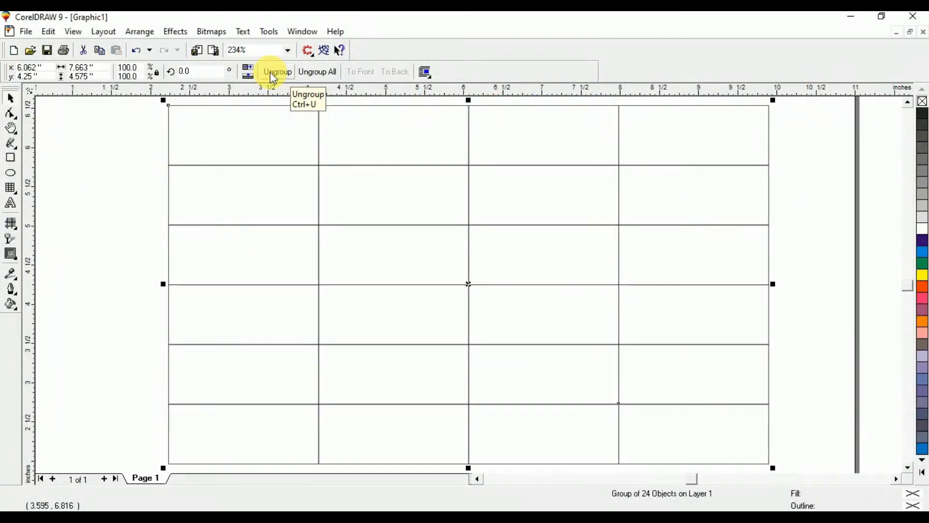
click(301, 72)
Step: Try moving the top-left cell away from the grid and undo the move
click(58, 192)
drag(185, 159, 132, 146)
key(ctrl+z)
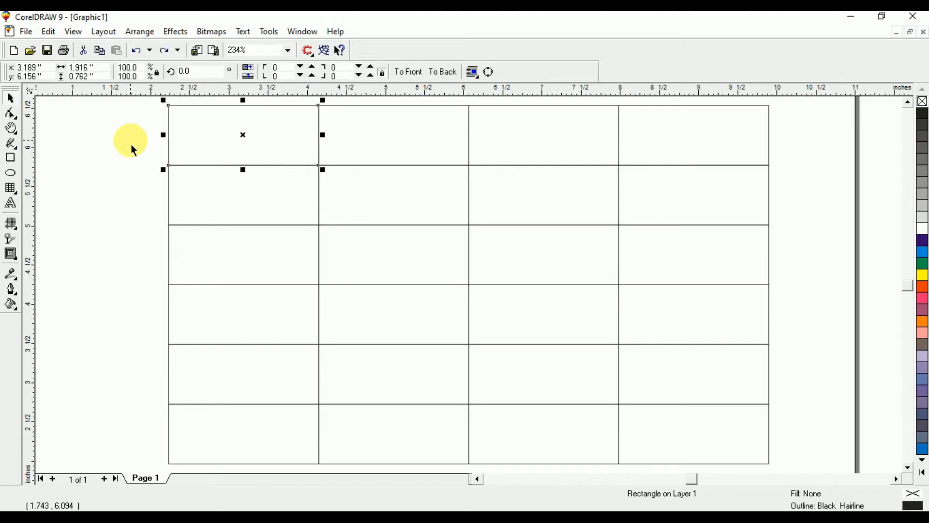
click(140, 151)
click(201, 138)
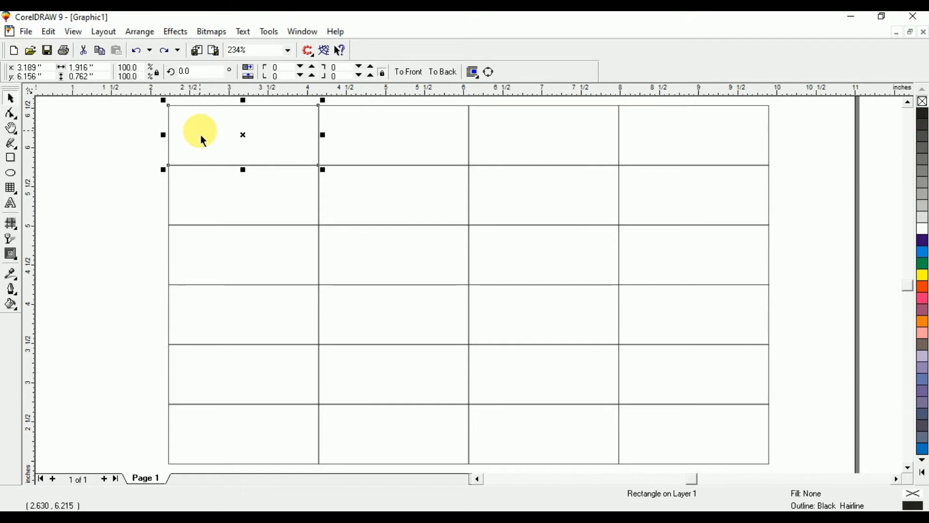
Step: Add artistic text beside the grid with the headings S.No, Name, F.Name and Class on four separate lines
click(10, 203)
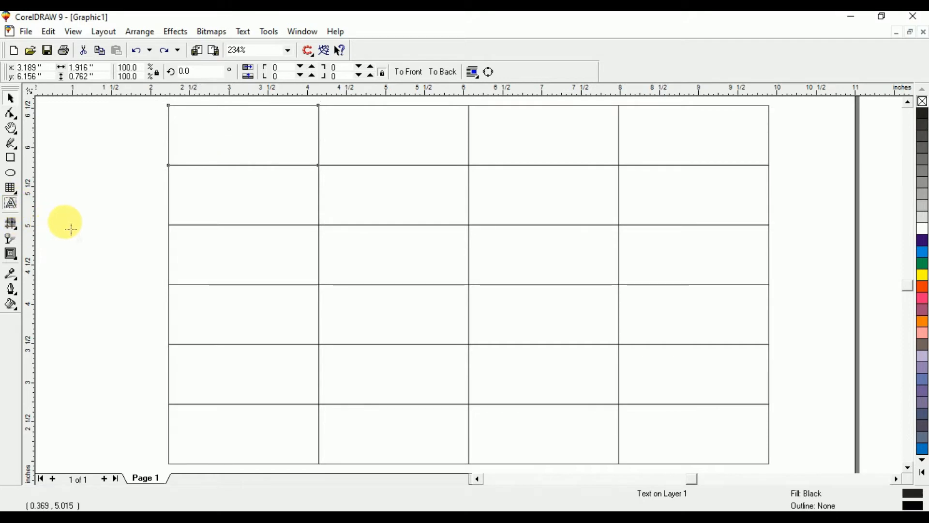
click(66, 221)
text(S.No)
key(Return)
text(Name)
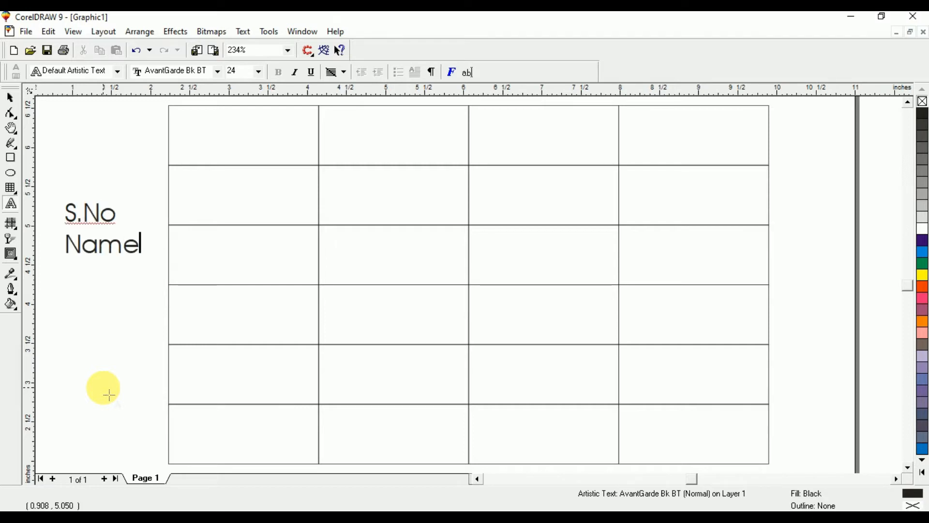
key(Return)
text(F.Name)
key(Return)
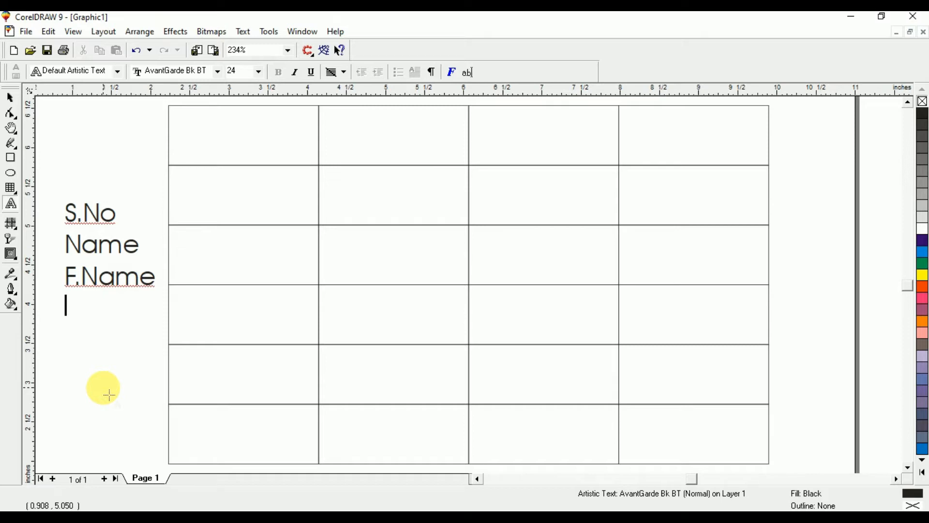
text(Class)
click(10, 98)
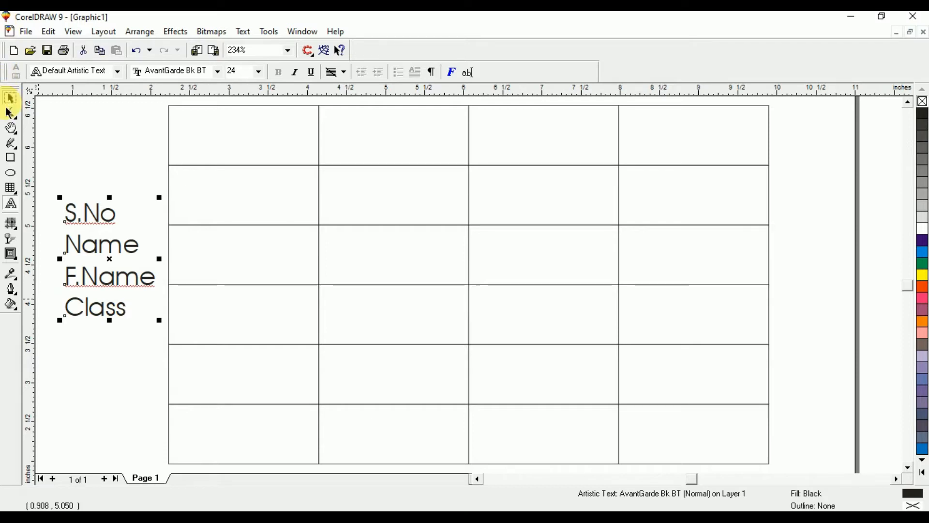
Step: Change the font of the four-line heading text to Calibri
click(348, 72)
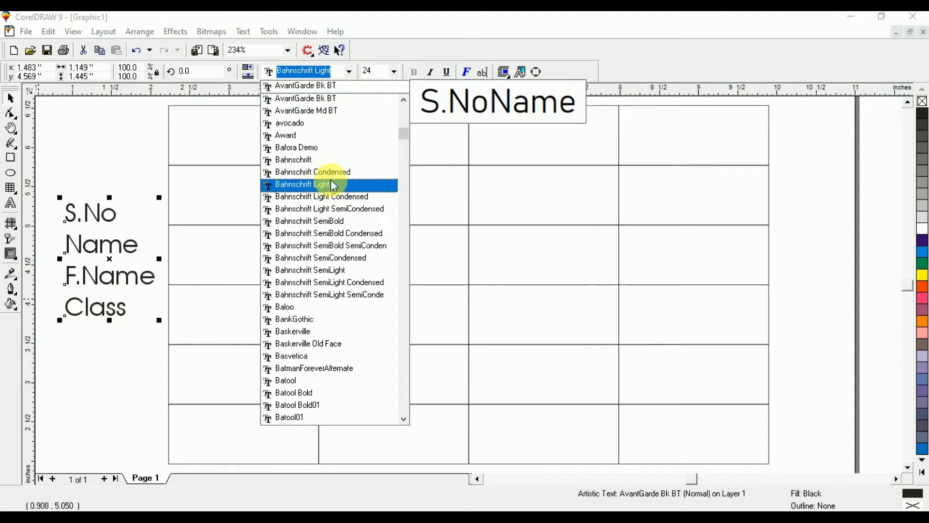
text(Ca)
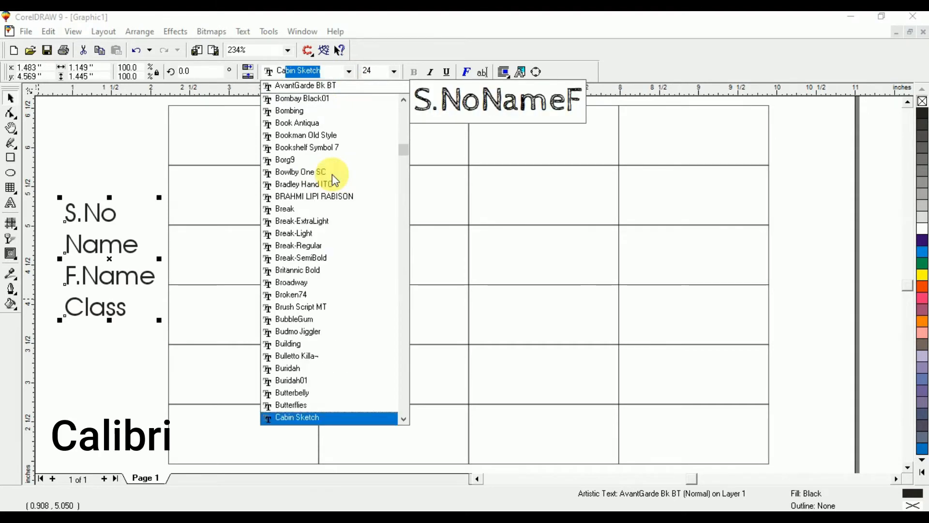
text(libri)
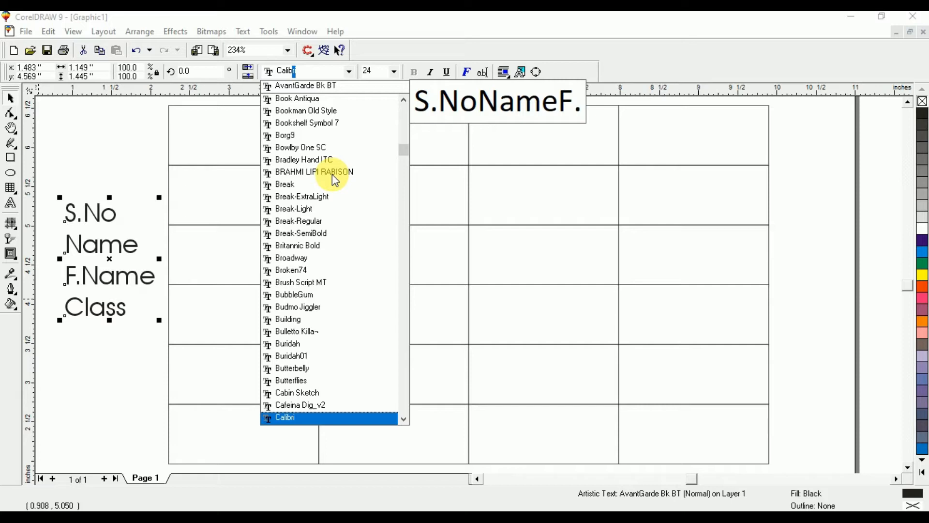
key(Return)
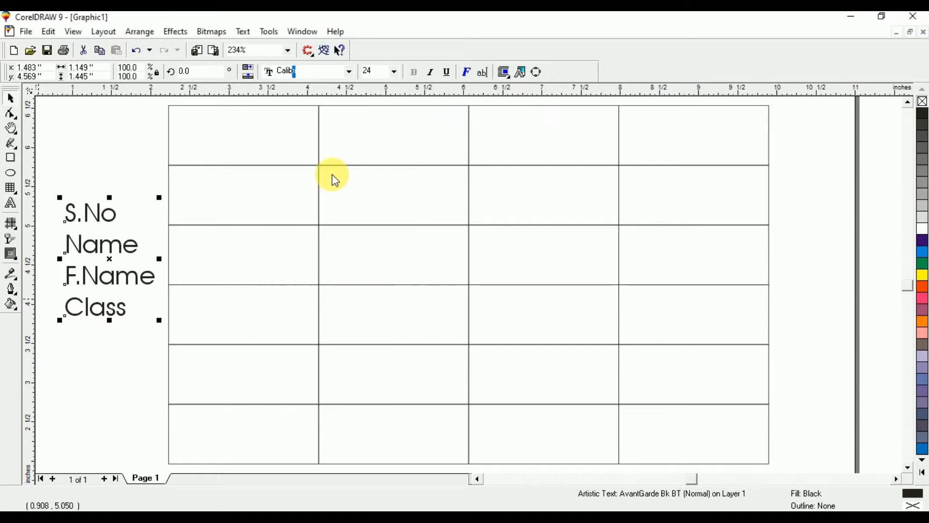
Step: Set the heading text's font size to 18 after trying 16
click(376, 73)
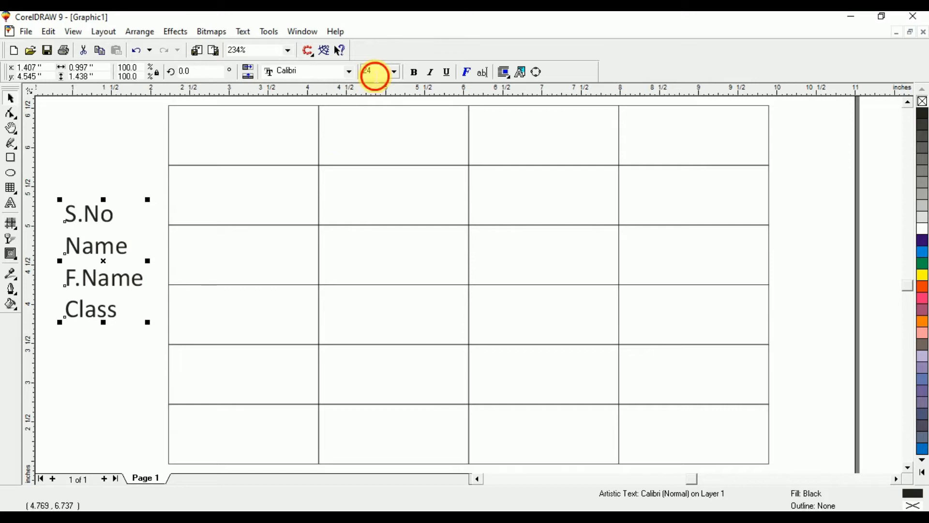
text(16)
key(Return)
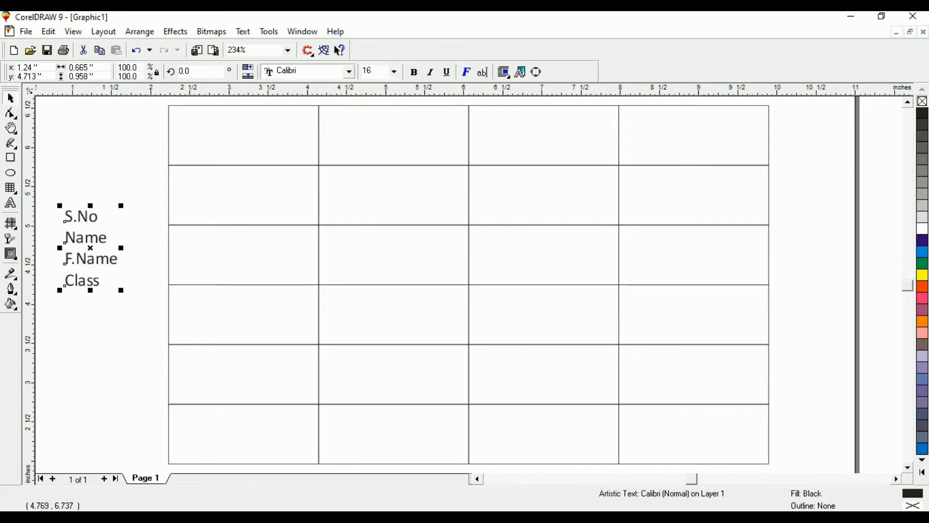
click(375, 73)
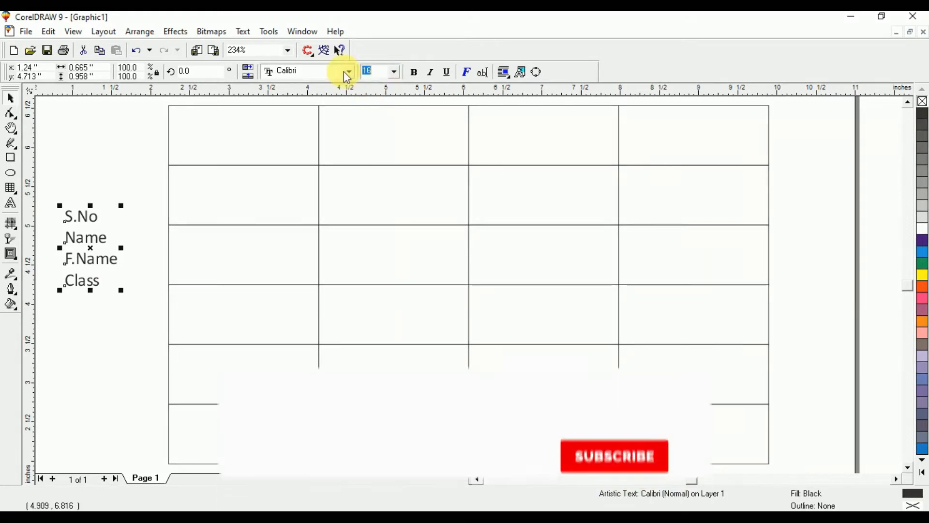
text(8)
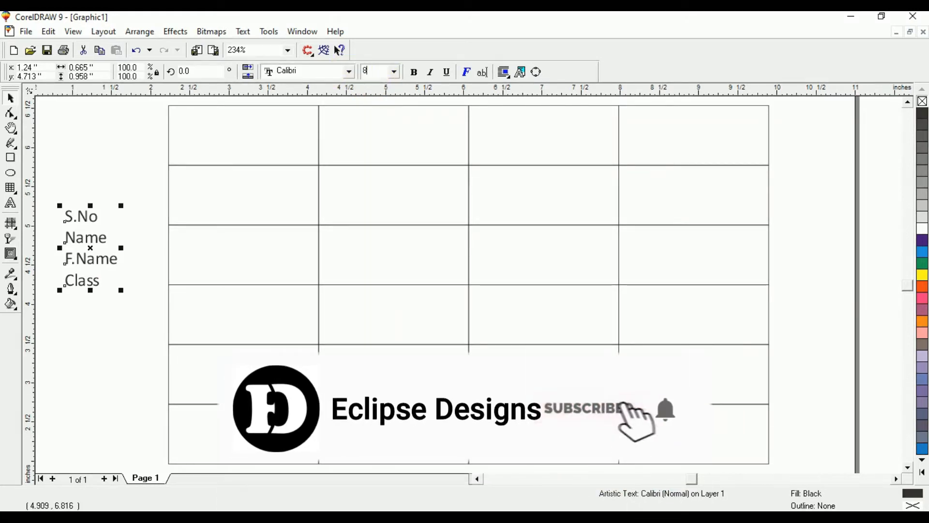
key(Return)
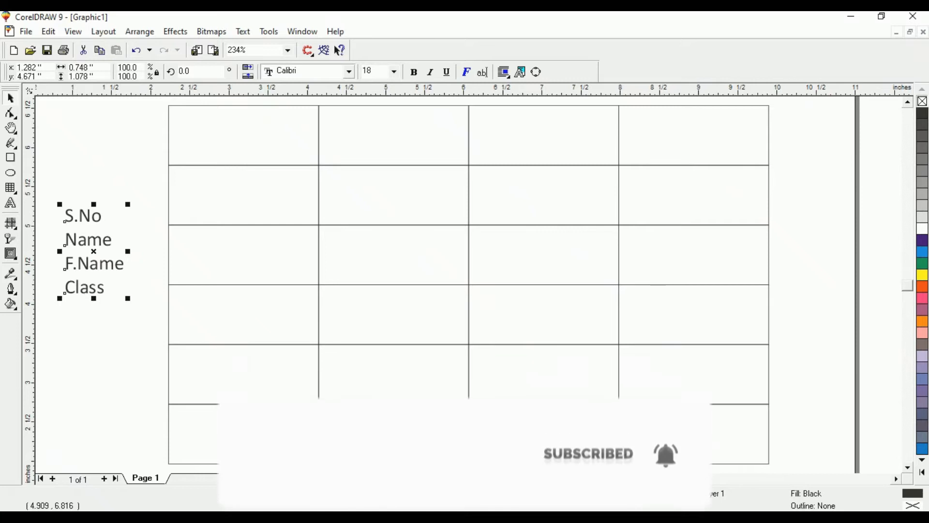
Step: Move the heading text slightly closer to the grid and break it apart into individual lines
drag(94, 253, 123, 257)
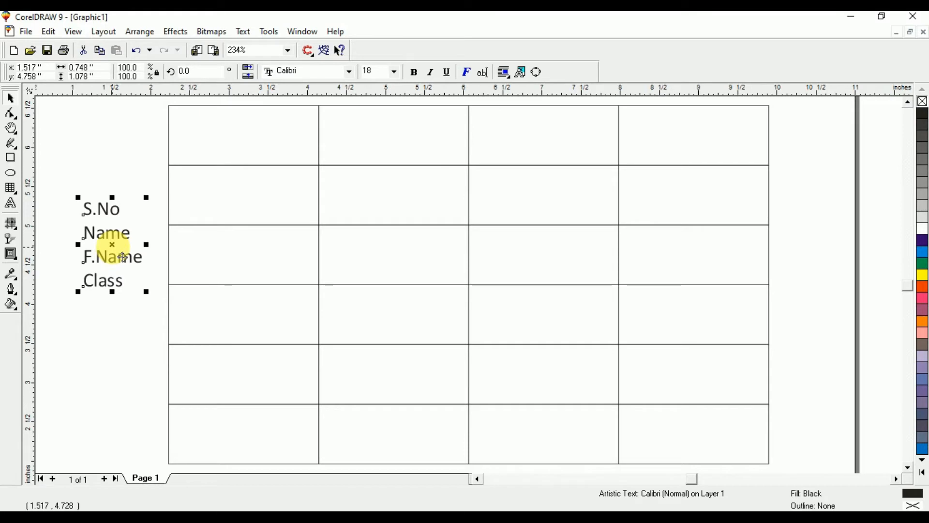
key(ctrl+k)
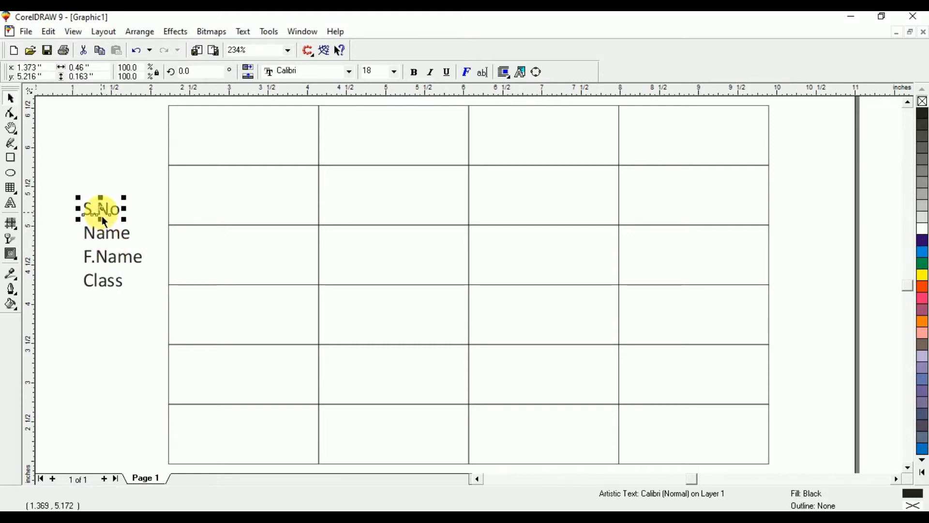
Step: Center the S.No text horizontally and vertically in the first cell of the grid's top row
shift+click(198, 147)
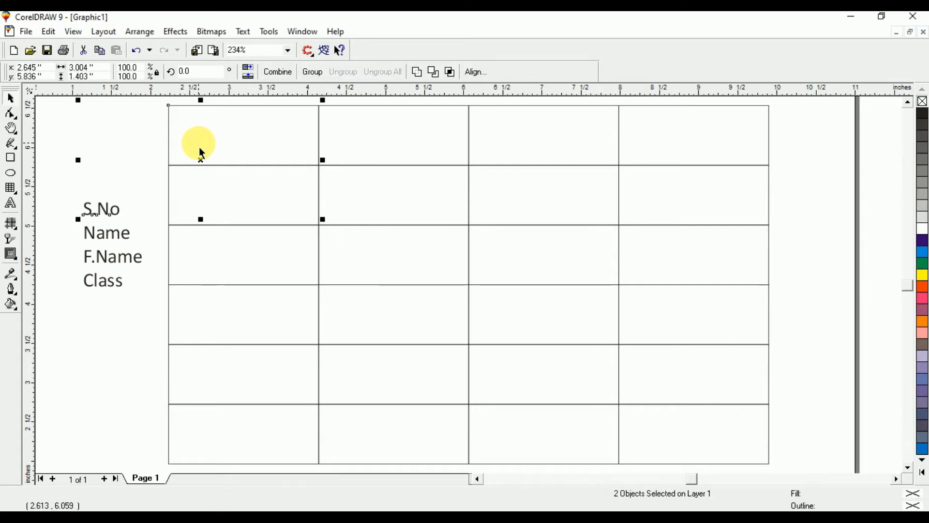
key(c)
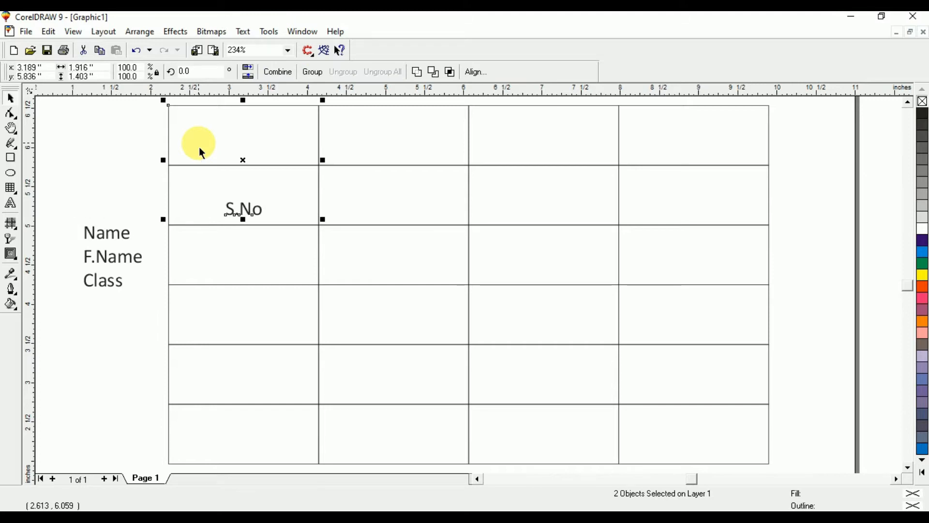
key(e)
click(141, 202)
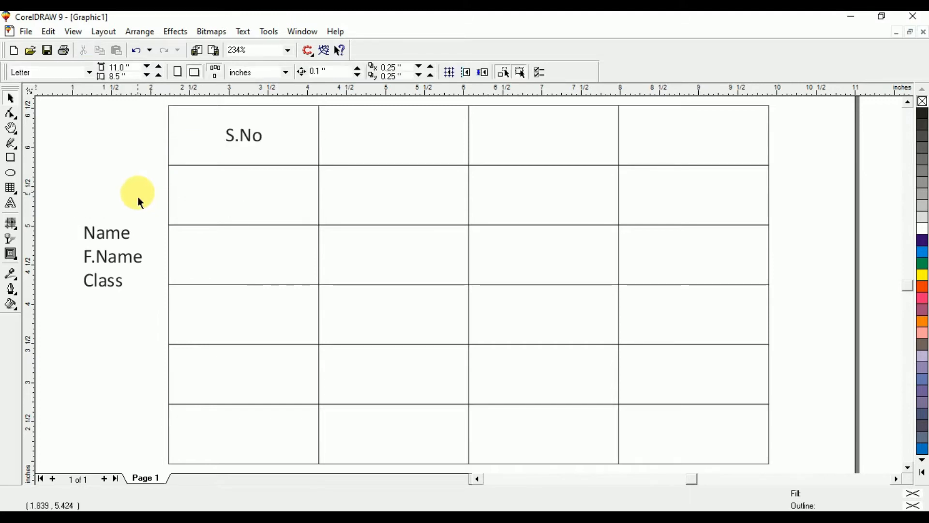
Step: Center the Name text horizontally and vertically in the second cell of the grid's top row
click(115, 238)
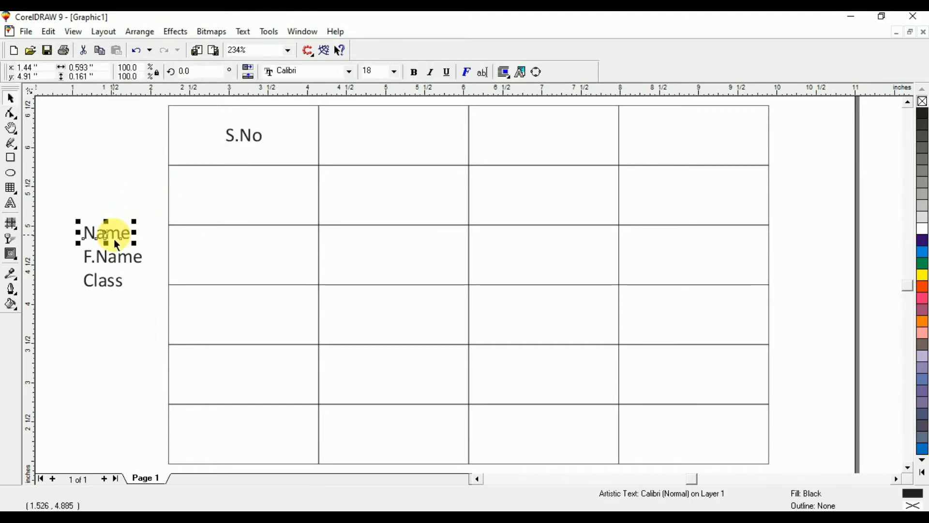
shift+click(366, 153)
key(c)
key(e)
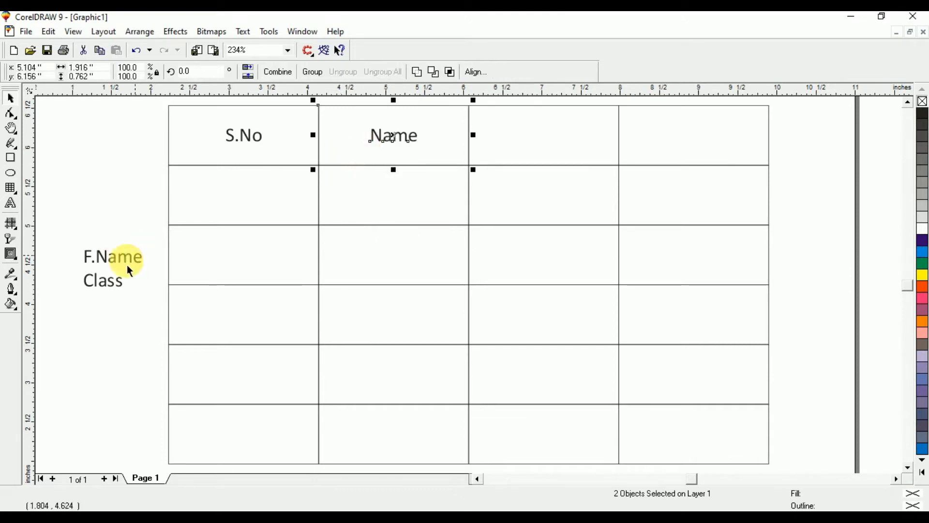
Step: Center the F.Name text horizontally and vertically in the third cell of the grid's top row
click(114, 266)
shift+click(506, 127)
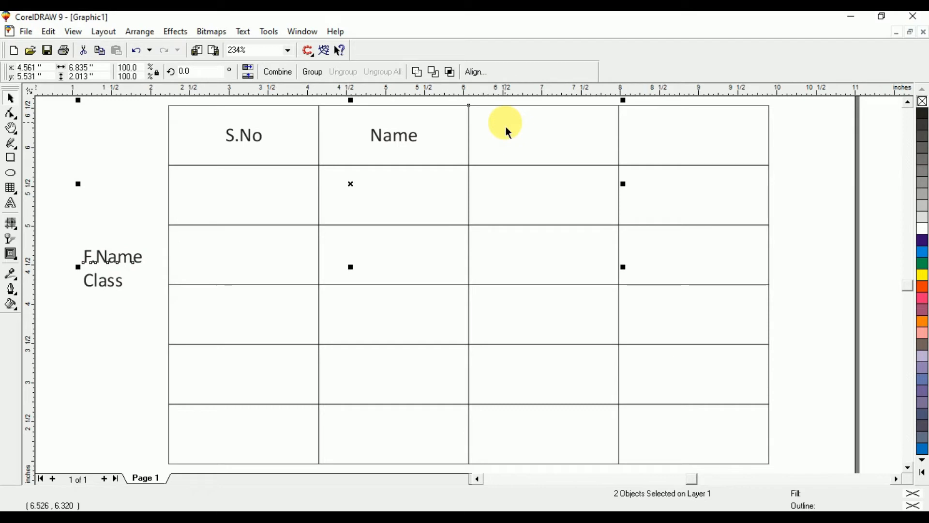
key(c)
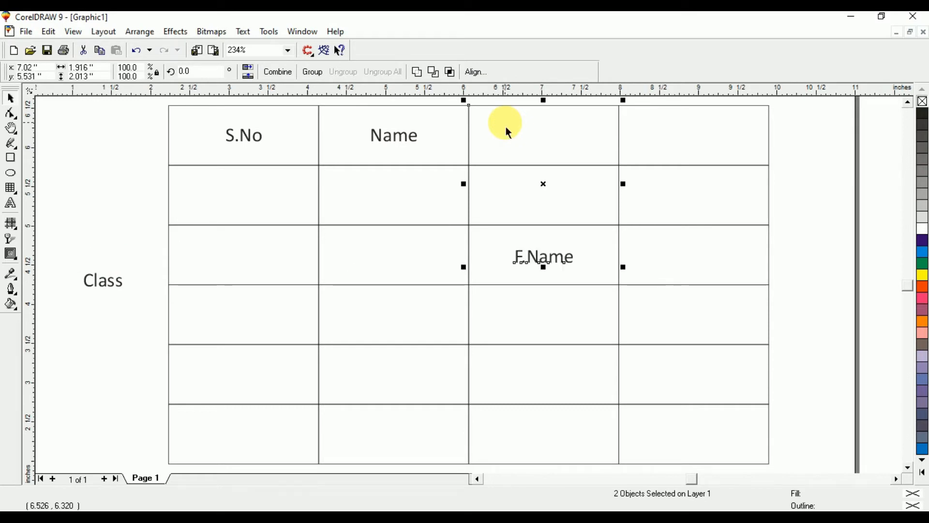
key(e)
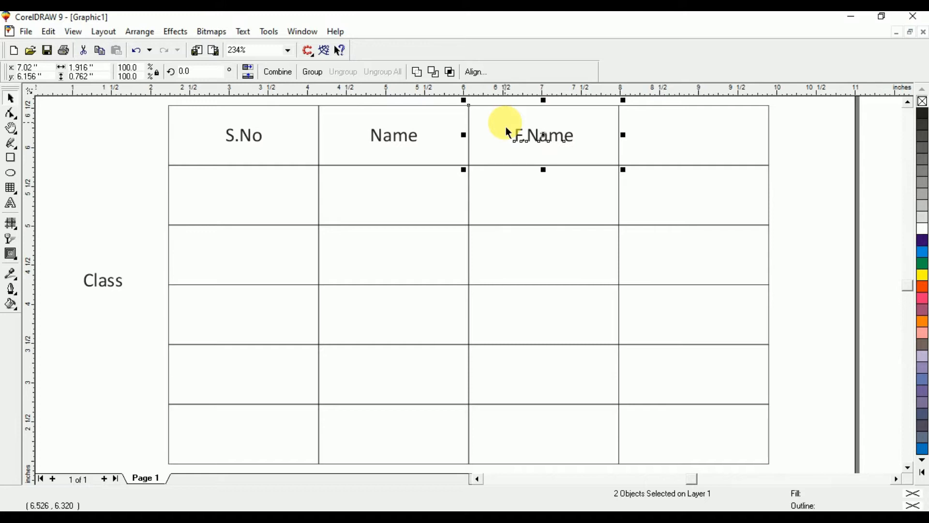
Step: Center the Class text horizontally and vertically in the fourth cell of the grid's top row
click(128, 286)
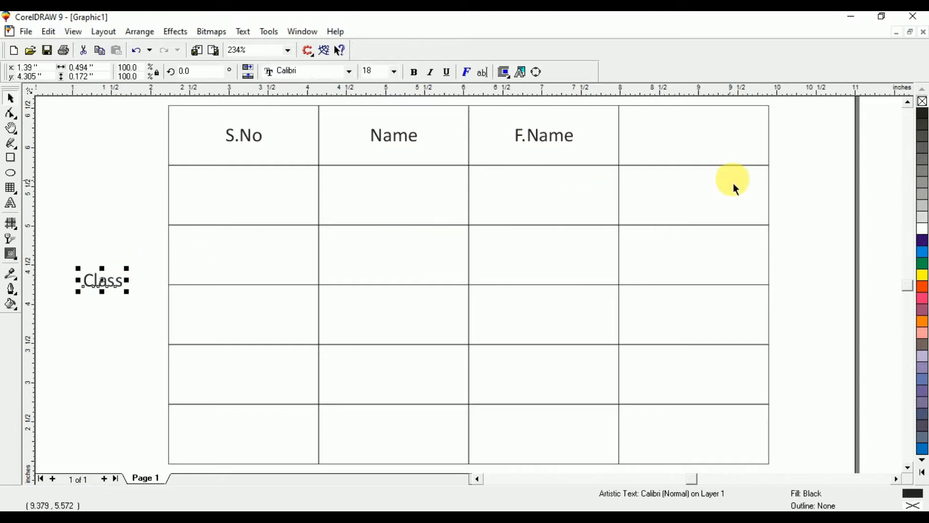
shift+click(717, 147)
key(c)
key(e)
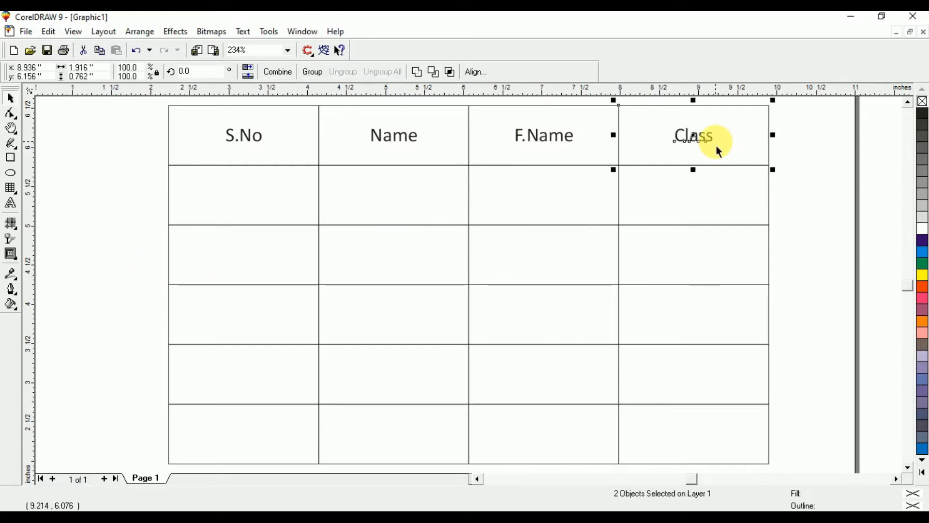
click(787, 137)
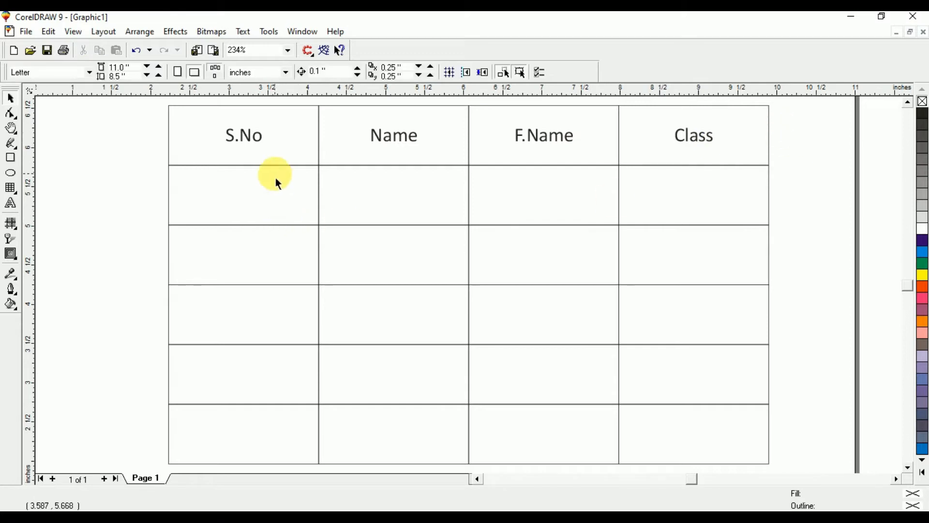
Step: Try narrowing all six S.No column cells to about 1.15 inches from their outer edge, and undo the resize
click(290, 136)
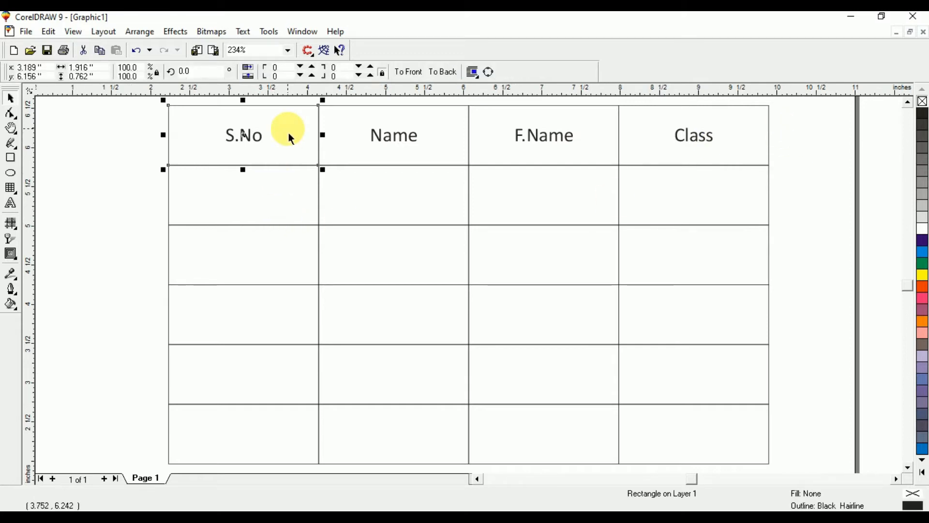
click(279, 194)
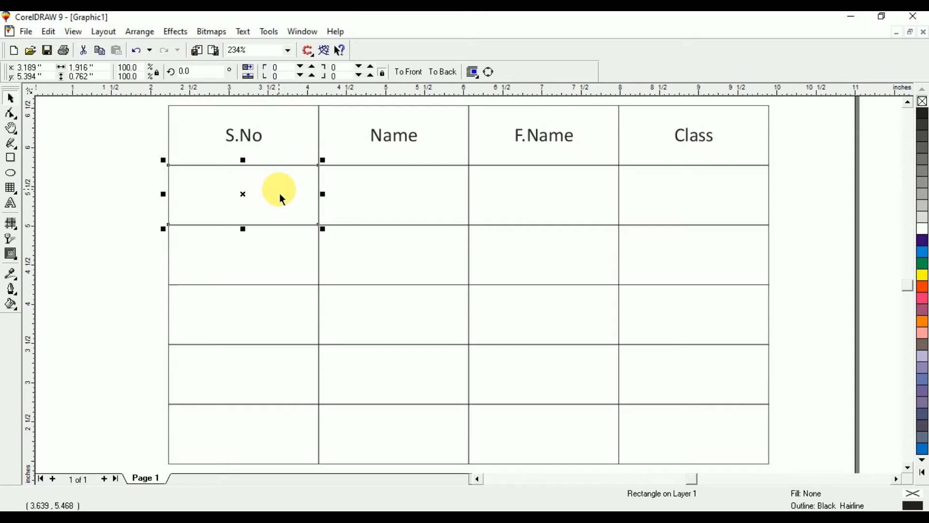
click(297, 151)
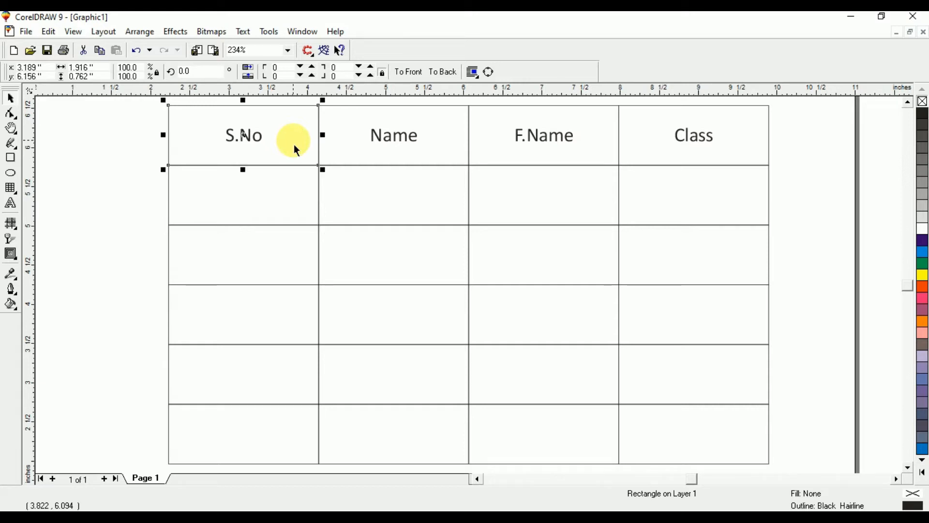
shift+click(292, 189)
shift+click(279, 248)
shift+click(286, 309)
shift+click(286, 375)
shift+click(283, 440)
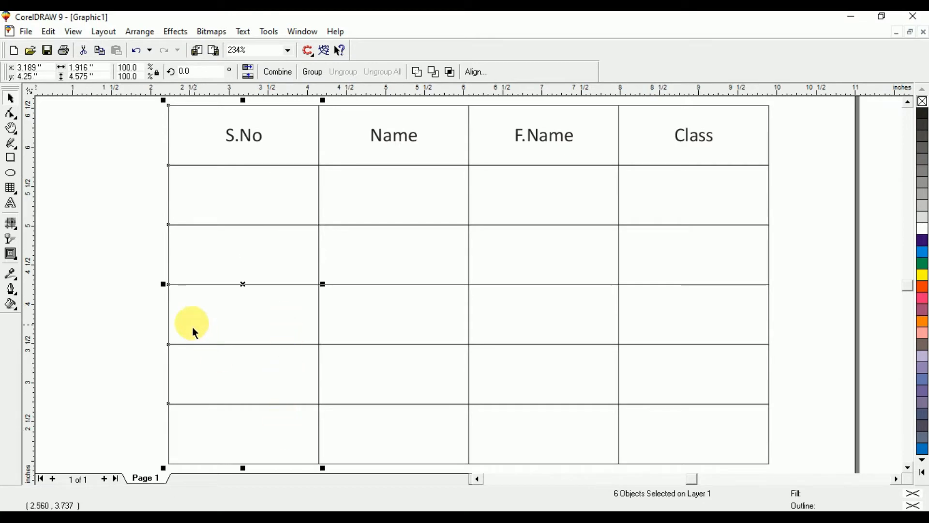
drag(163, 285, 223, 291)
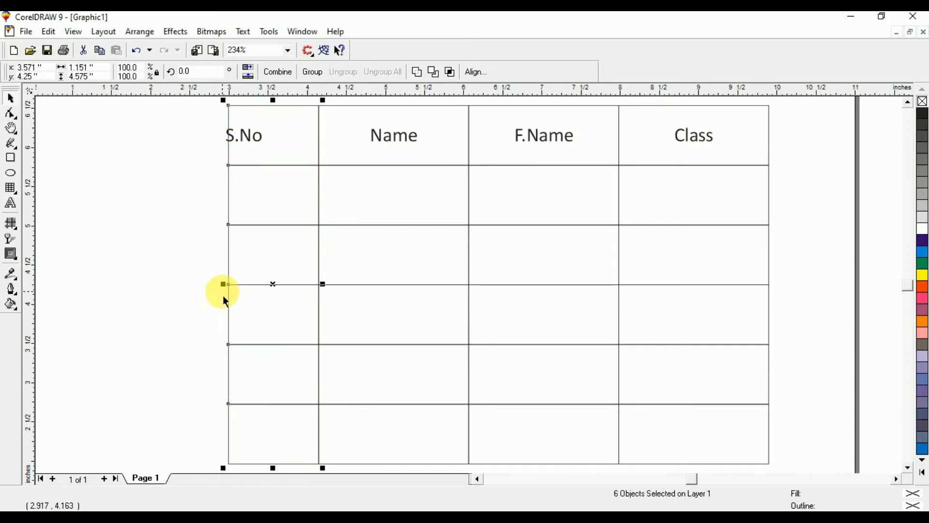
key(ctrl+z)
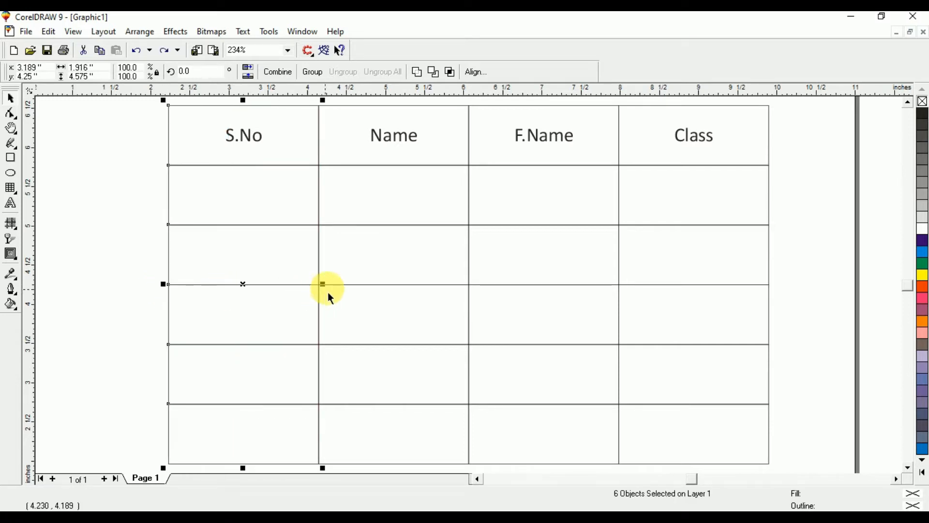
Step: Try narrowing the S.No column to about 1.23 inches from its inner edge, and undo back to the evenly spaced grid
drag(324, 286, 282, 288)
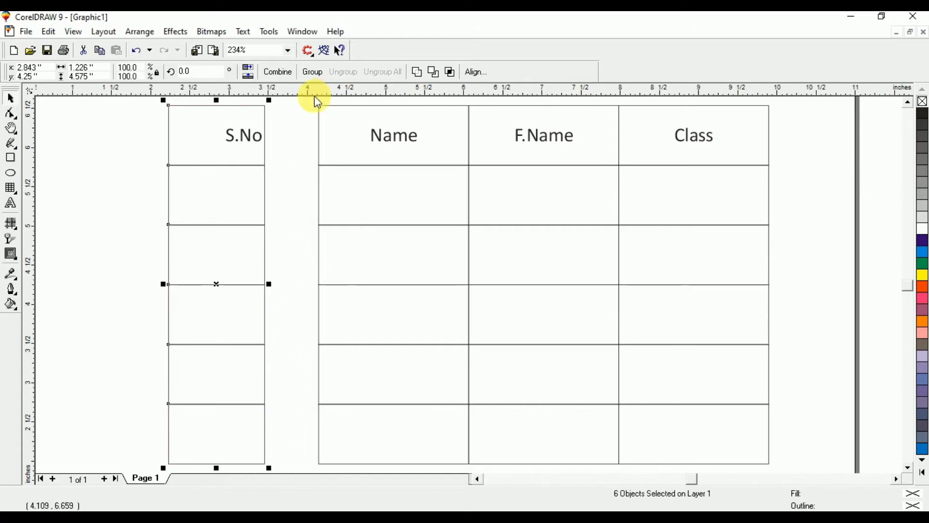
drag(301, 101, 774, 467)
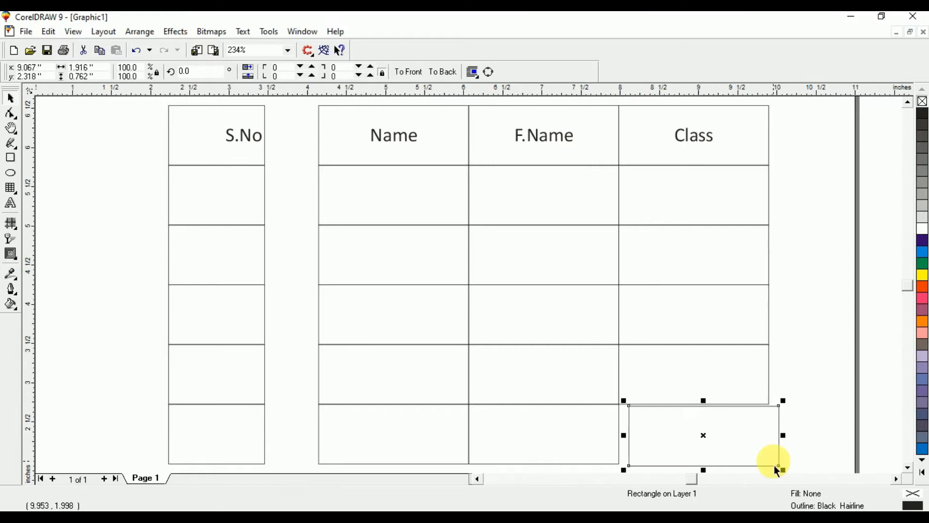
key(ctrl+z)
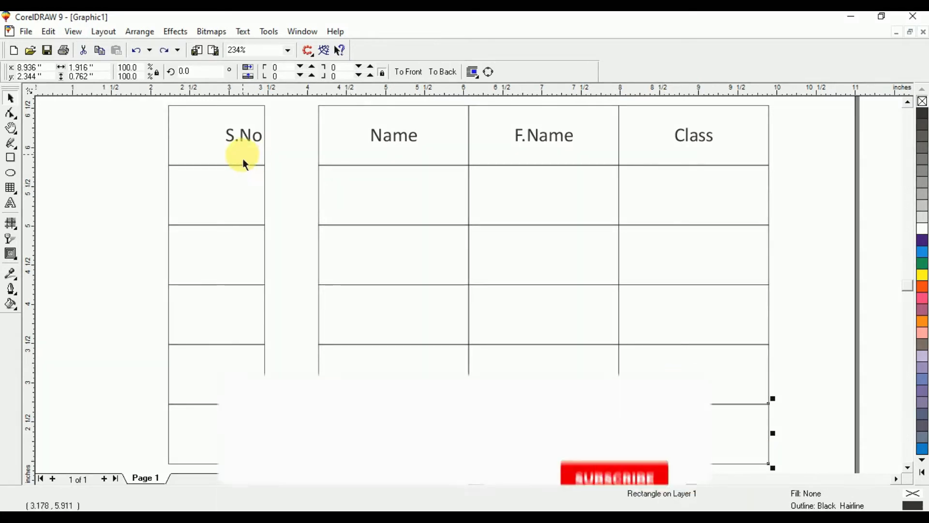
click(271, 170)
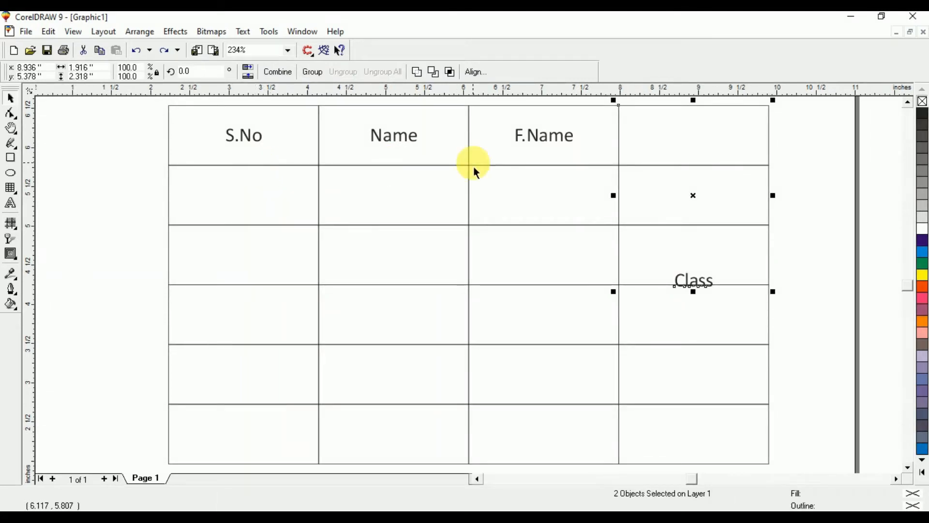
key(c)
click(138, 133)
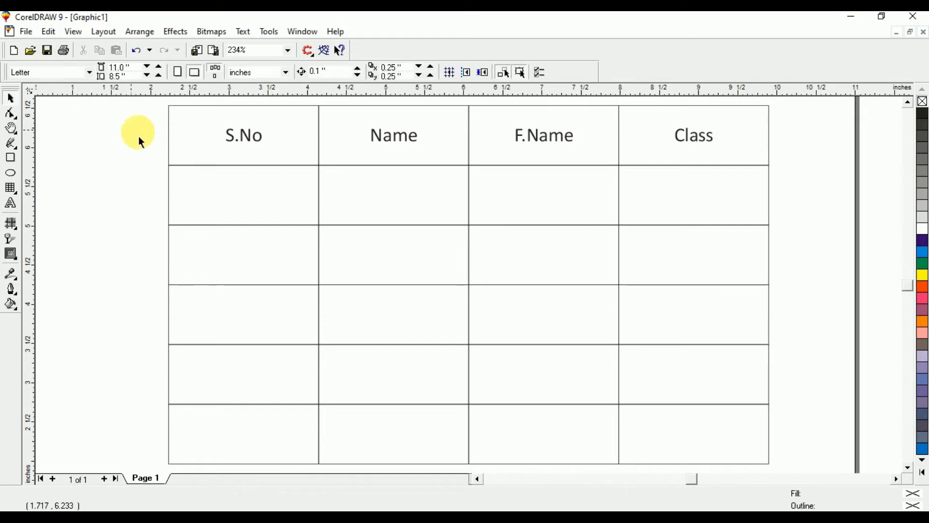
Step: Narrow all six S.No column cells together to about 1.13 inches by moving their outer edge toward the Name column
click(179, 138)
shift+click(201, 216)
shift+click(215, 275)
shift+click(221, 316)
shift+click(226, 367)
shift+click(234, 432)
drag(164, 290, 235, 296)
click(155, 222)
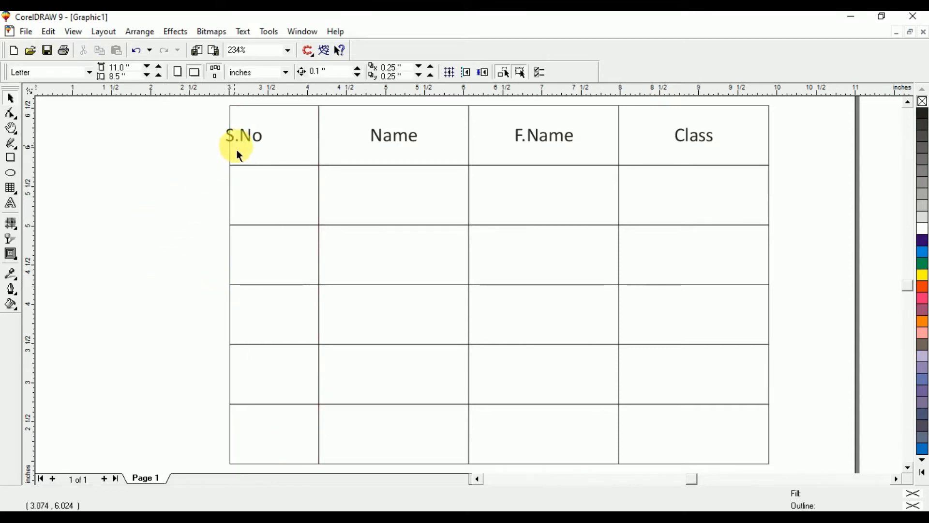
Step: Center the S.No text horizontally in its narrowed cell
click(248, 144)
shift+click(286, 143)
key(c)
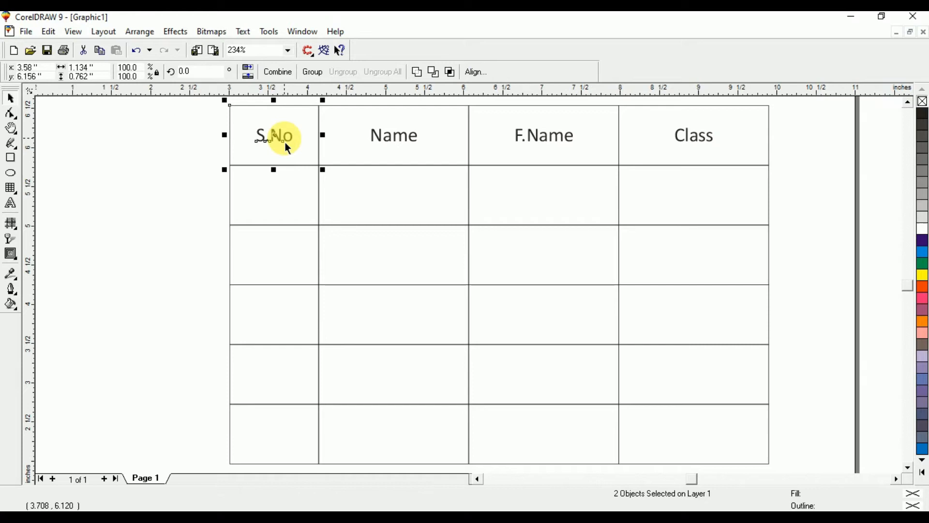
click(156, 151)
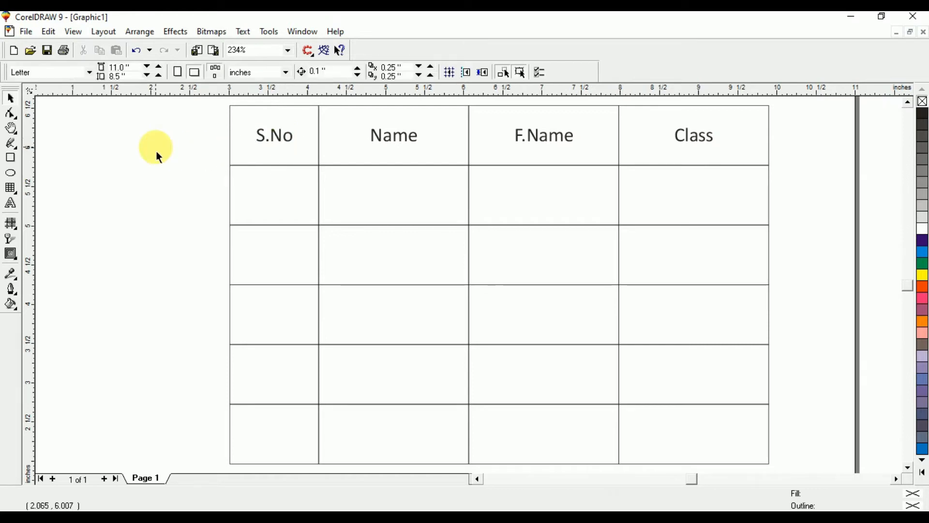
Step: Make the four heading texts S.No, Name, F.Name and Class bold
drag(197, 114, 738, 152)
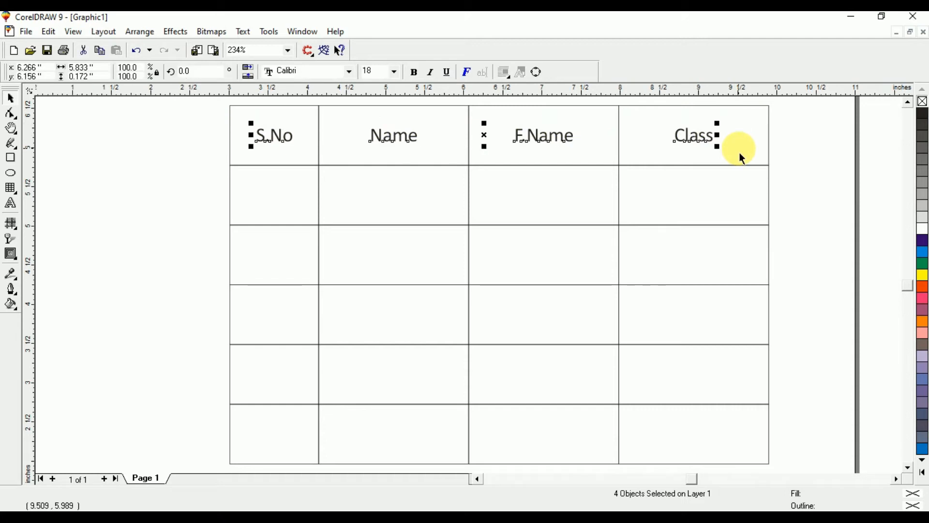
click(415, 72)
click(114, 212)
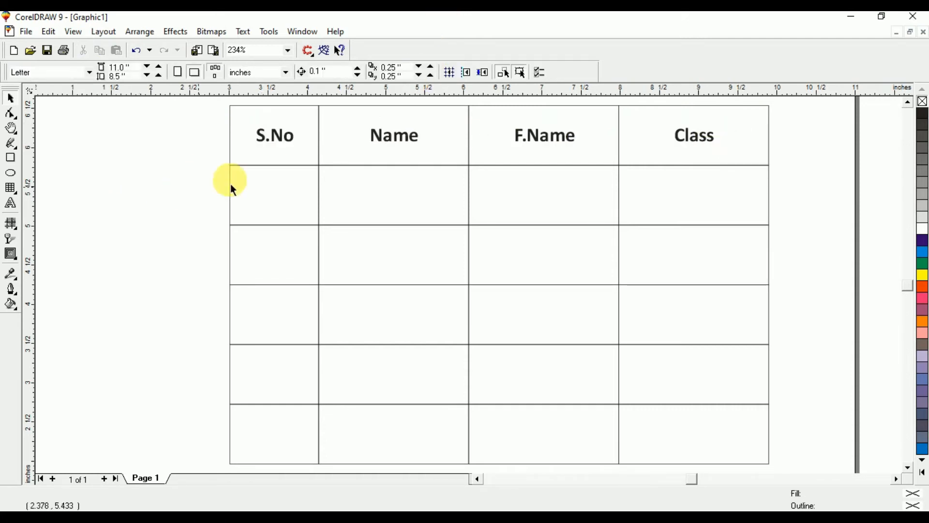
Step: Fill the S.No heading cell with red
click(303, 134)
click(189, 127)
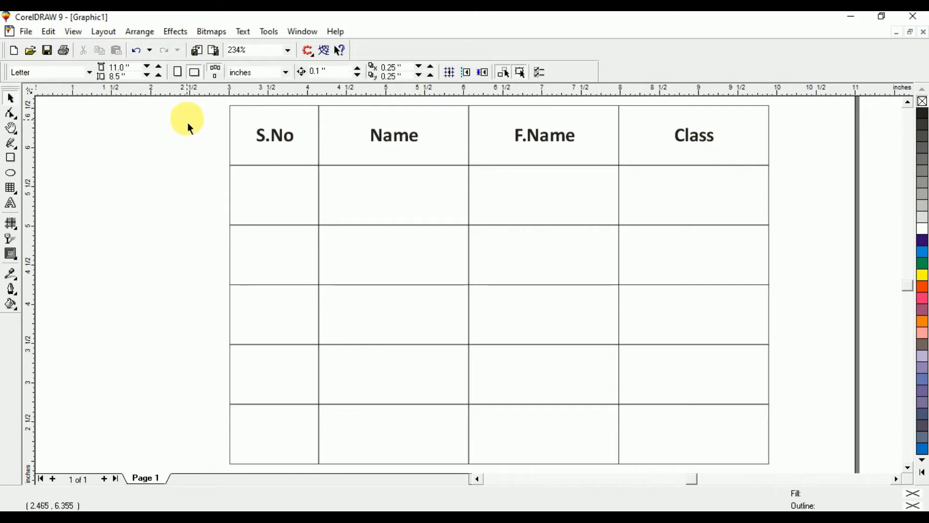
click(250, 112)
click(388, 112)
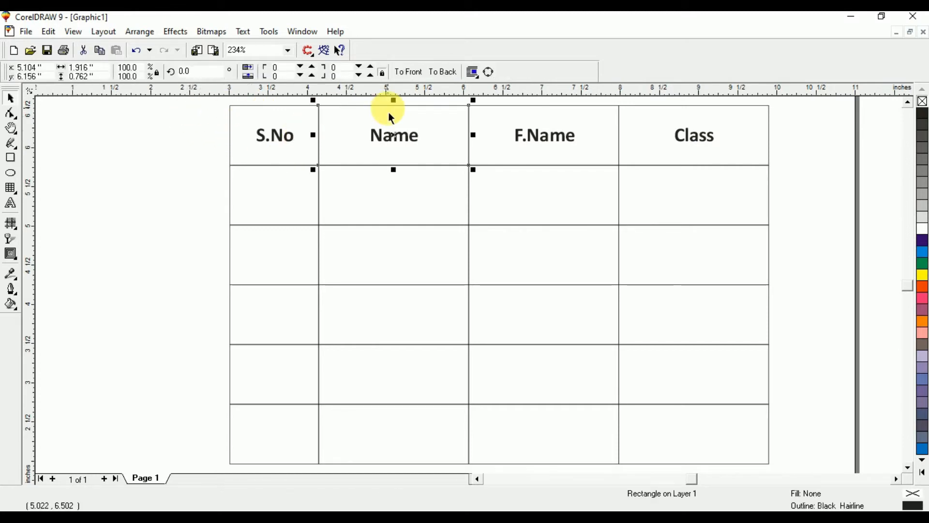
click(275, 109)
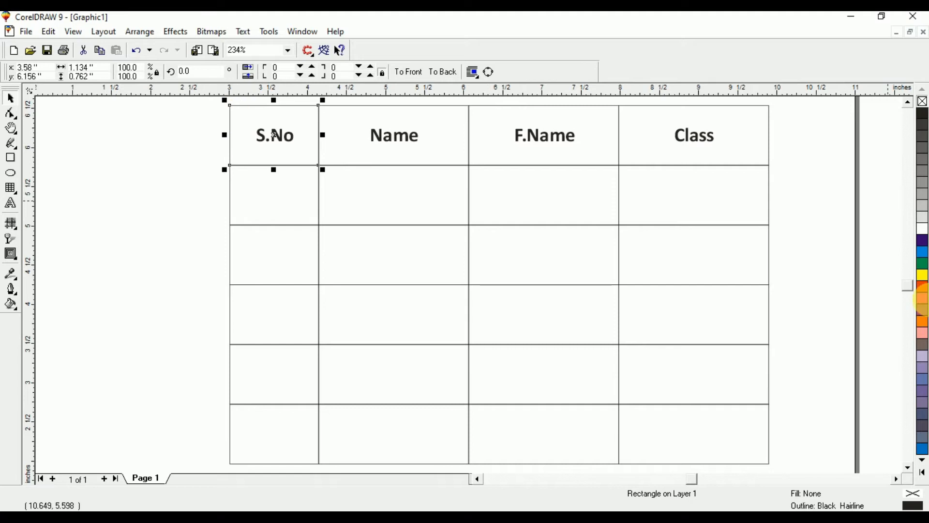
click(922, 286)
click(190, 126)
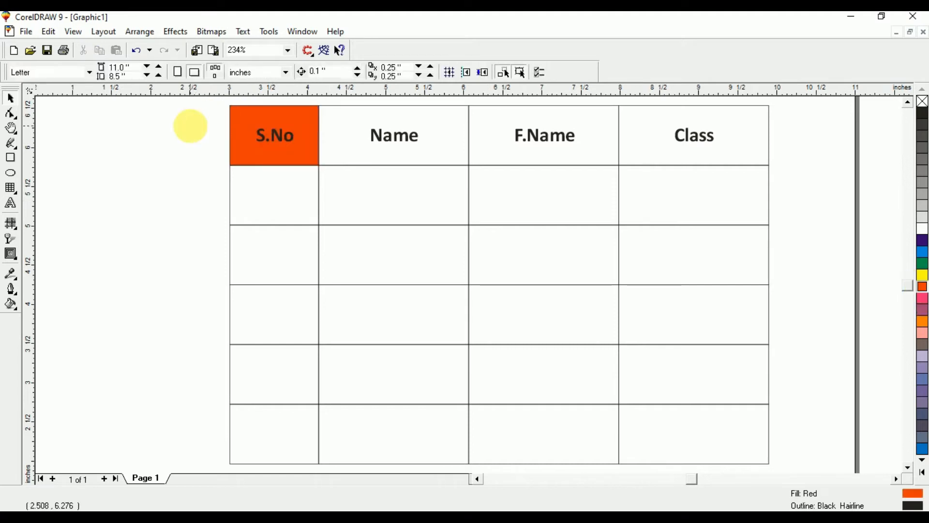
Step: Fill the Name, F.Name and Class heading cells with the same red
key(F3)
key(F3)
key(F3)
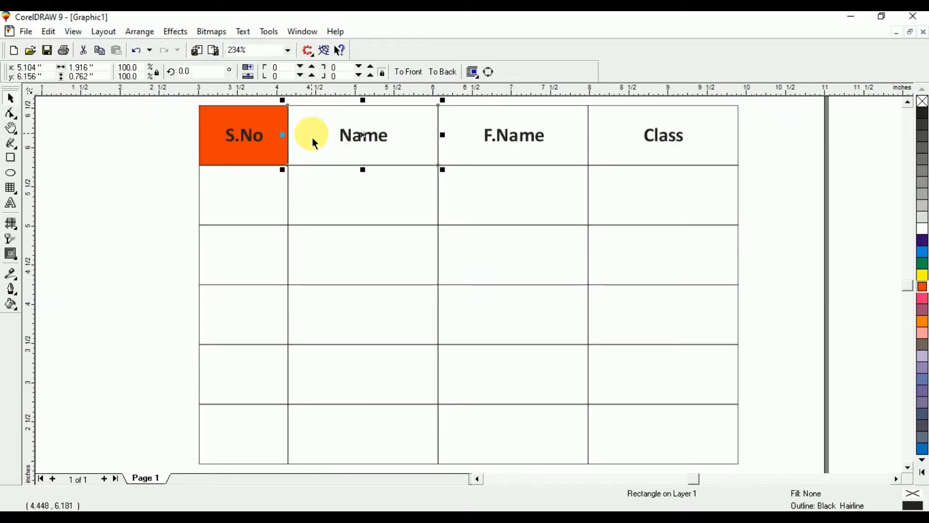
shift+click(469, 155)
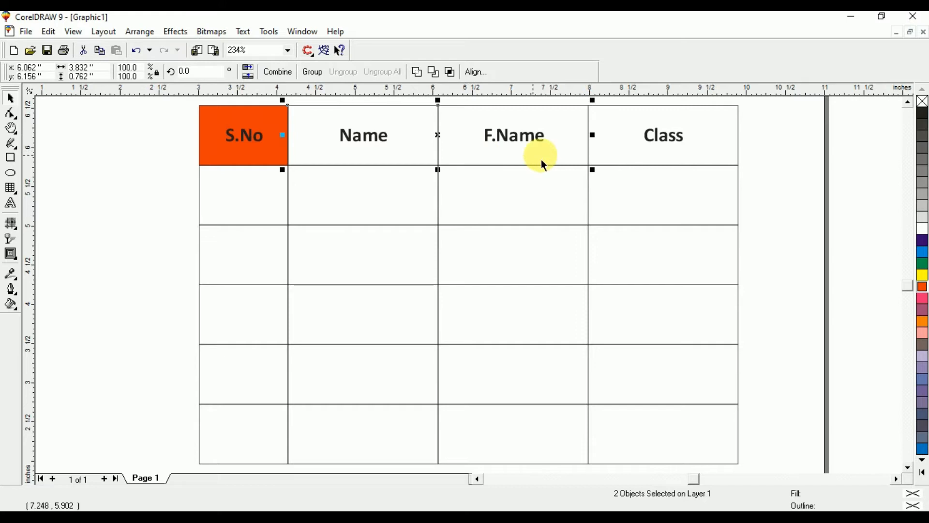
shift+click(594, 157)
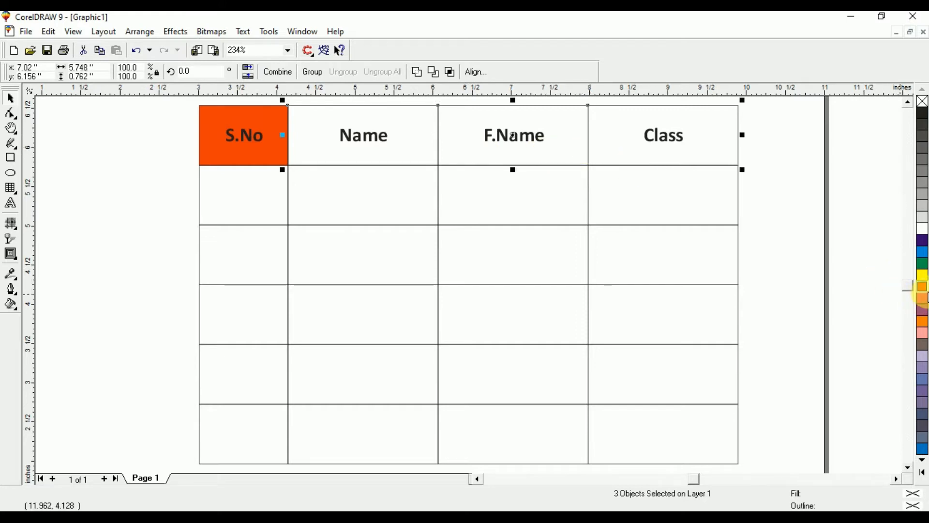
click(923, 289)
click(820, 243)
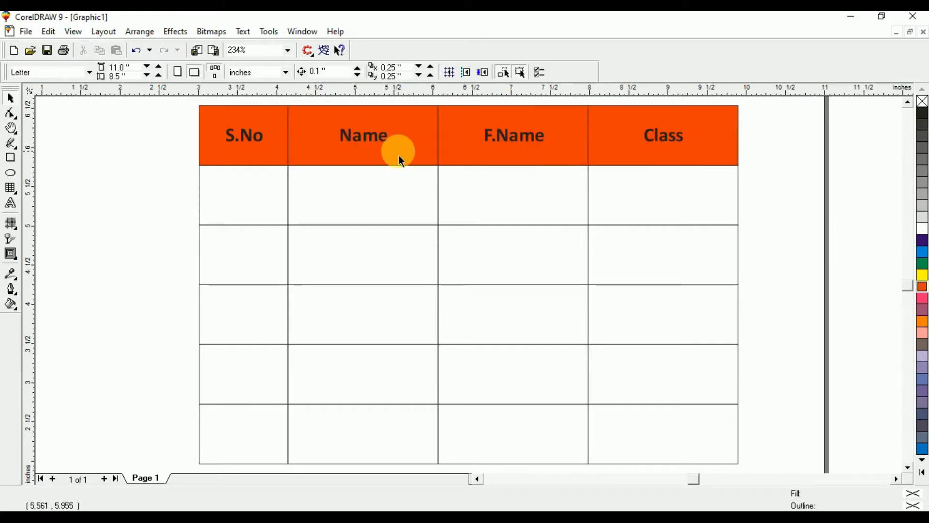
click(213, 127)
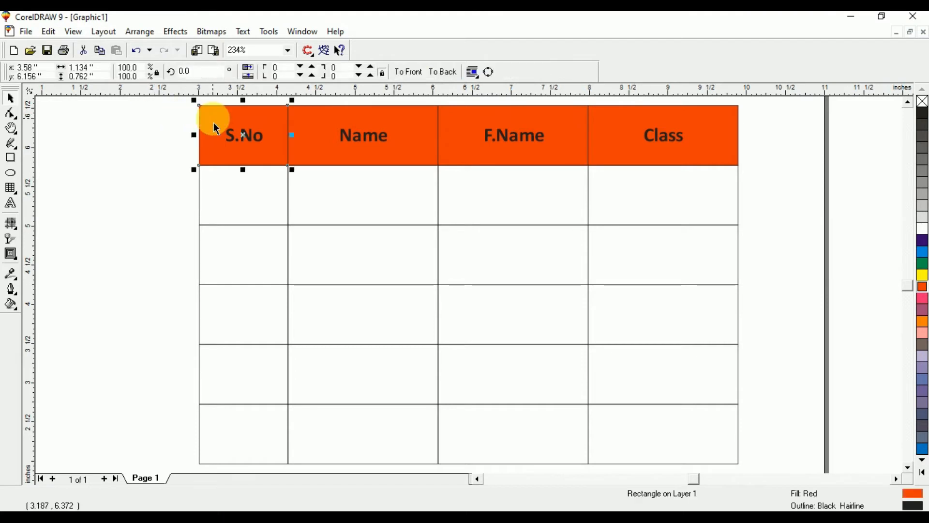
drag(170, 116, 711, 159)
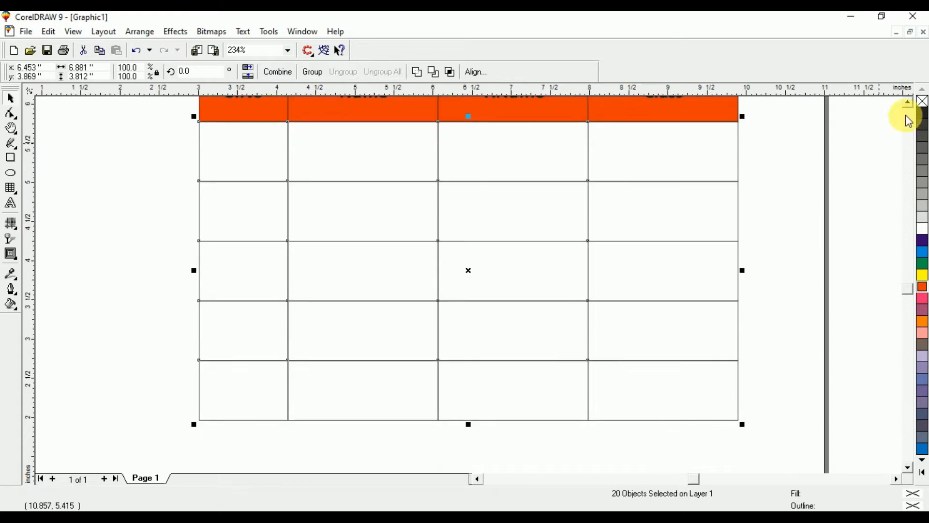
click(908, 103)
click(847, 159)
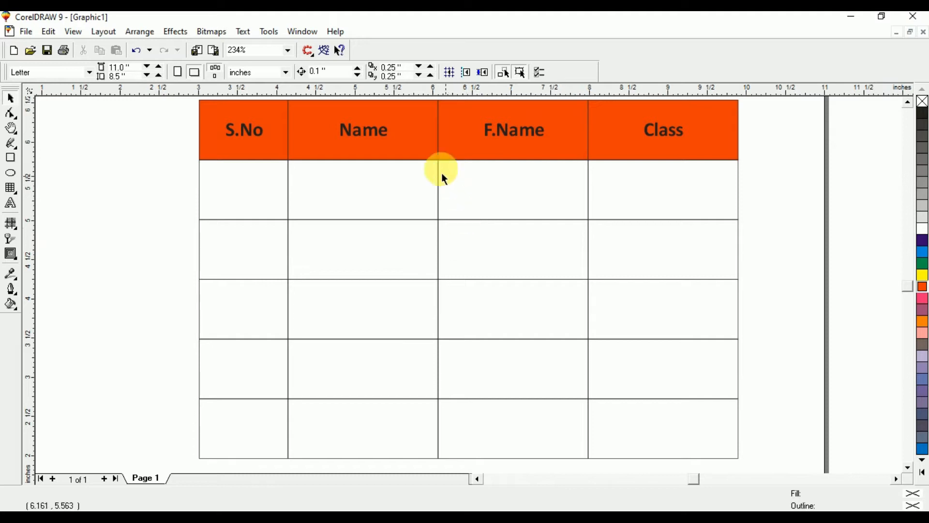
click(384, 139)
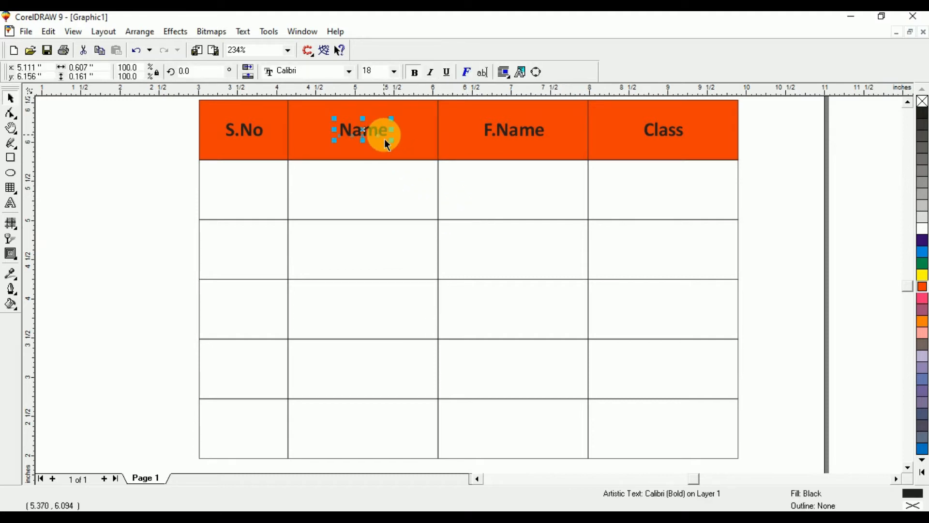
click(183, 155)
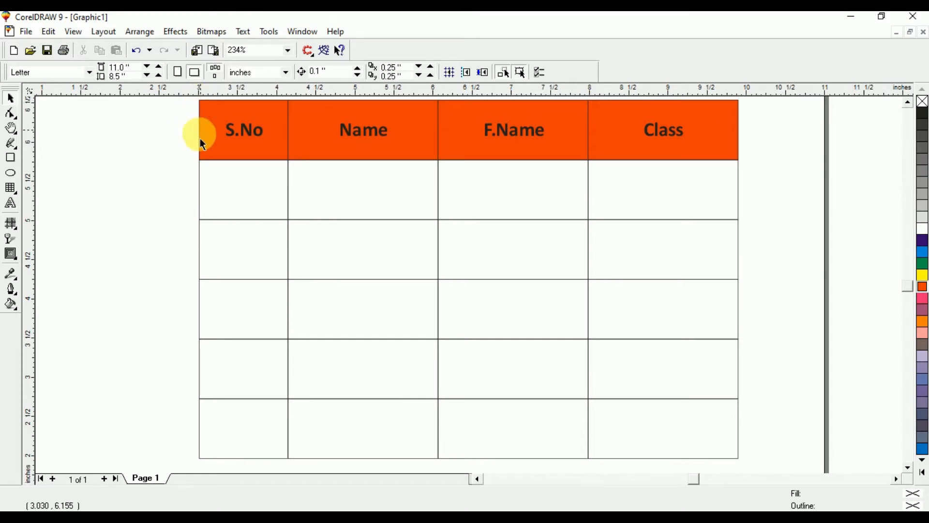
Step: Give all 24 table cells, headings included, a 1.0-point outline with rounded corners and line caps, placed behind the fill
drag(178, 127, 757, 442)
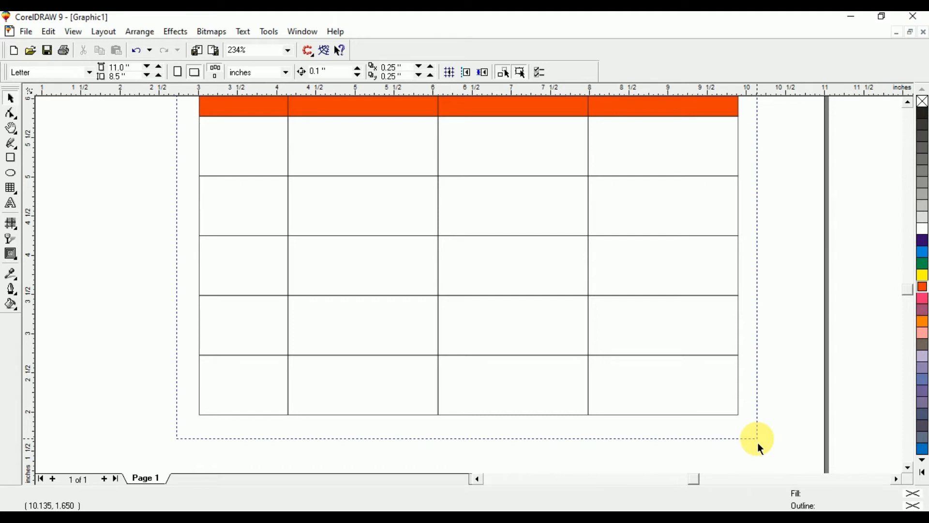
drag(757, 442, 757, 443)
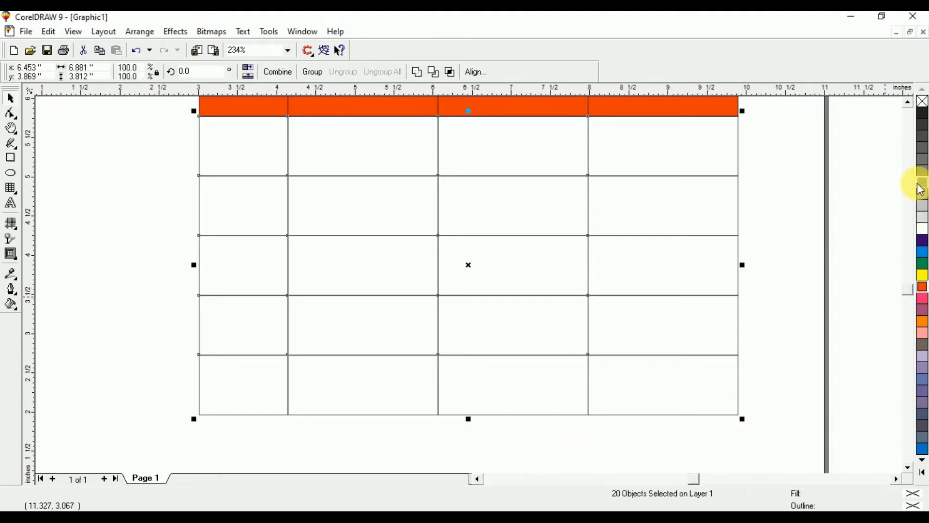
click(909, 103)
click(909, 103)
click(908, 102)
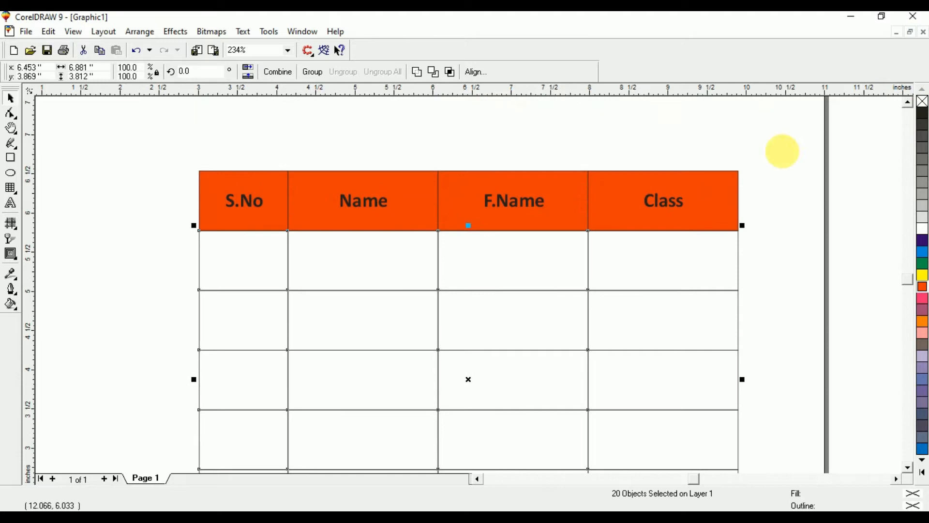
shift+click(630, 213)
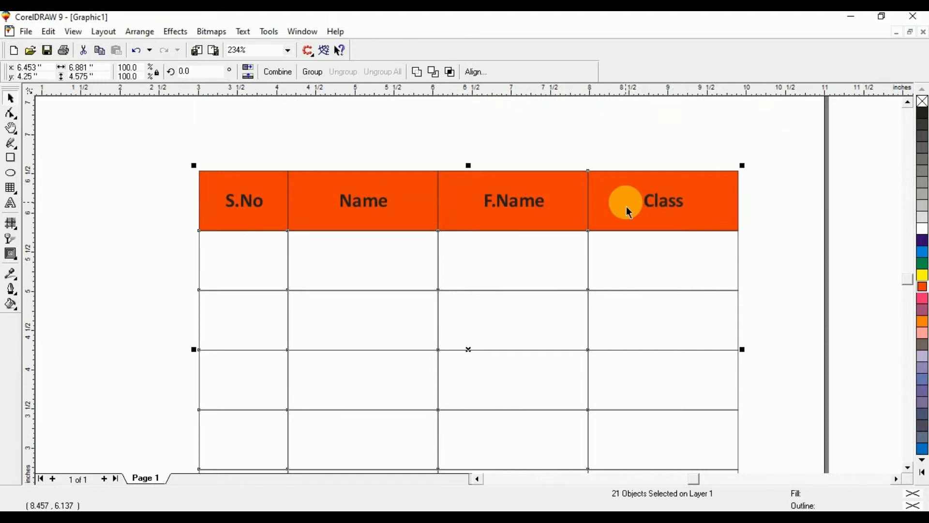
shift+click(567, 194)
shift+click(415, 190)
shift+click(208, 192)
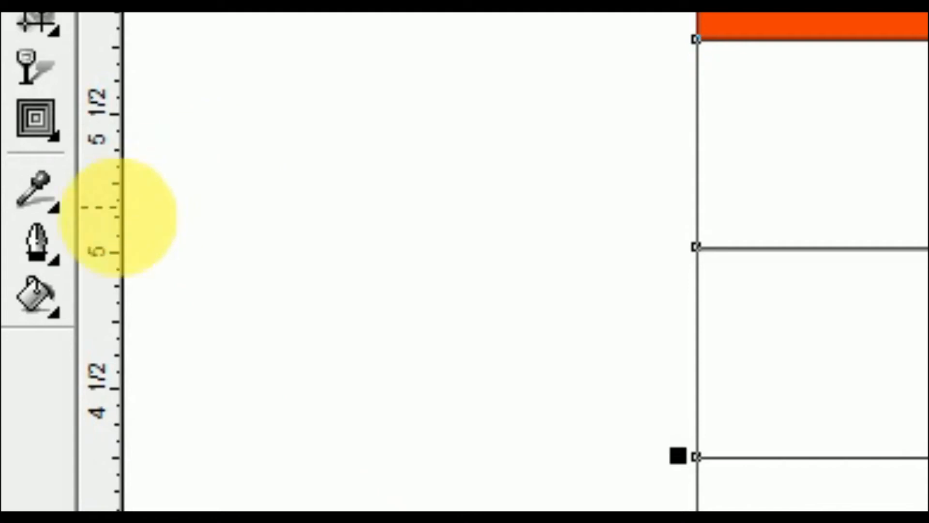
click(50, 266)
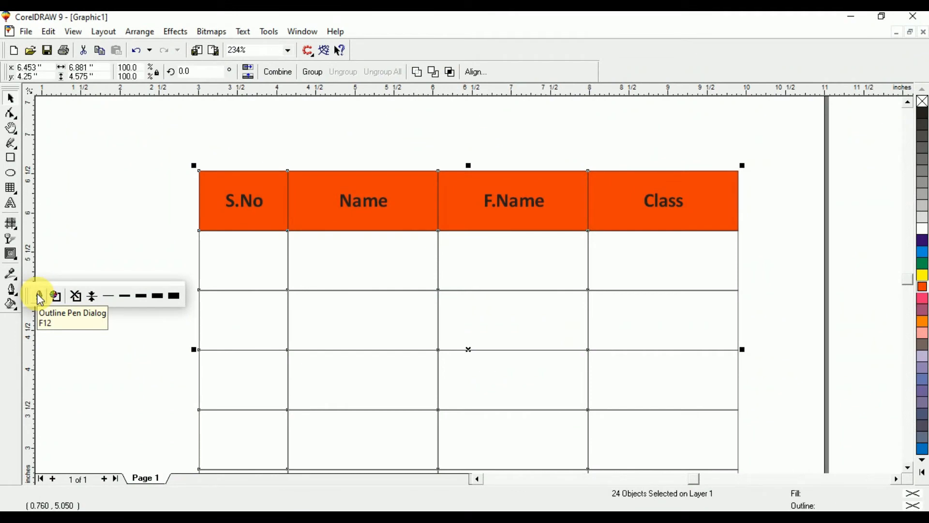
click(40, 296)
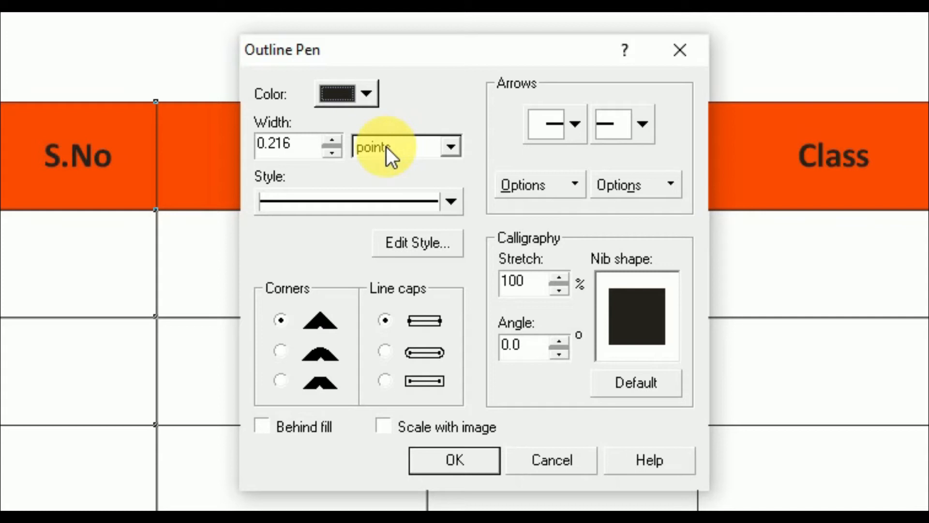
drag(296, 144, 220, 147)
text(1.0)
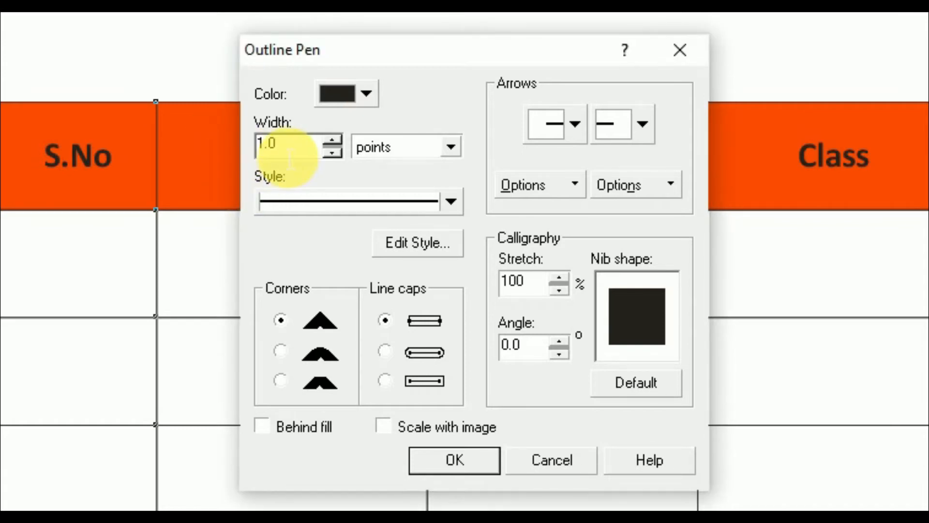
click(280, 350)
click(385, 350)
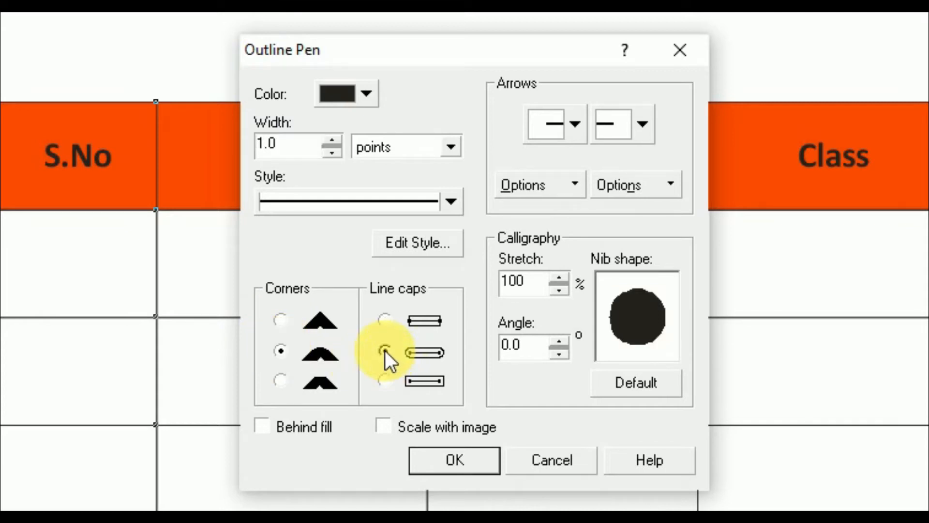
click(309, 431)
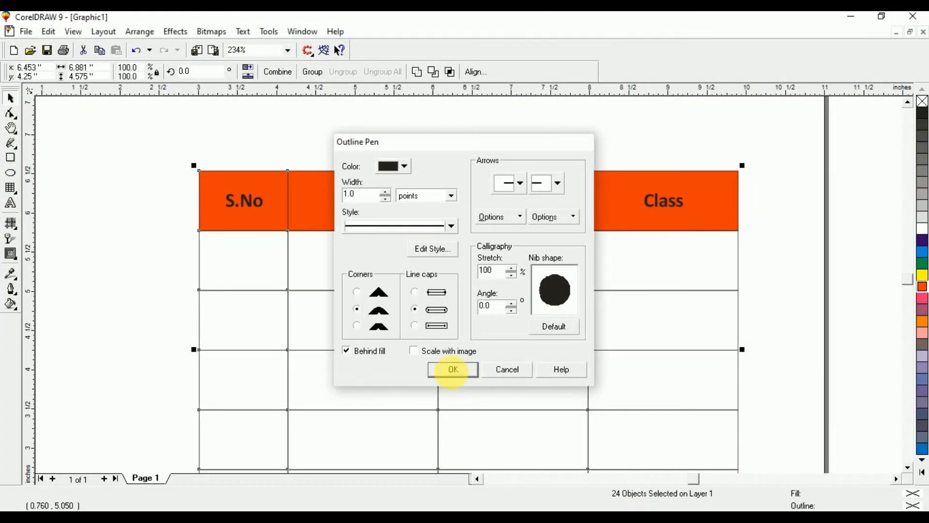
click(453, 370)
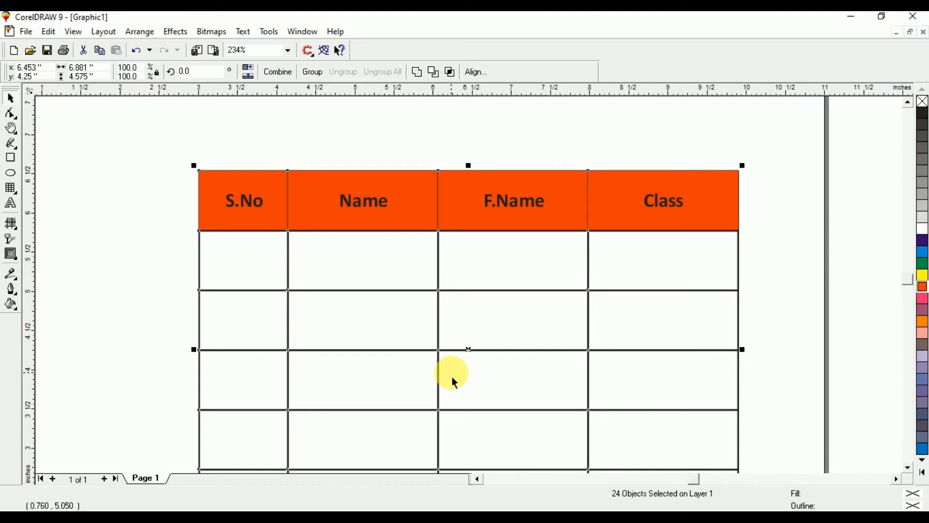
Step: Turn off the Behind fill option for the outlines of all table cells
click(12, 290)
click(27, 297)
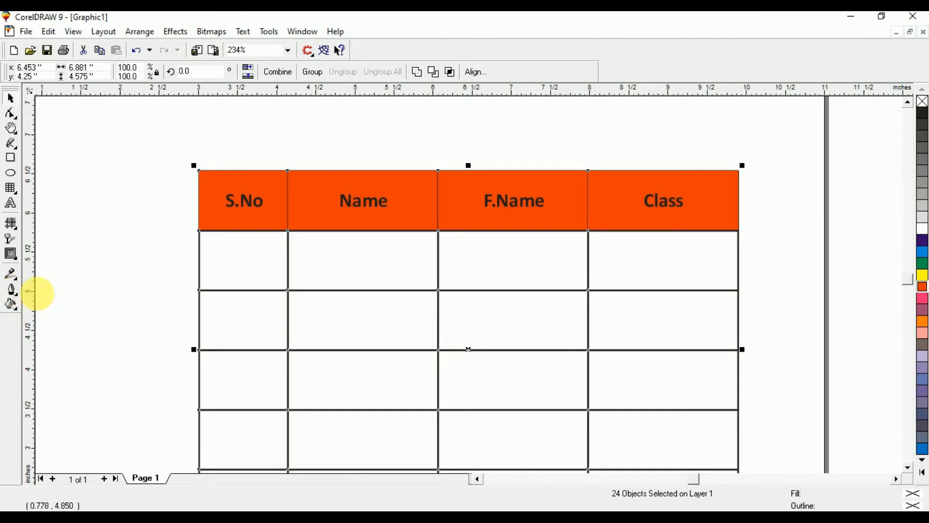
click(445, 369)
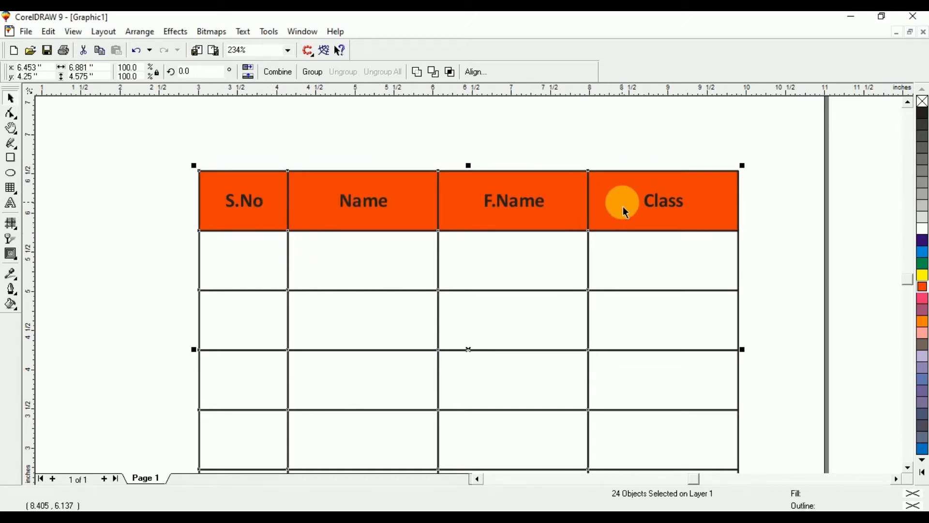
click(753, 216)
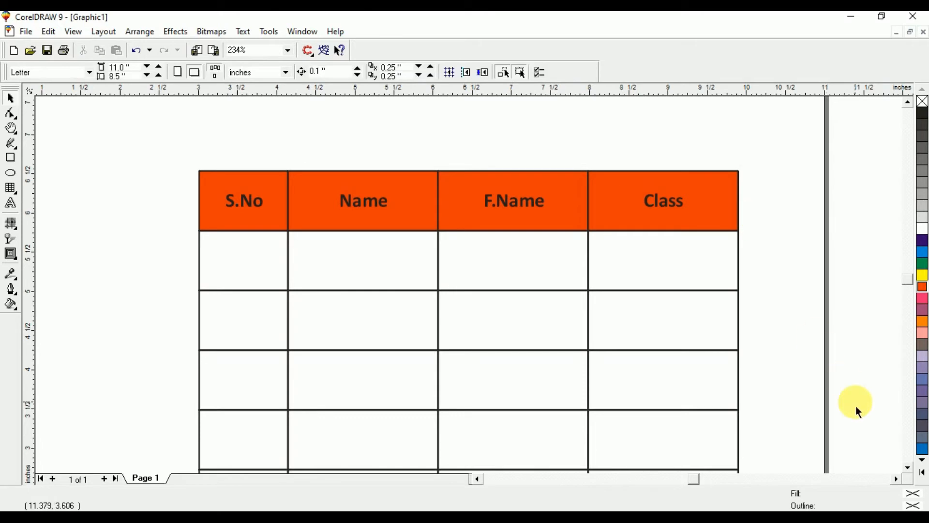
Step: Try a 10% Black fill on four diagonal body cells from the Class column down to the S.No column, and undo it
click(908, 467)
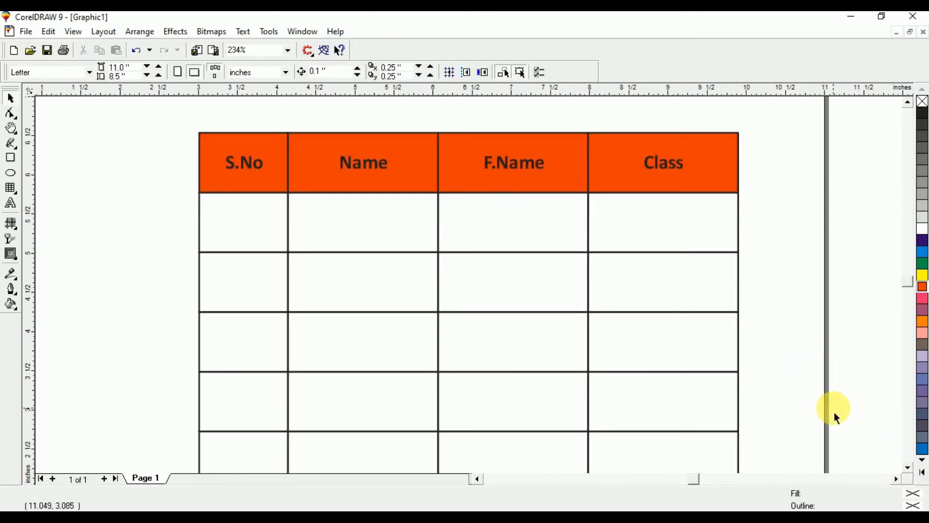
scroll(834, 411, down, 1)
click(689, 191)
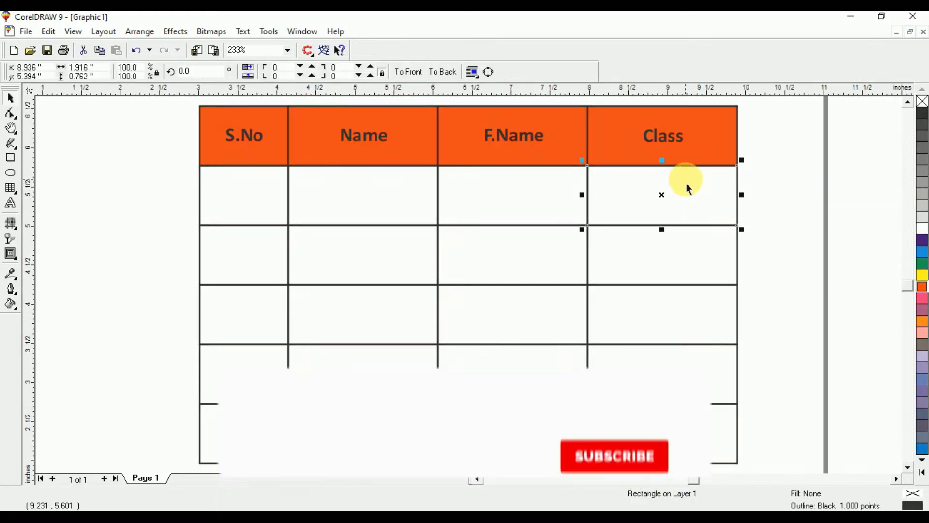
shift+click(555, 253)
shift+click(307, 332)
shift+click(310, 341)
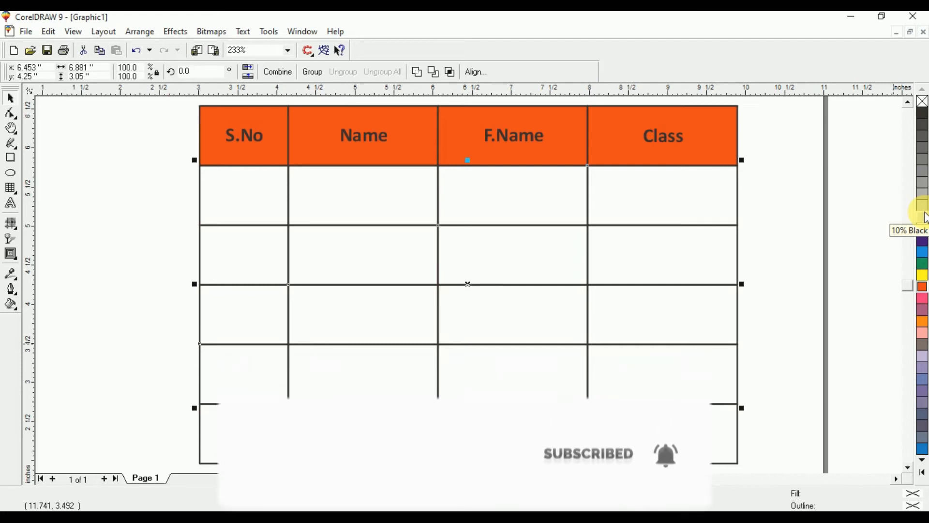
click(924, 217)
click(846, 187)
key(ctrl+z)
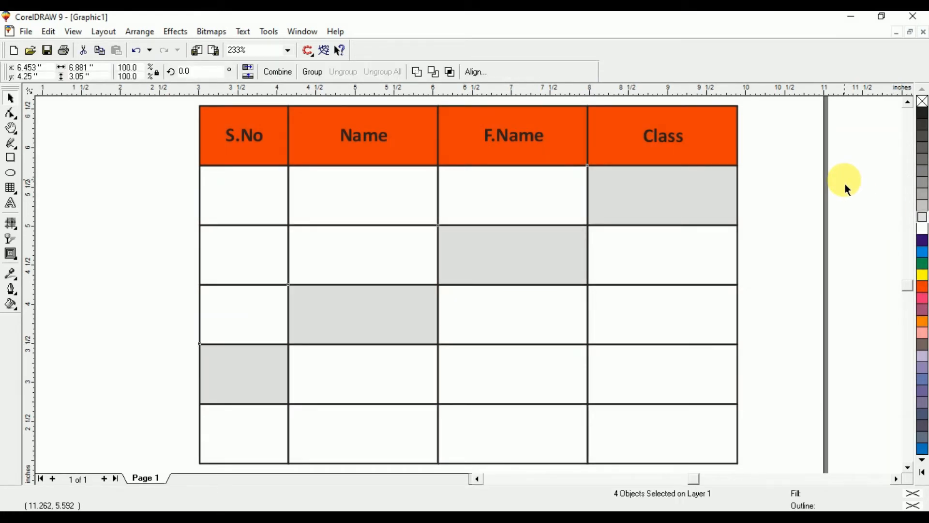
Step: Fill all body cells below the heading row with 10% Black
click(164, 166)
drag(162, 155, 565, 348)
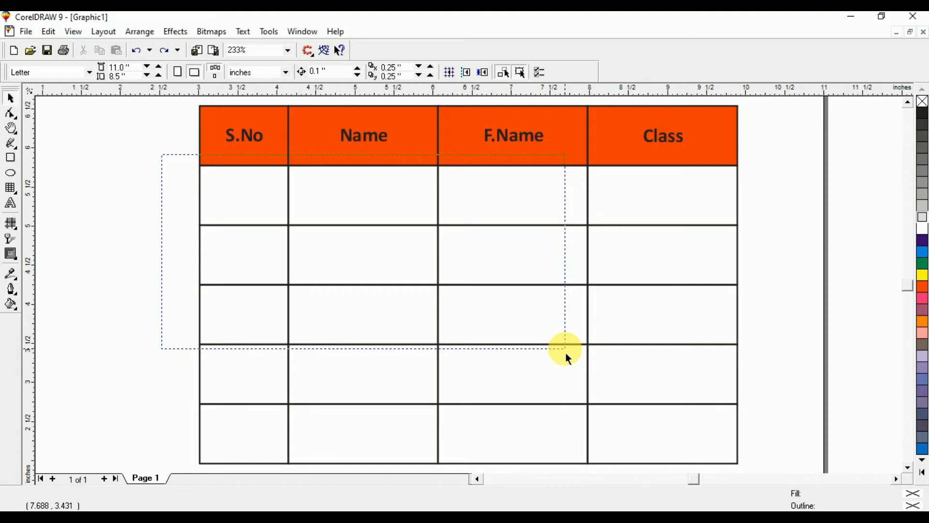
drag(565, 352, 757, 473)
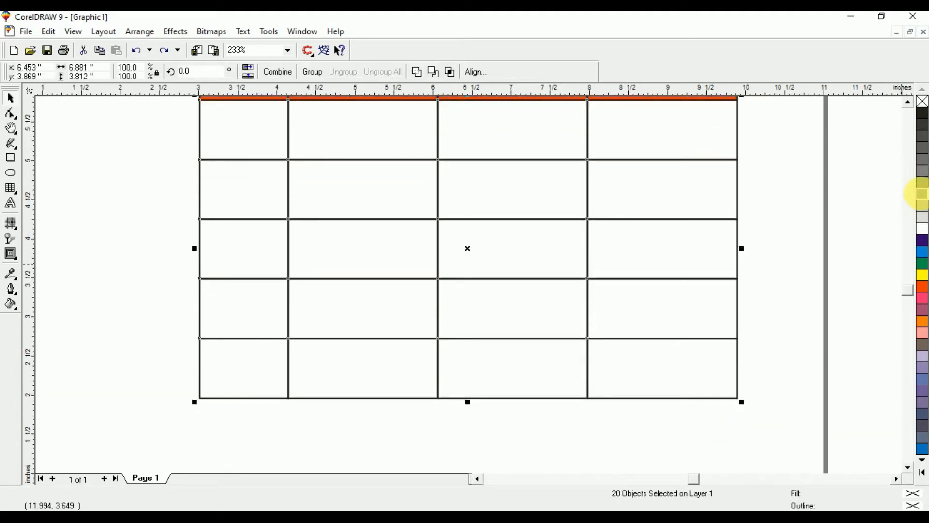
click(923, 199)
click(923, 209)
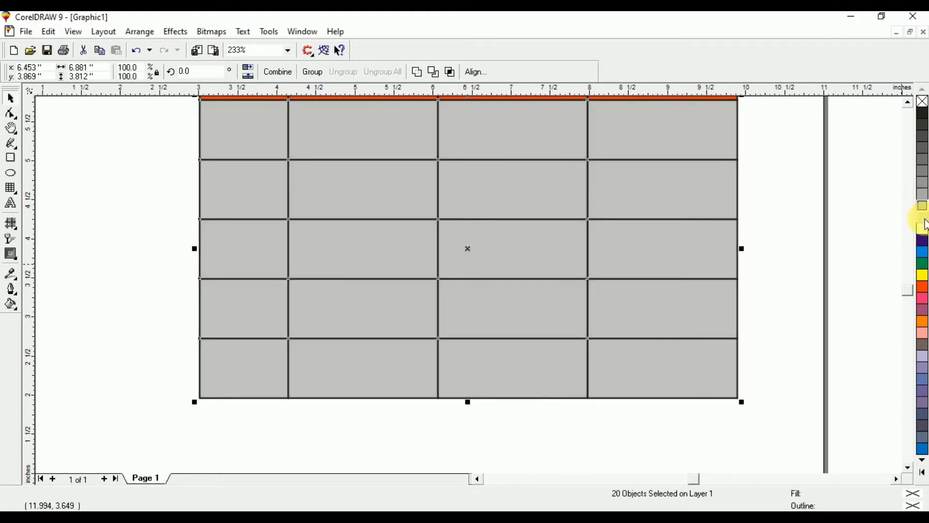
click(923, 227)
click(863, 233)
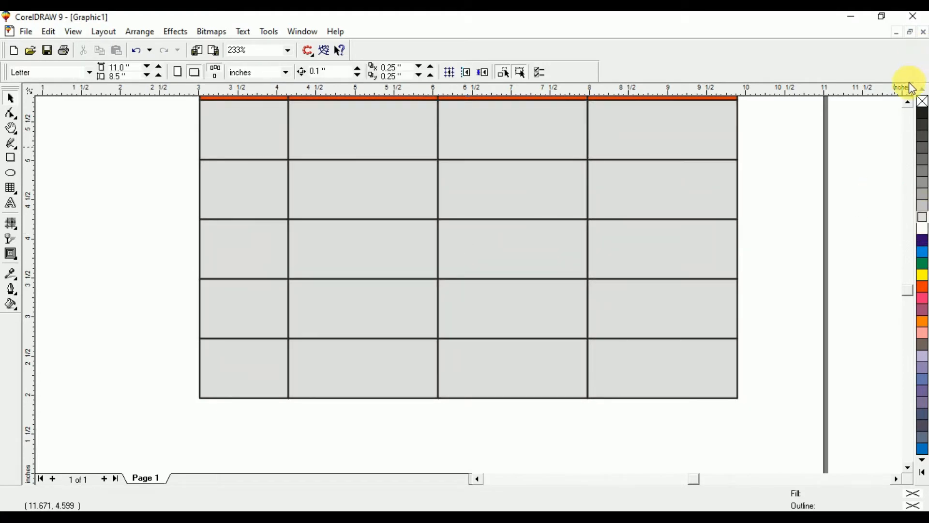
Step: Fill the F.Name cell in the third body row and the S.No cell in the second body row with yellow
click(907, 103)
click(690, 173)
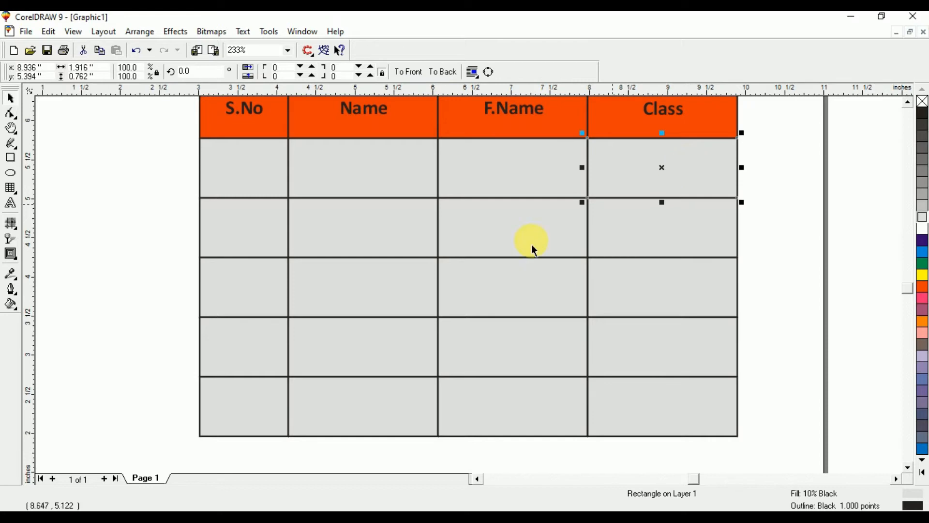
click(480, 262)
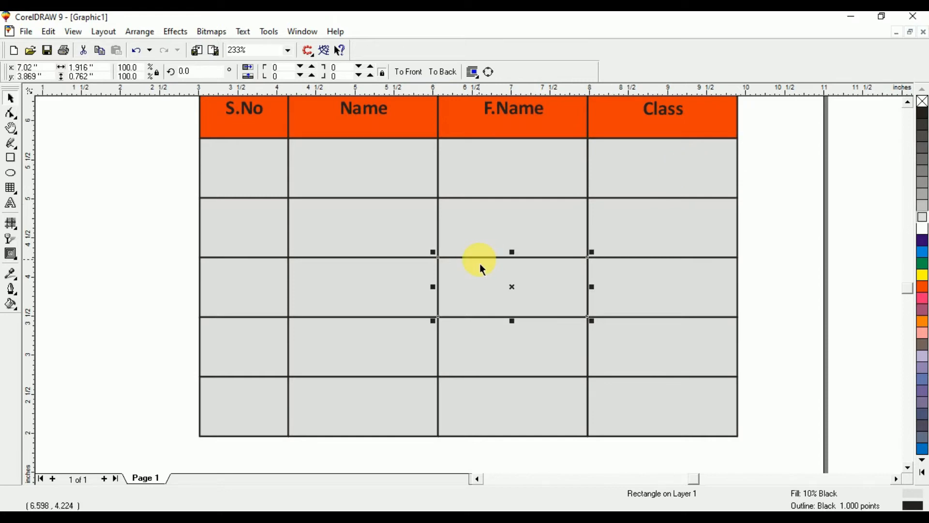
click(480, 263)
click(480, 263)
click(922, 277)
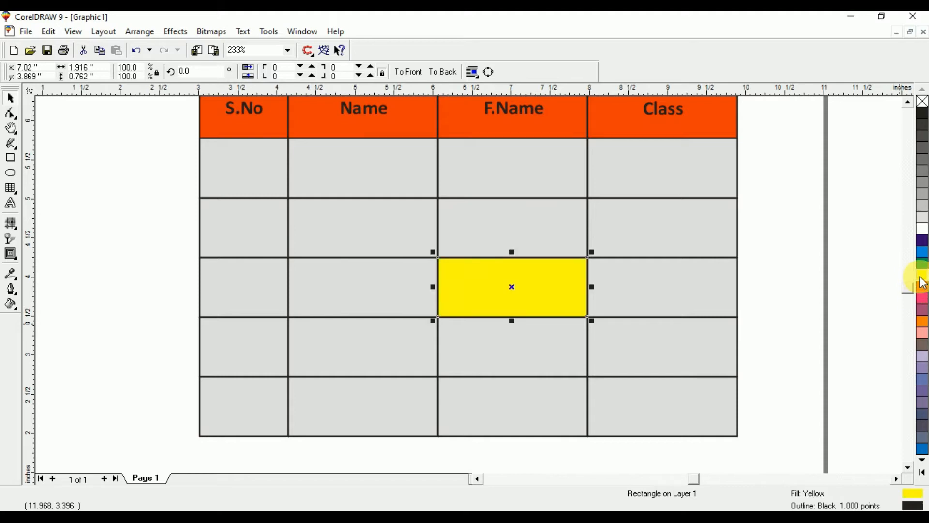
click(274, 242)
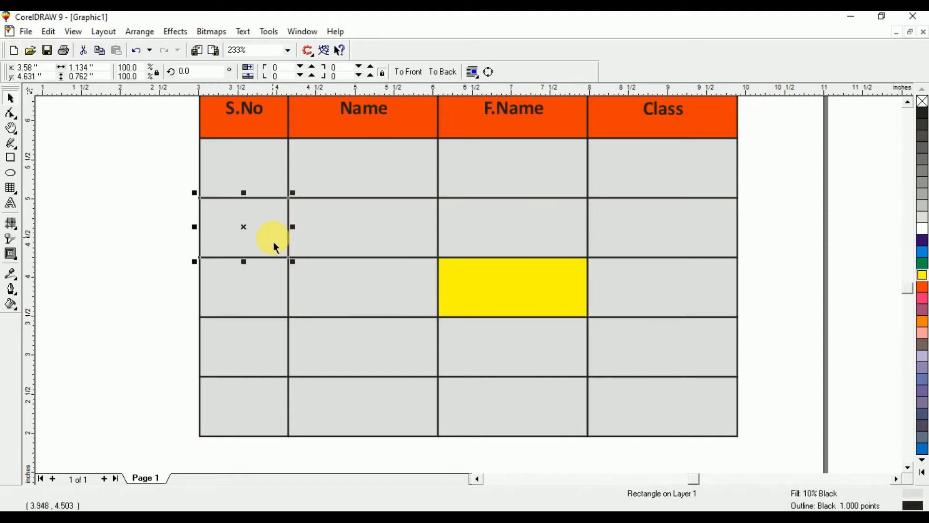
click(922, 274)
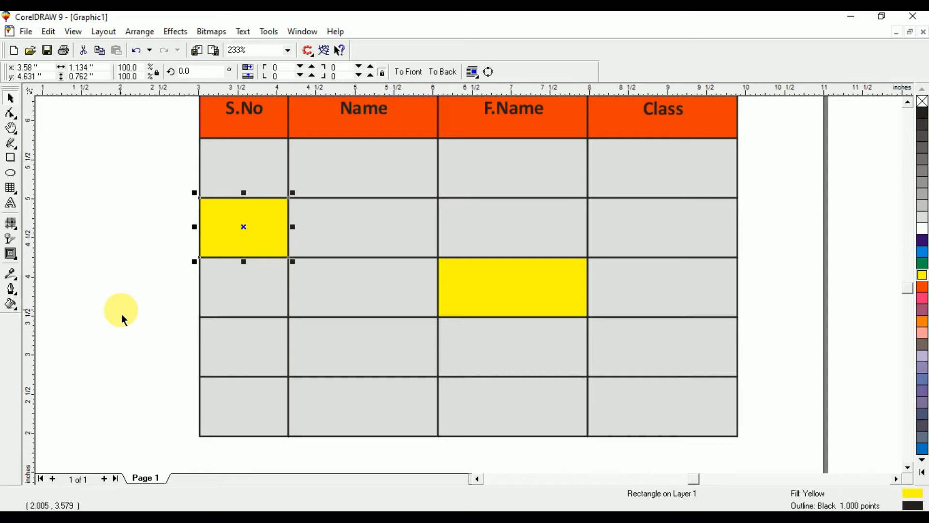
Step: Fill every cell of the fourth body row with yellow
drag(145, 312, 743, 390)
click(923, 275)
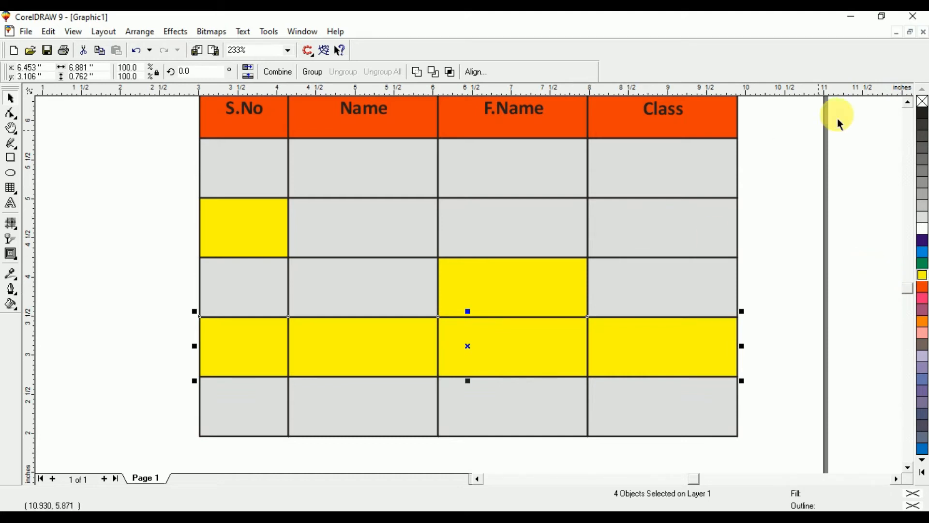
click(793, 124)
click(595, 259)
drag(594, 262, 566, 310)
key(ctrl+z)
Step: Fill all five body cells in the Class column with yellow
click(761, 130)
drag(761, 135, 571, 448)
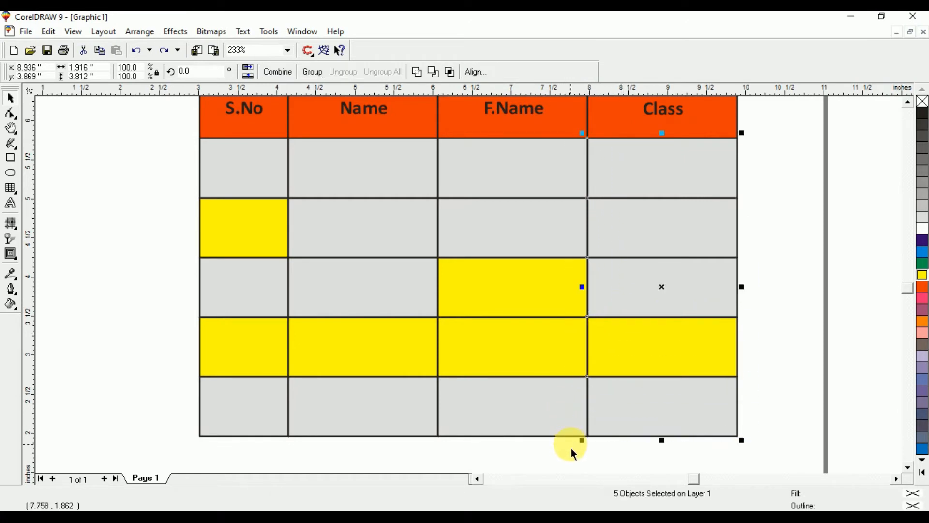
click(923, 276)
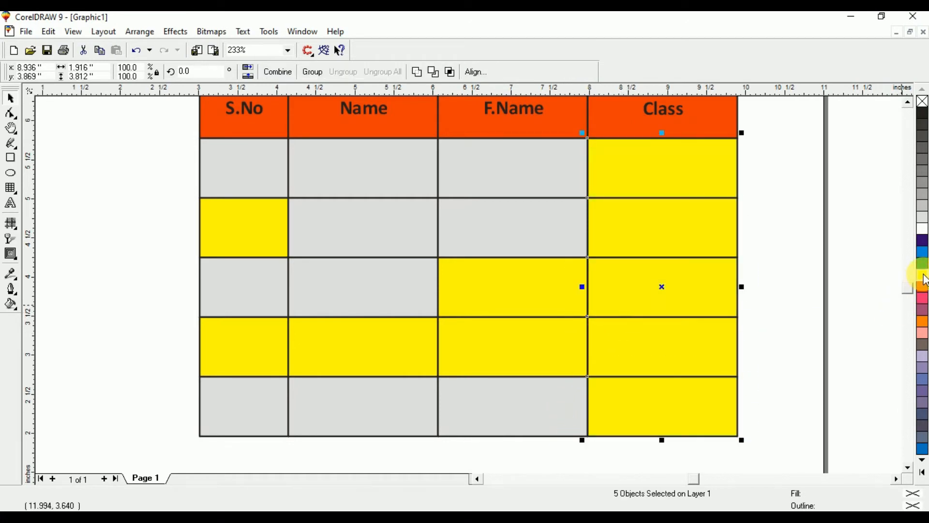
click(850, 247)
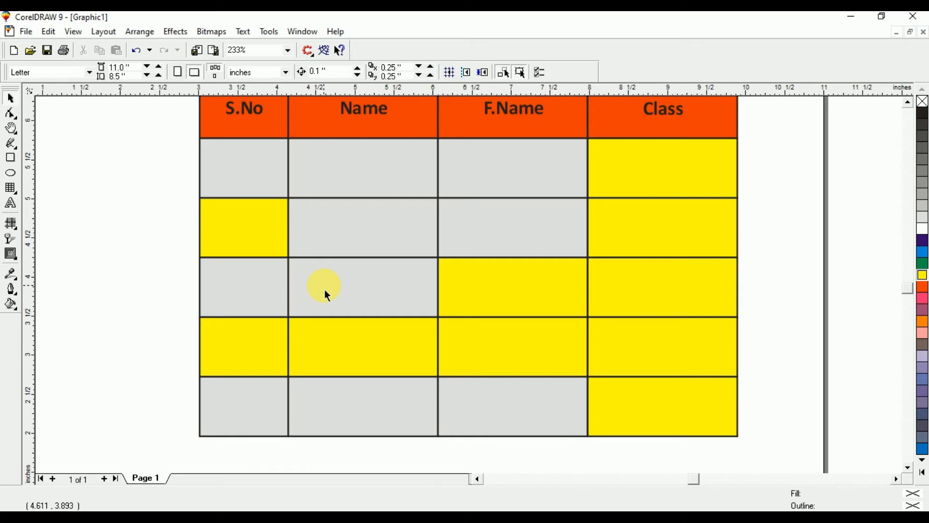
Step: Delete the whole table, including its heading texts, from the page
key(ctrl+a)
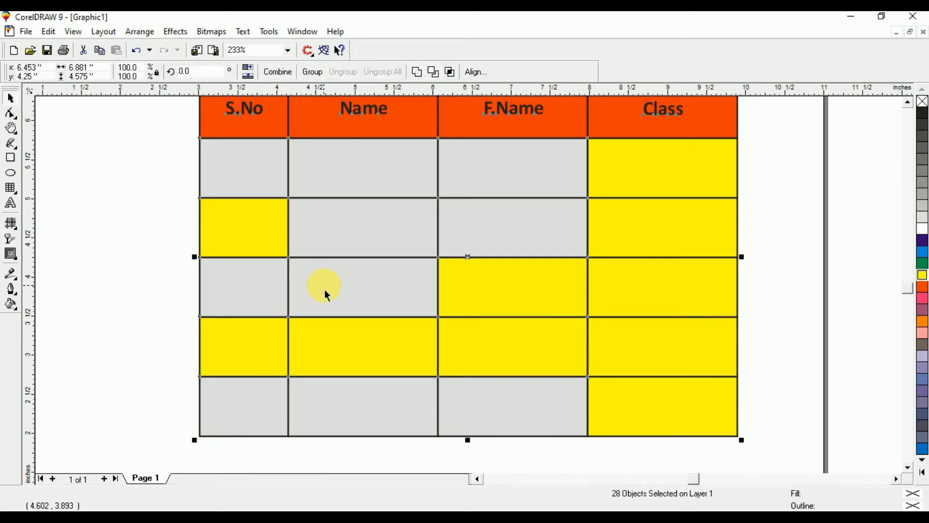
key(Delete)
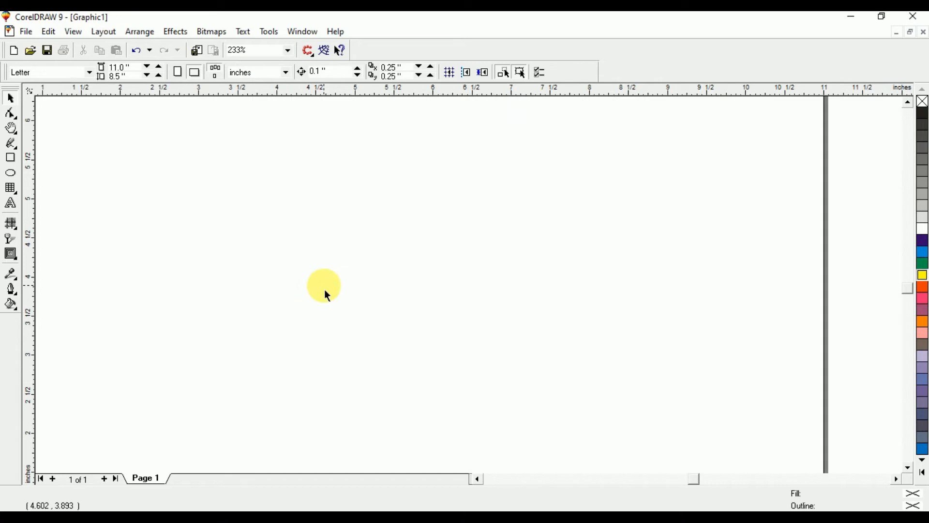
Step: Add the artistic text "Hello world" in the upper part of the empty page
click(11, 203)
click(250, 220)
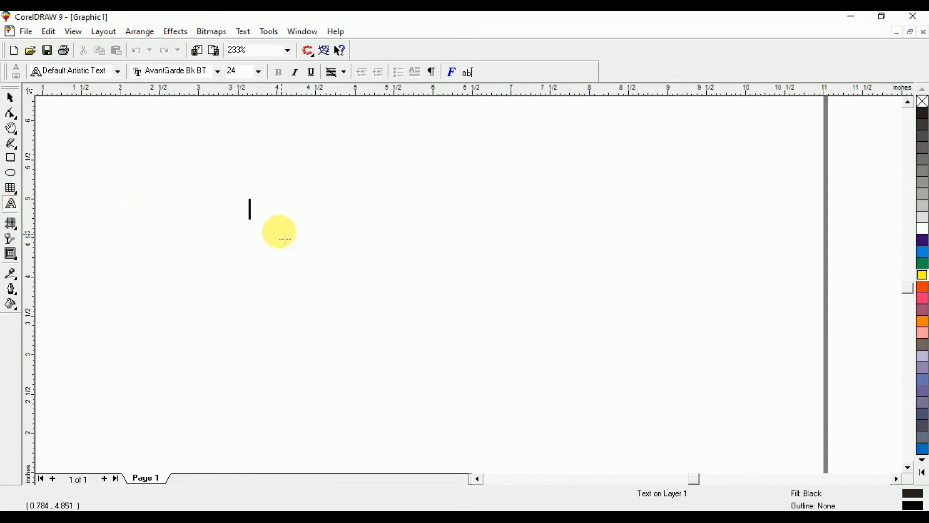
click(261, 220)
text(Hello world)
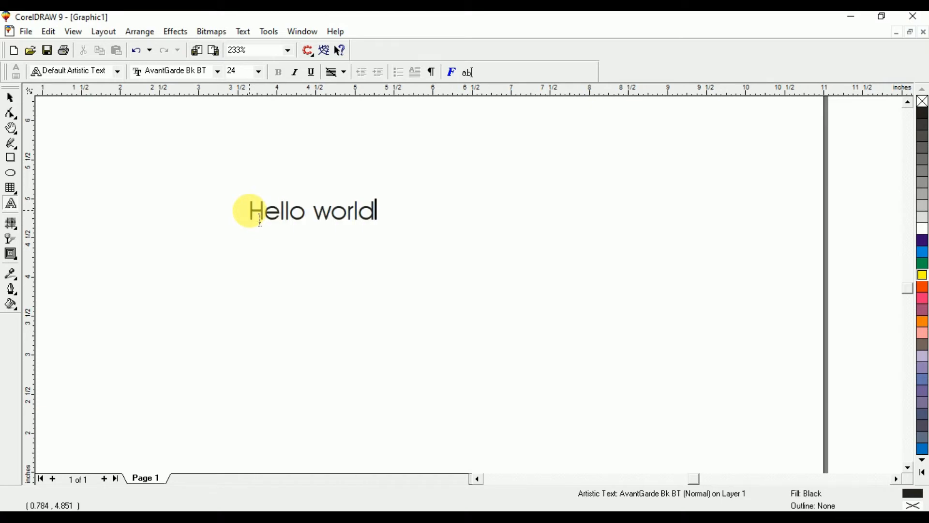
Step: Set the "Hello world" text to the Bafora Demo font and enlarge it to about 4.8 inches wide
key(ctrl+space)
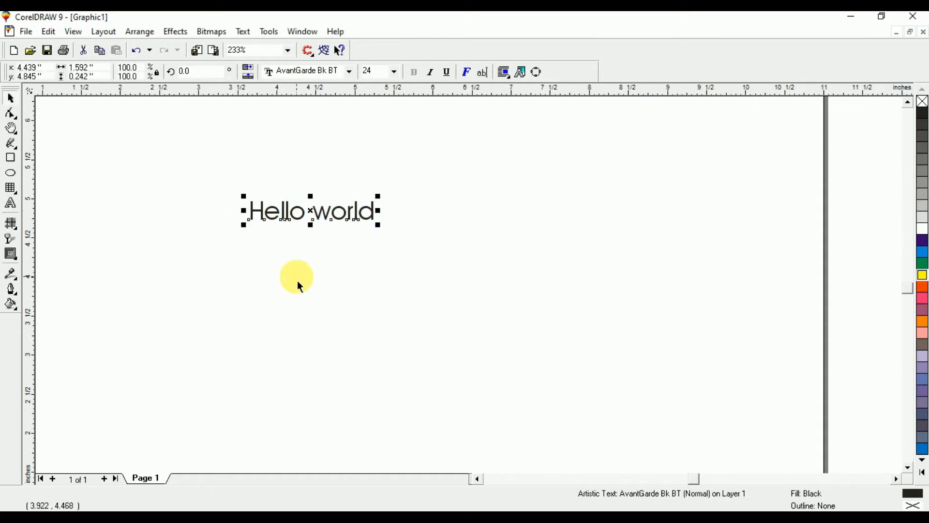
click(354, 73)
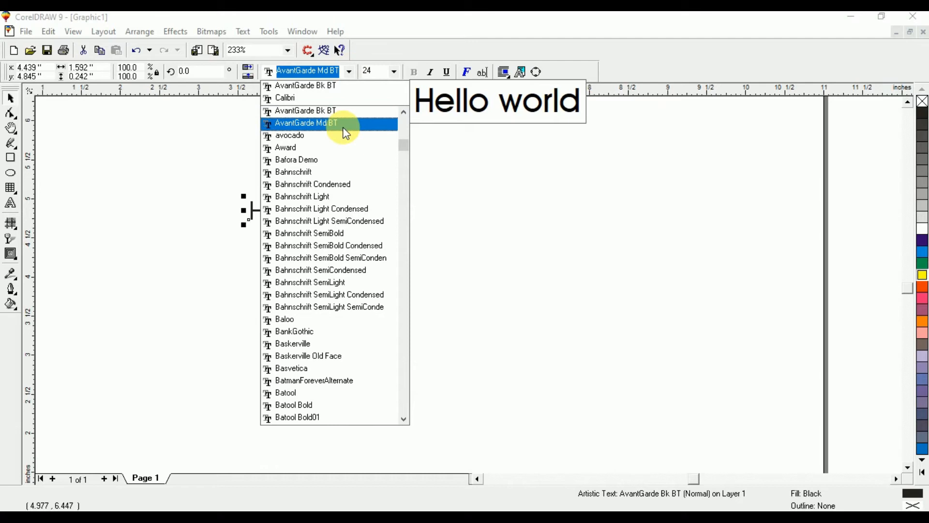
click(341, 160)
drag(353, 232, 636, 381)
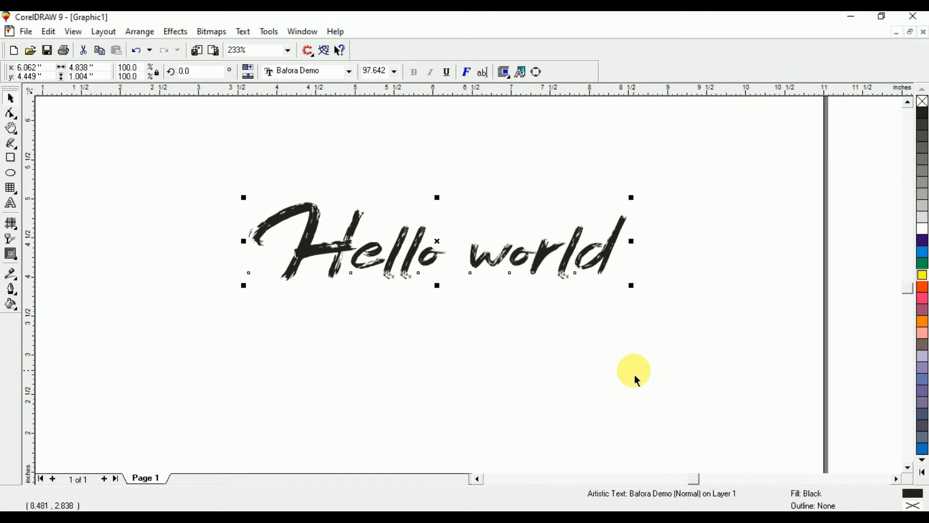
Step: Set the "Hello world" text to size 100 and fill it with cyan
click(397, 71)
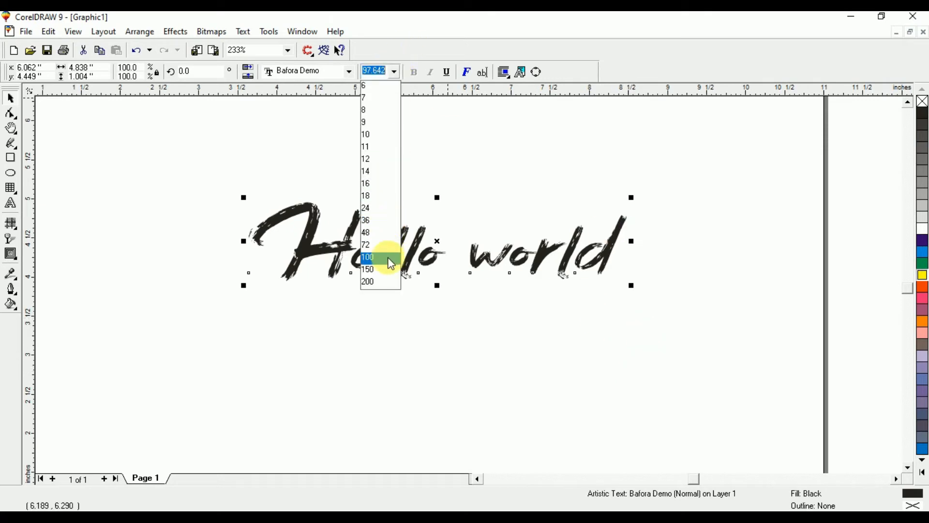
click(391, 263)
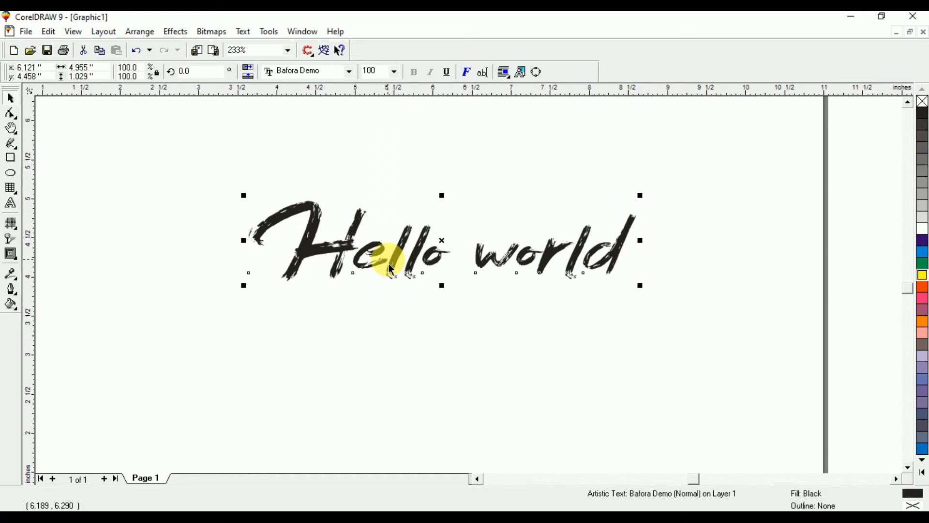
click(922, 252)
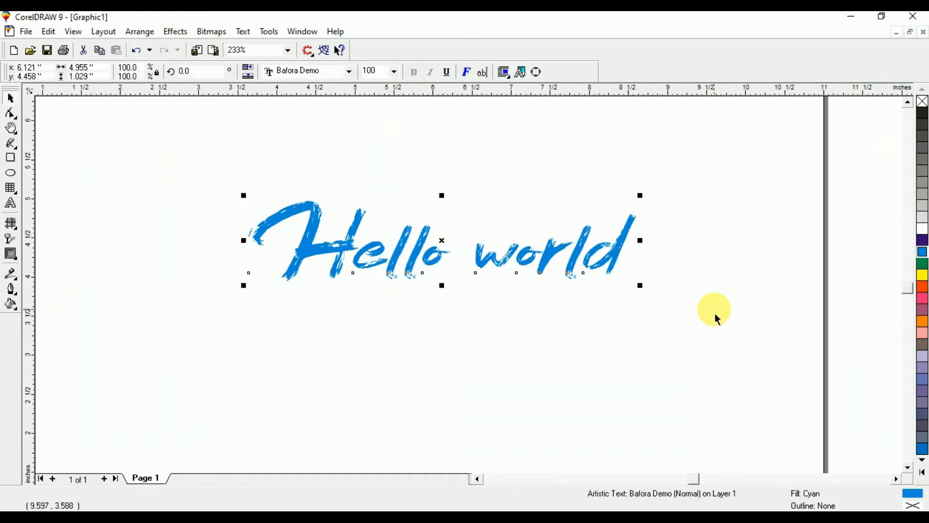
Step: Change the case of the "Hello world" text to Title Case
drag(219, 145, 680, 338)
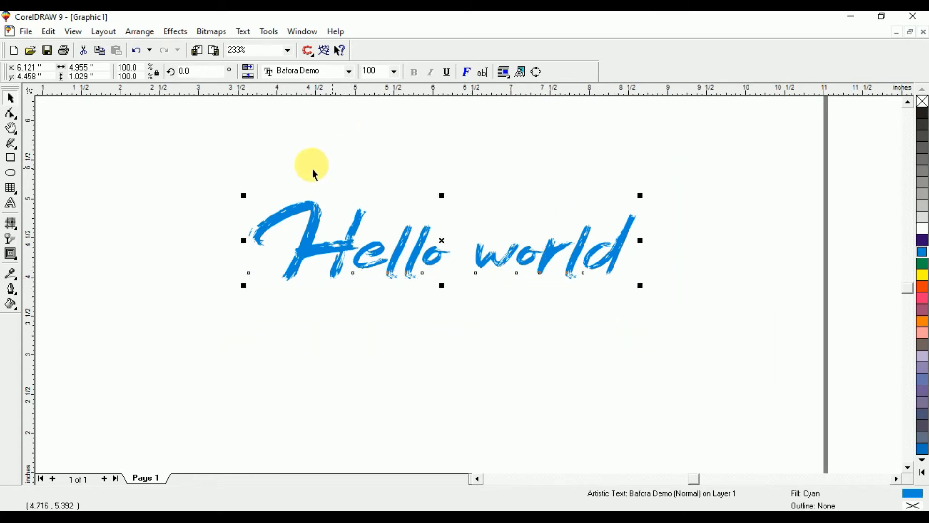
click(236, 34)
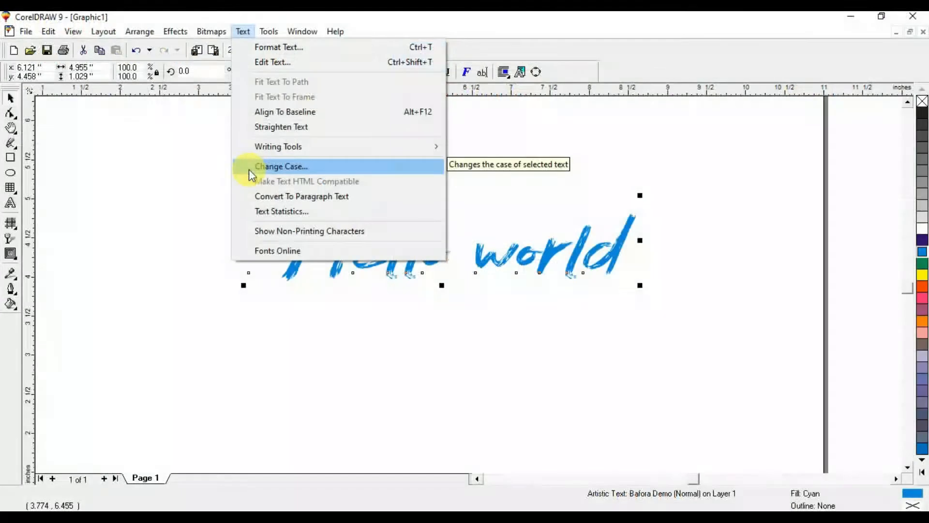
click(249, 171)
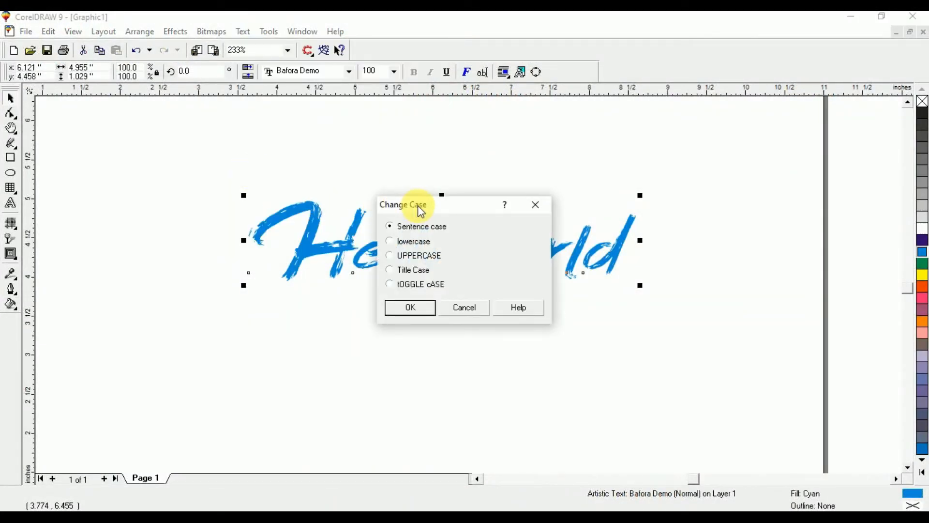
drag(417, 206, 729, 182)
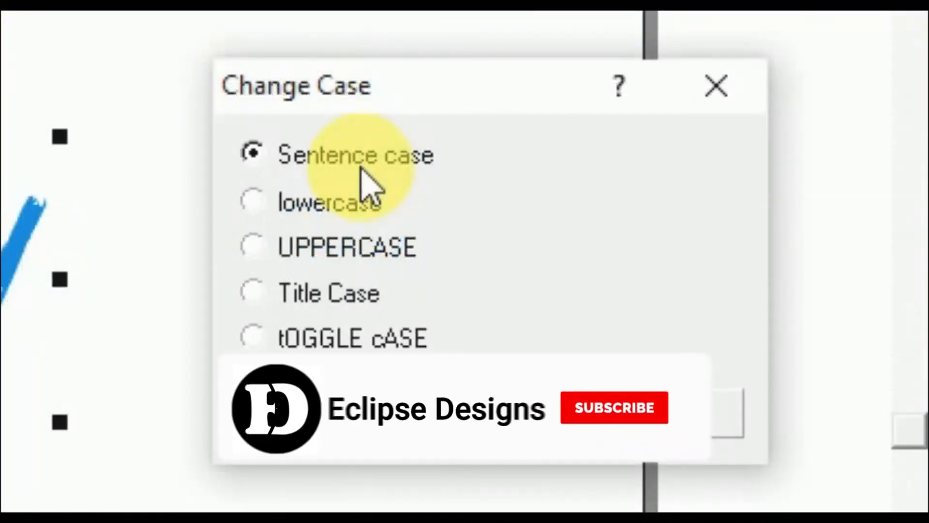
click(735, 216)
click(358, 246)
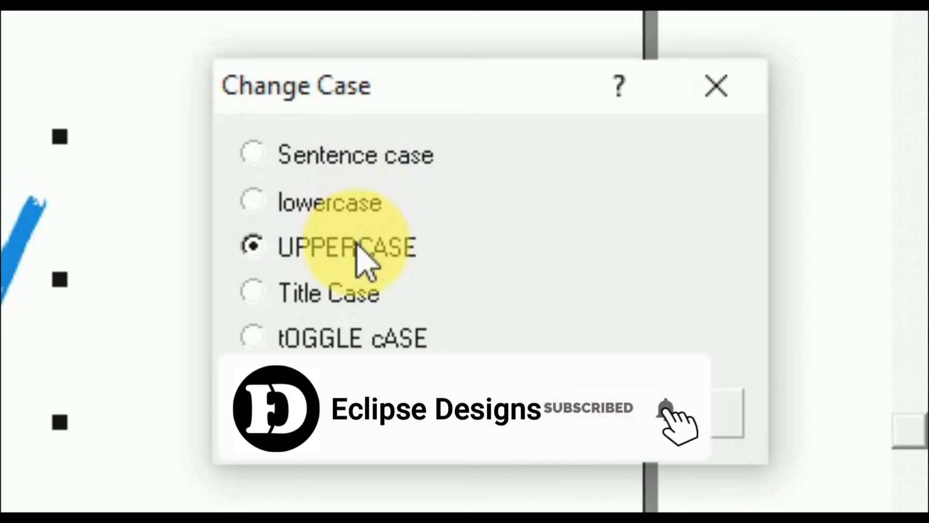
click(328, 297)
click(302, 333)
click(296, 160)
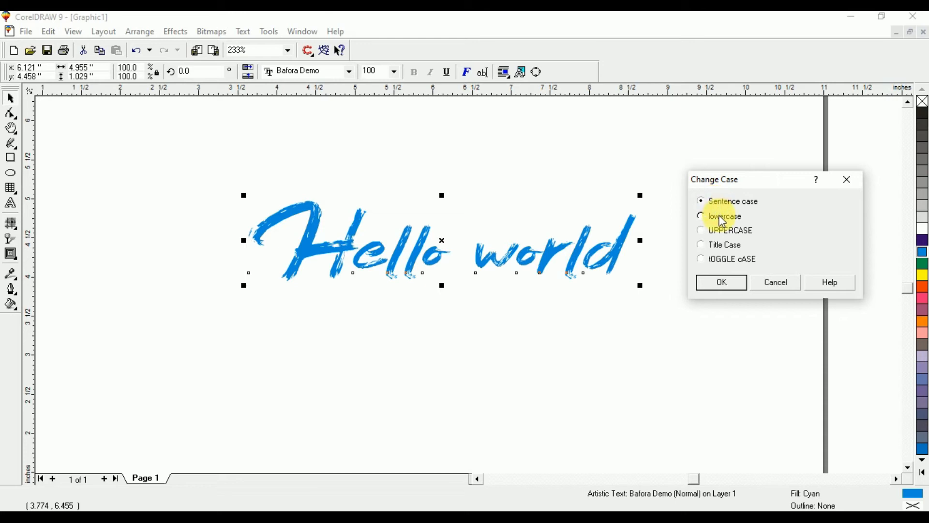
click(721, 218)
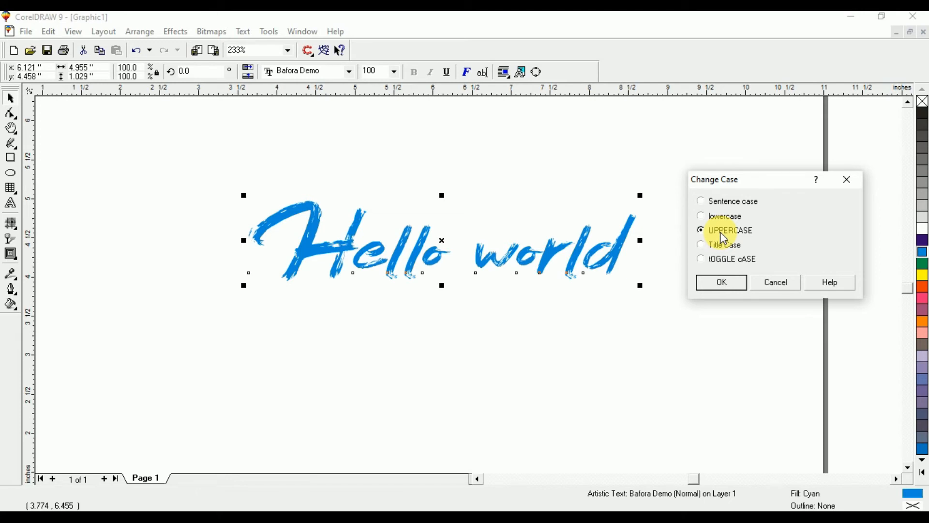
click(740, 244)
click(718, 284)
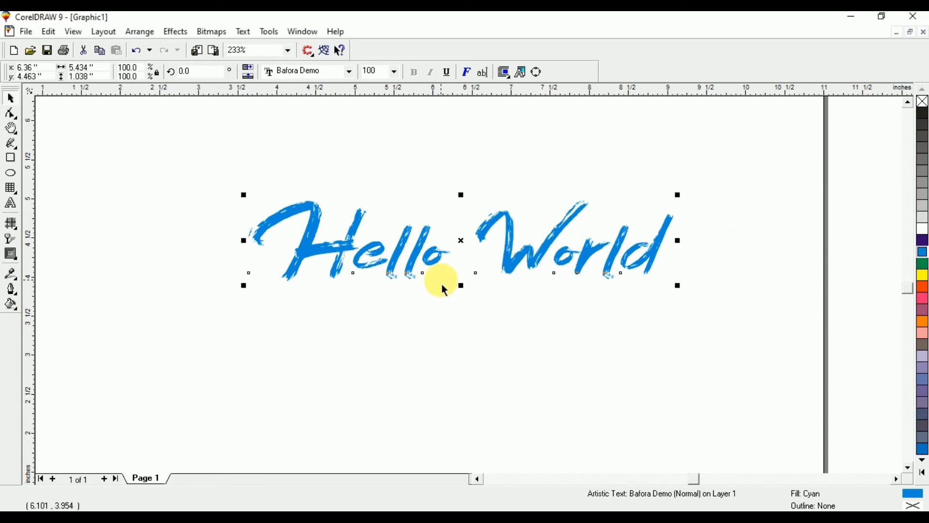
click(401, 305)
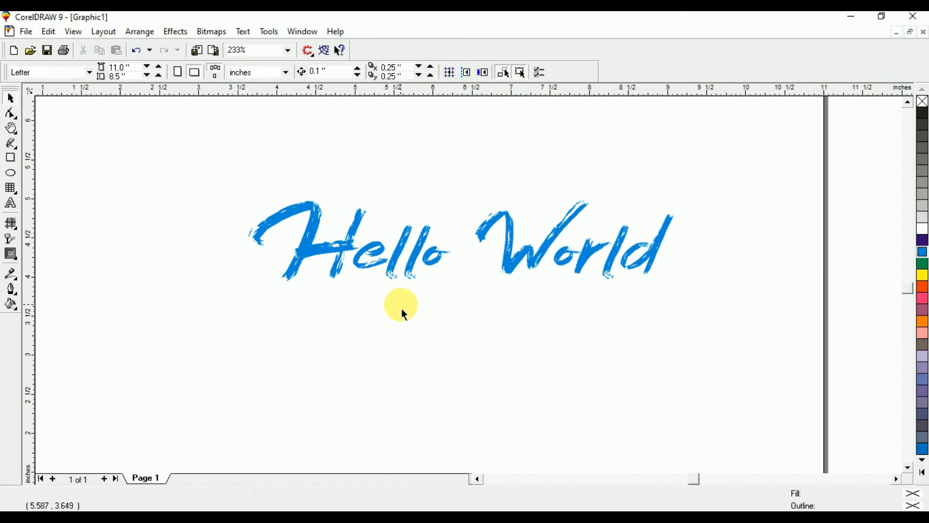
Step: Delete the "Hello World" text and draw a circle about 2.36 inches in diameter near the middle of the page
drag(208, 141, 717, 358)
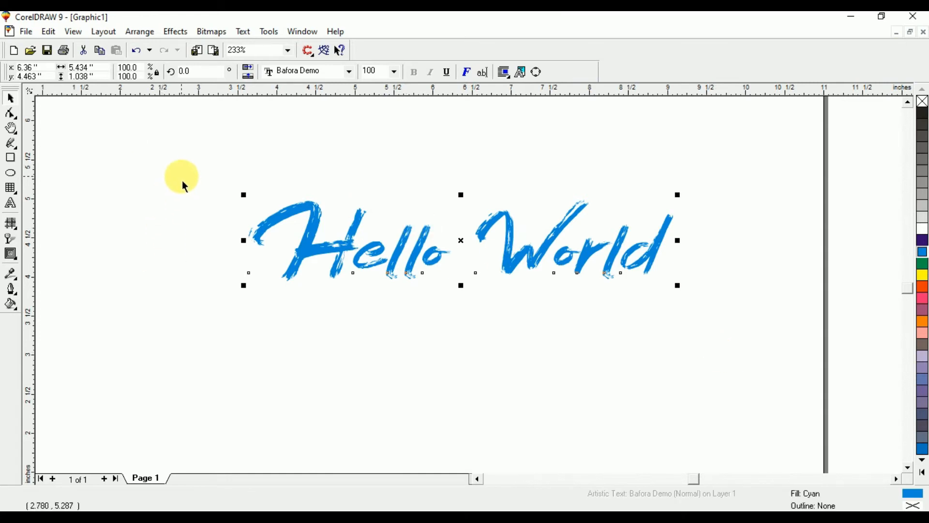
key(Delete)
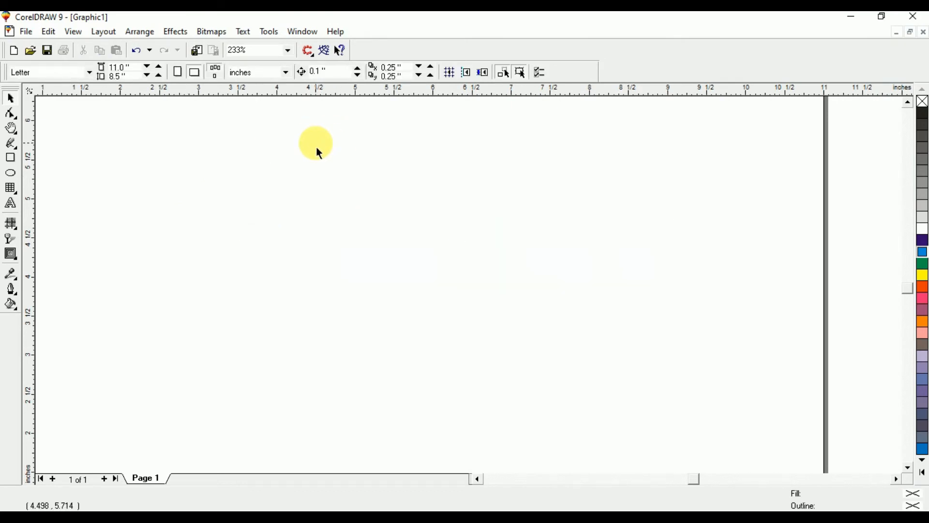
click(11, 174)
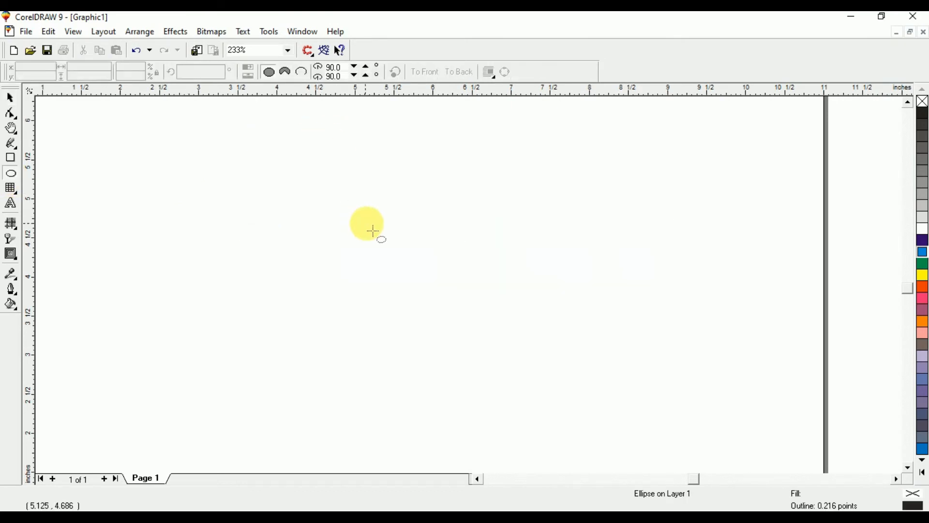
drag(365, 214, 550, 355)
key(space)
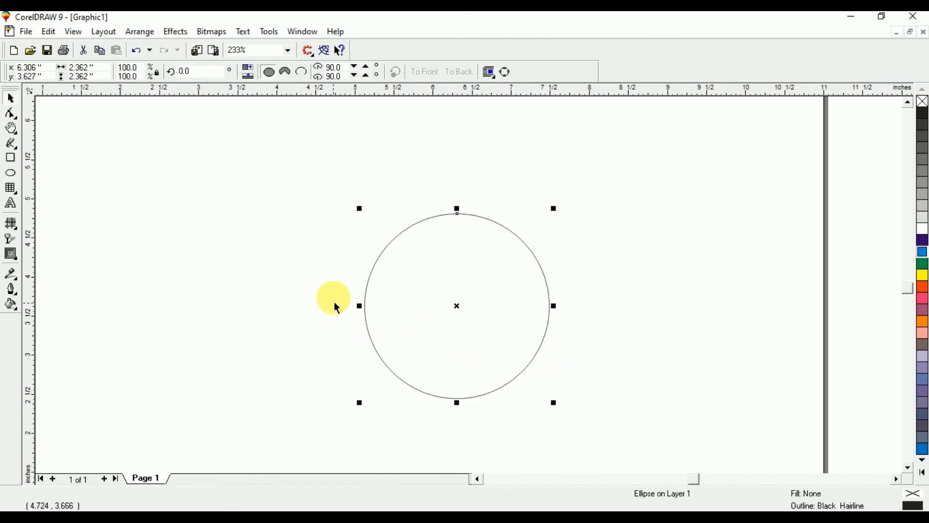
click(525, 283)
click(531, 273)
drag(556, 208, 549, 217)
key(ctrl+z)
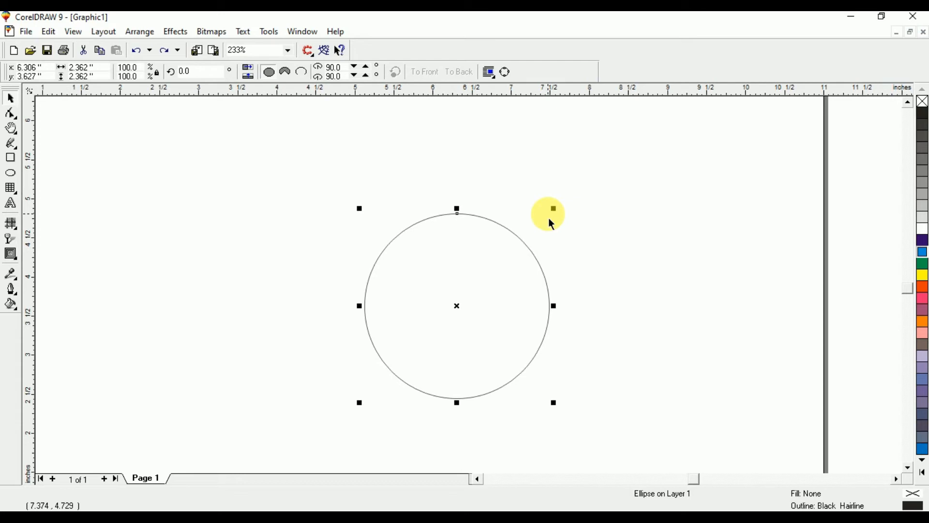
Step: Duplicate the circle and centre the copy on the original both horizontally and vertically
key(ctrl+d)
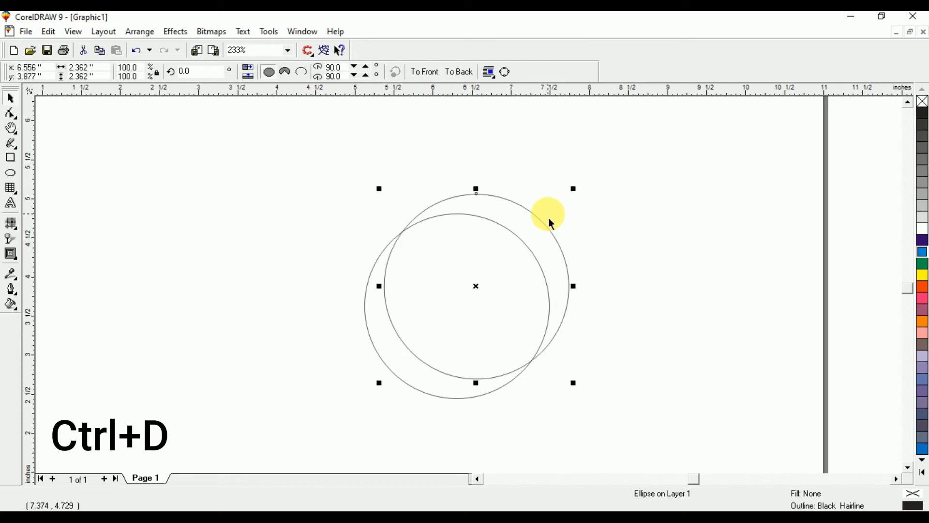
shift+click(366, 310)
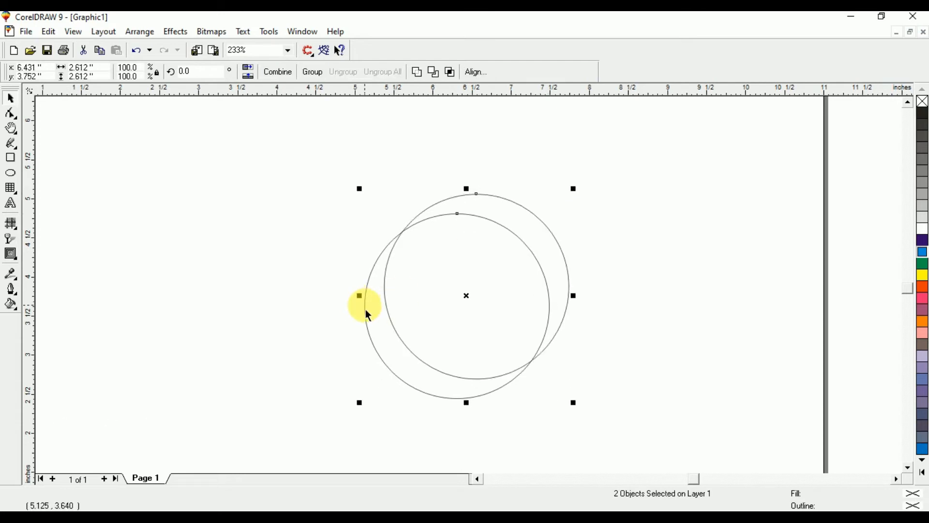
key(c)
key(e)
Step: Shrink one of the stacked circles about its centre to about 2.1 inches and give it a blue fill and outline
click(374, 285)
drag(360, 209, 369, 214)
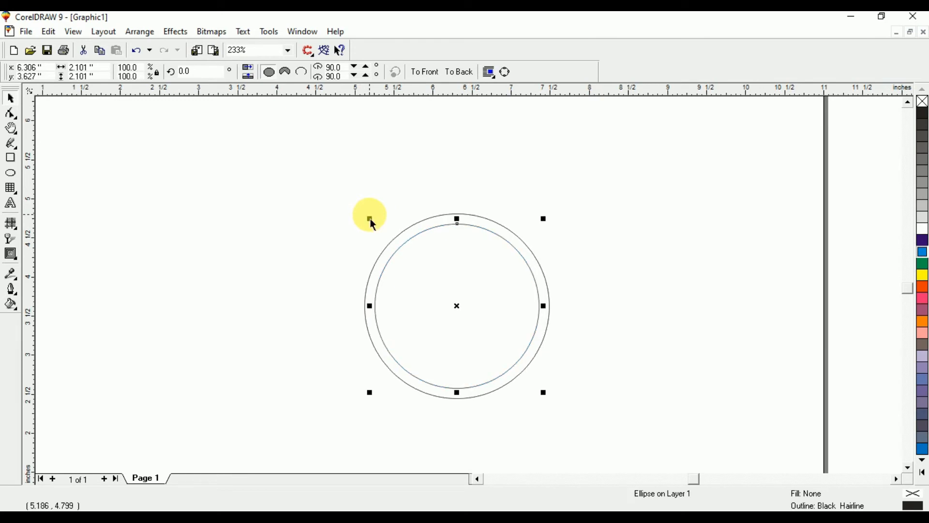
click(922, 240)
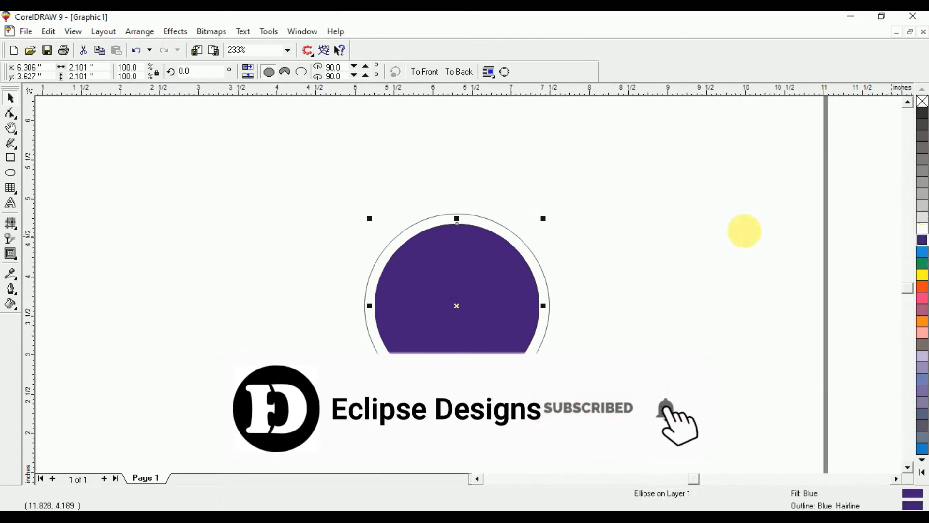
Step: Fill the larger outer circle with cyan so it forms a ring around the blue one
click(532, 260)
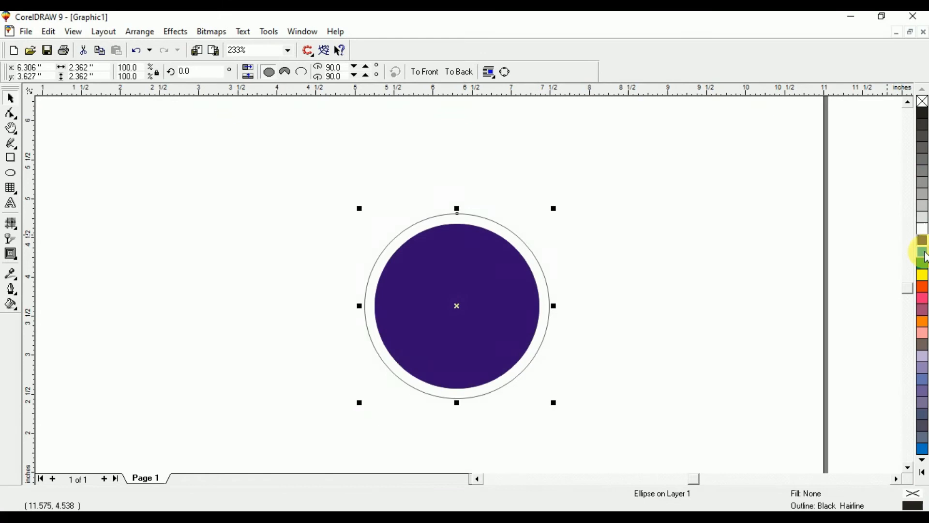
click(923, 240)
click(641, 295)
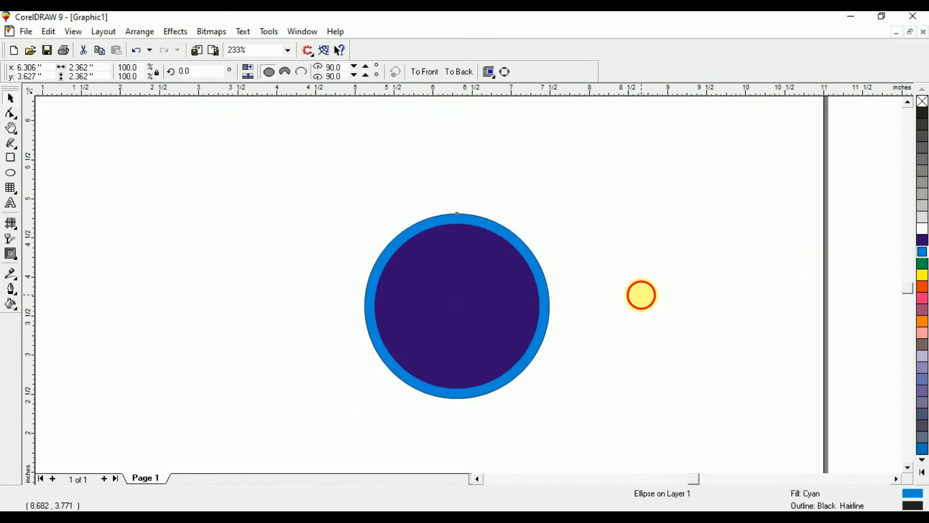
click(511, 244)
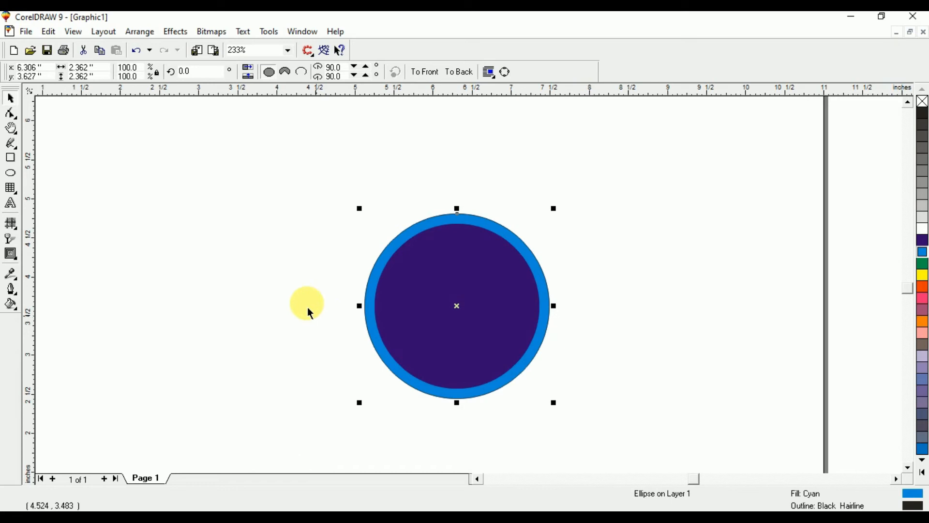
click(266, 272)
Step: Add the artistic text "Hello Everyone I m Eclipse" starting in the empty area to the left of the circles
click(11, 207)
click(151, 236)
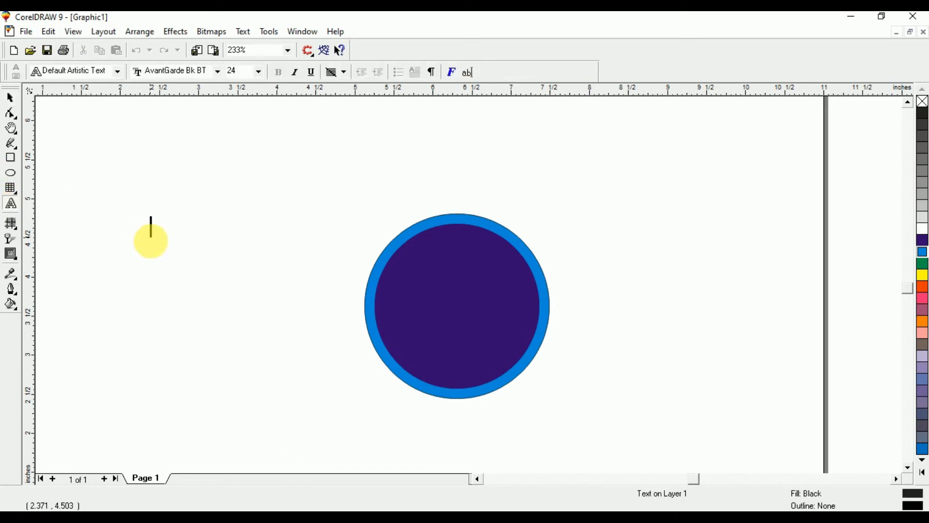
text(Hello)
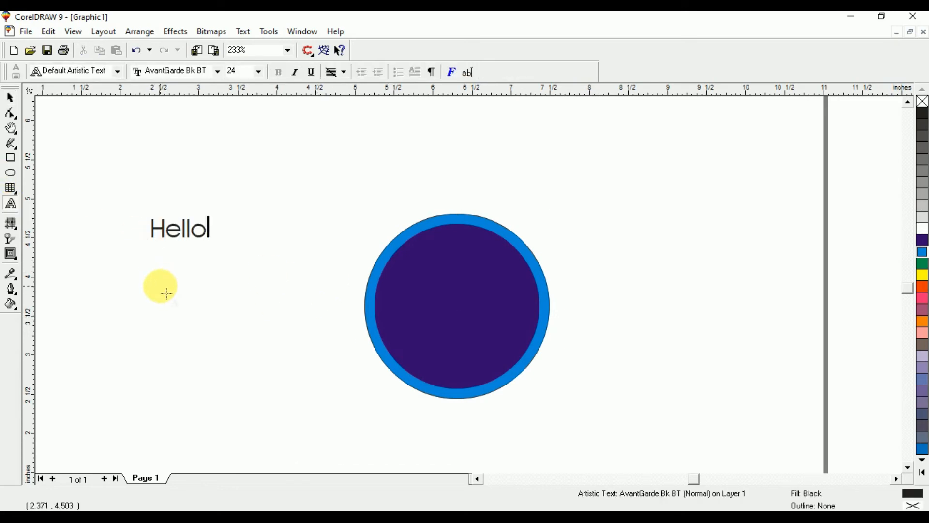
text( Every)
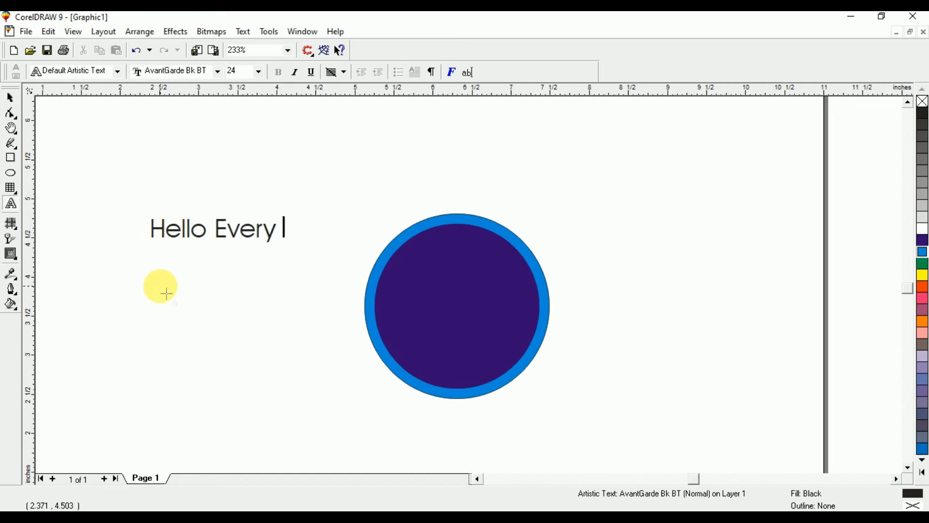
text(one)
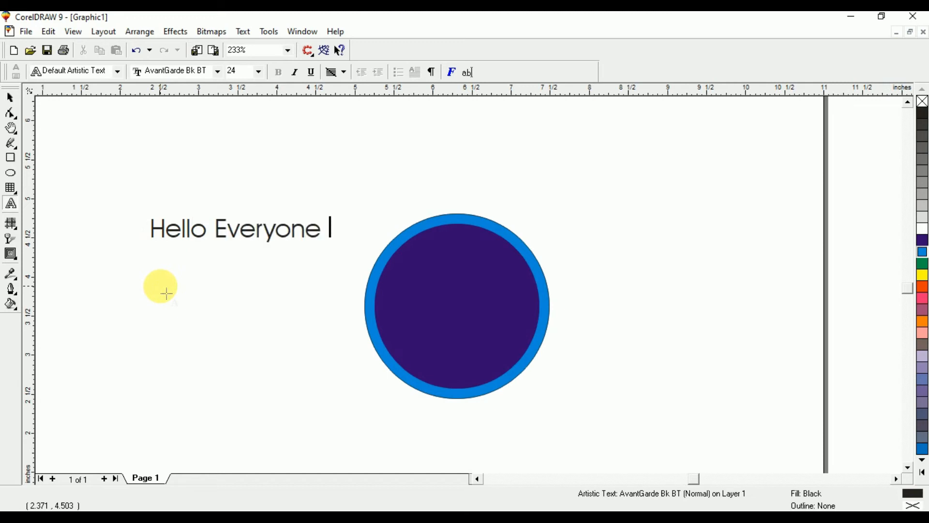
text( I m Eclipse)
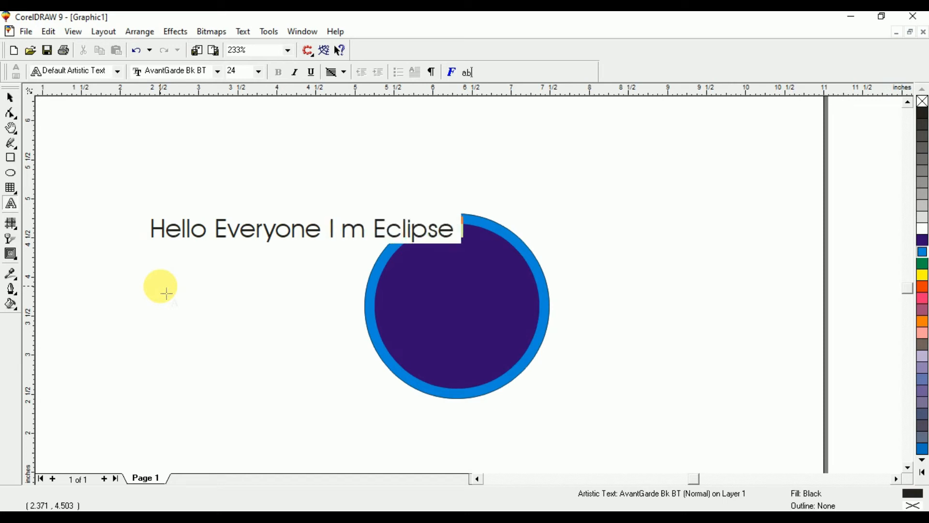
Step: Set the font of the "Hello Everyone I m Eclipse" text to Calibri
key(ctrl+space)
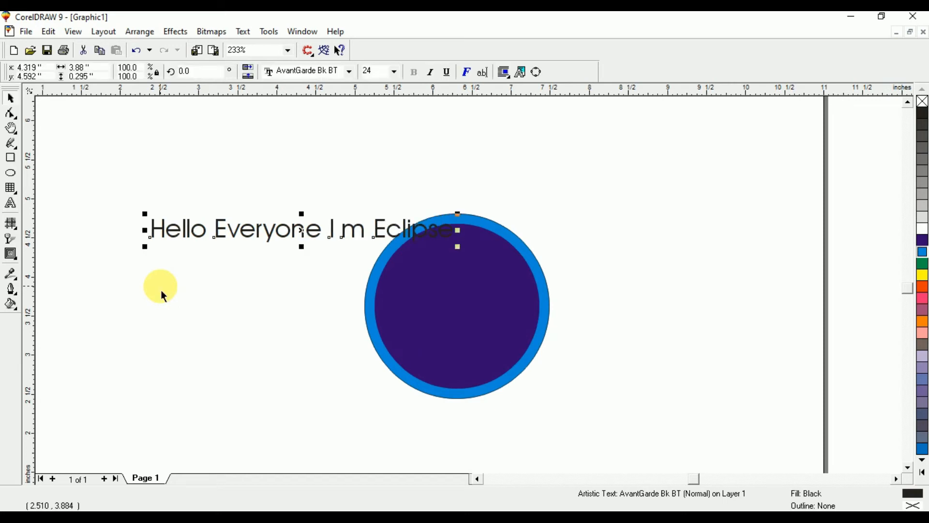
click(326, 70)
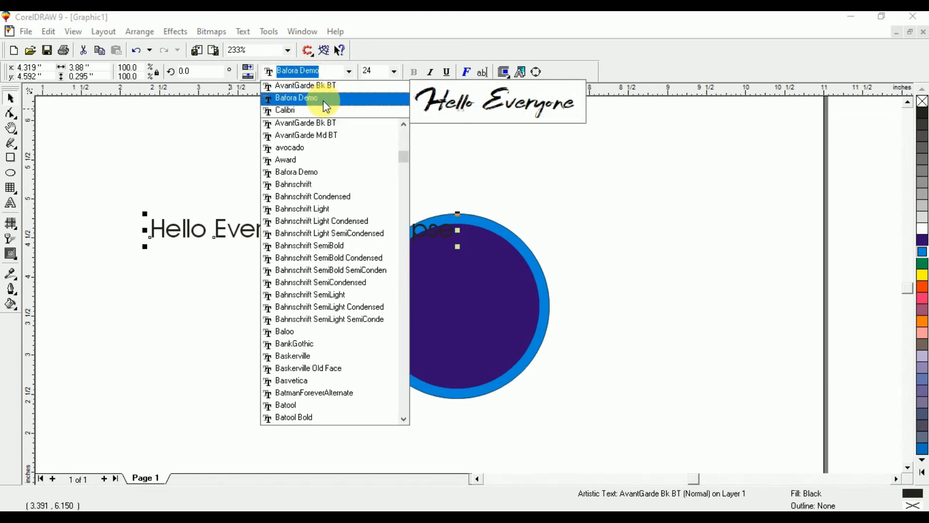
click(323, 109)
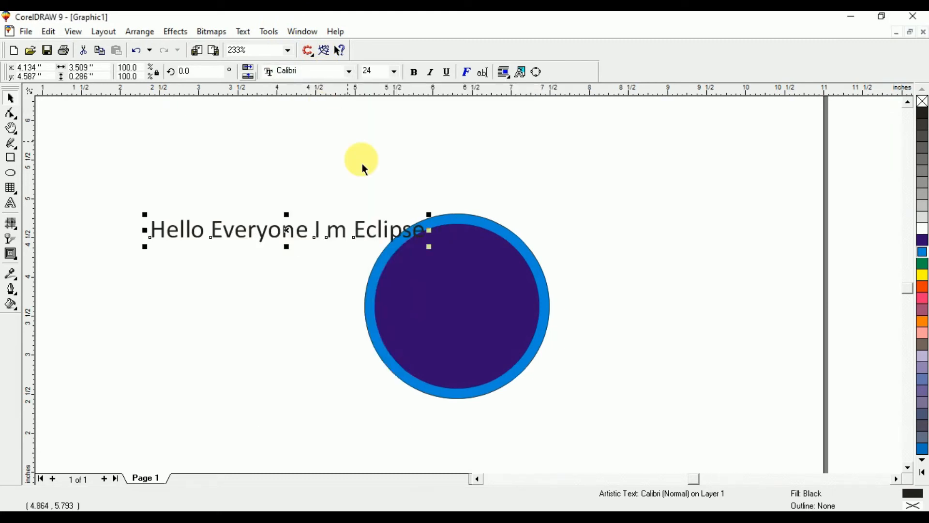
Step: Set the "Hello Everyone I m Eclipse" text to size 20 and move it up, clear of the circles
text(18)
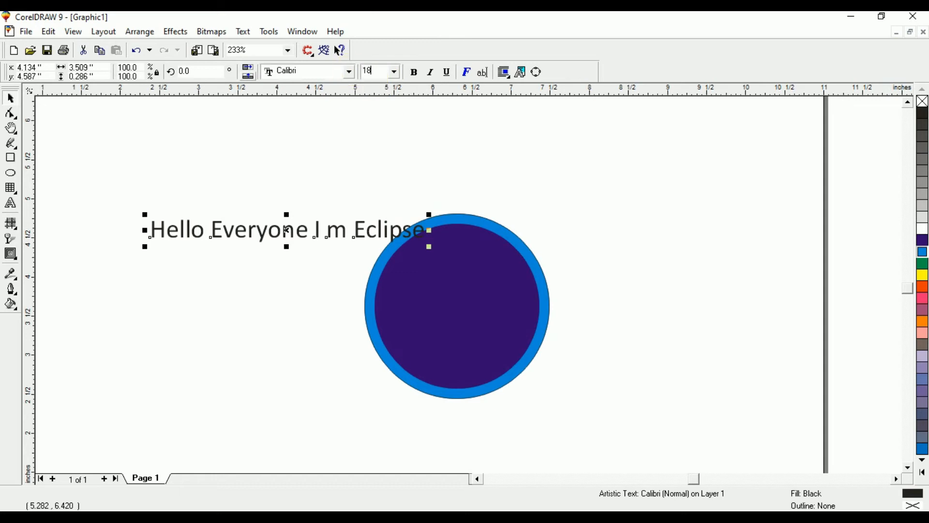
key(Return)
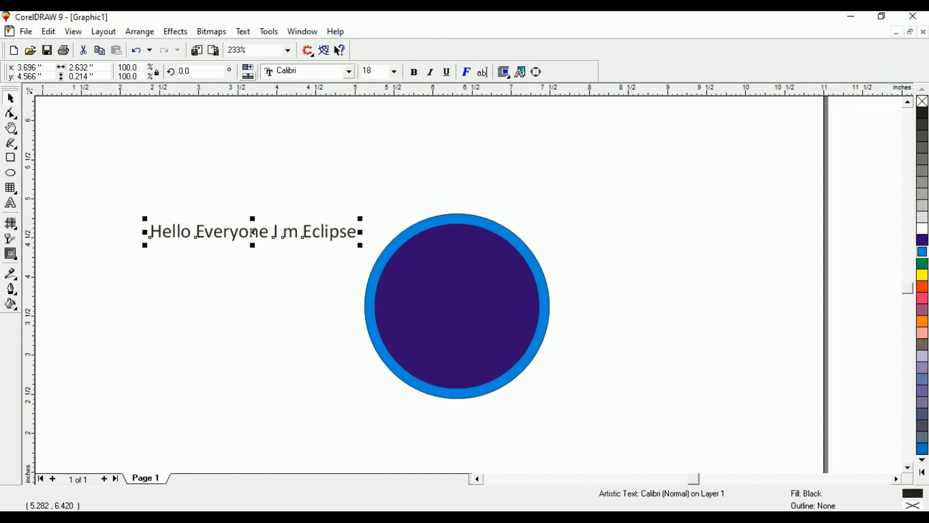
drag(375, 72, 338, 77)
text(20)
key(Return)
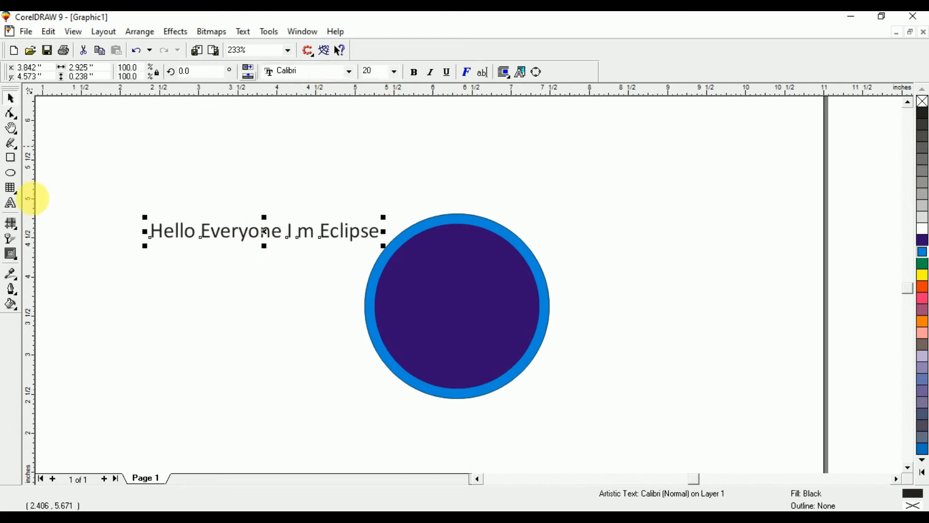
drag(266, 229, 275, 205)
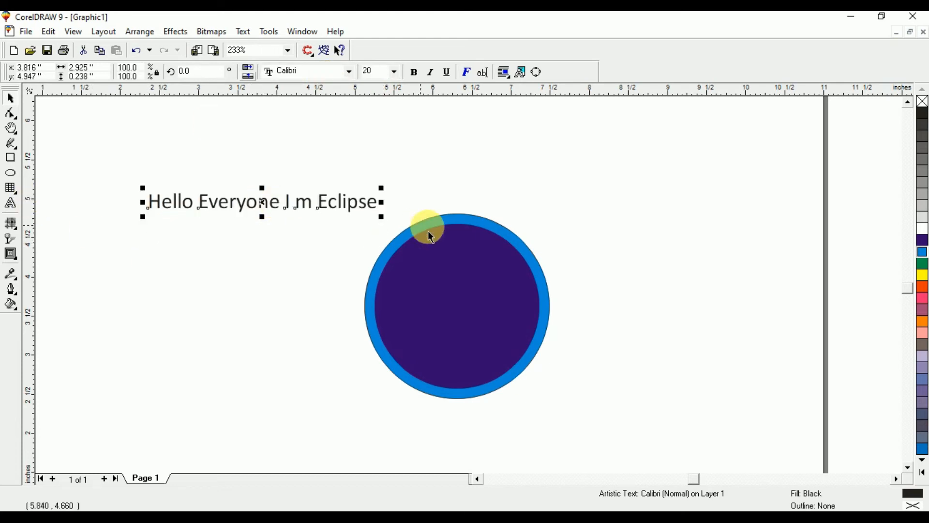
Step: Fit the "Hello Everyone I m Eclipse" text to the path of the outer cyan circle
click(464, 224)
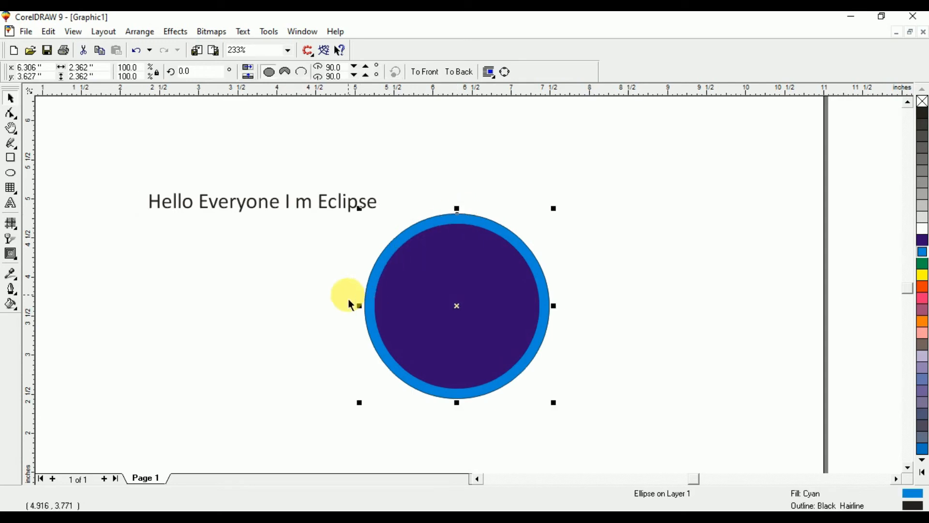
click(158, 238)
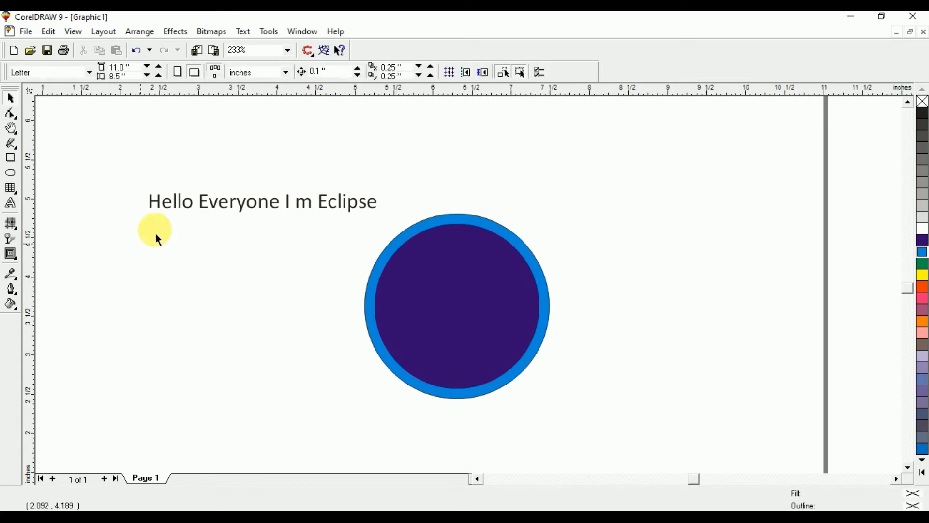
click(196, 212)
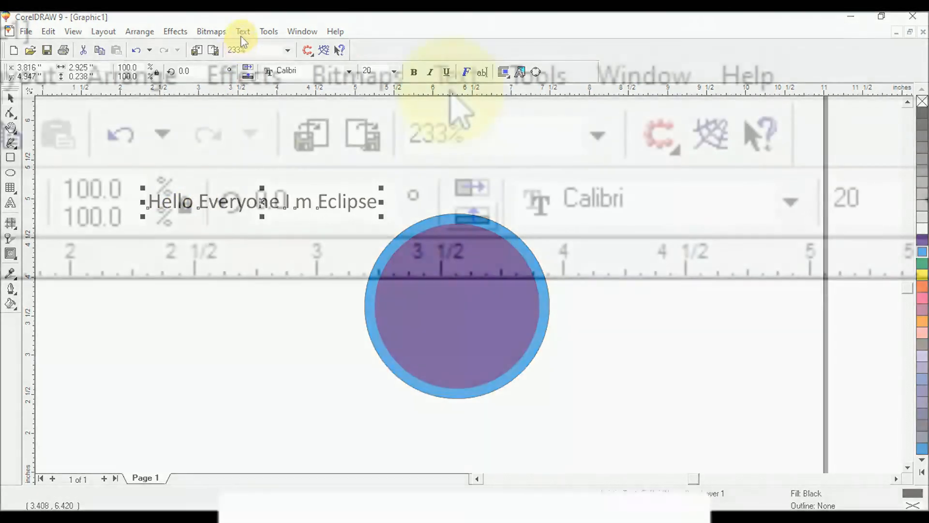
click(243, 35)
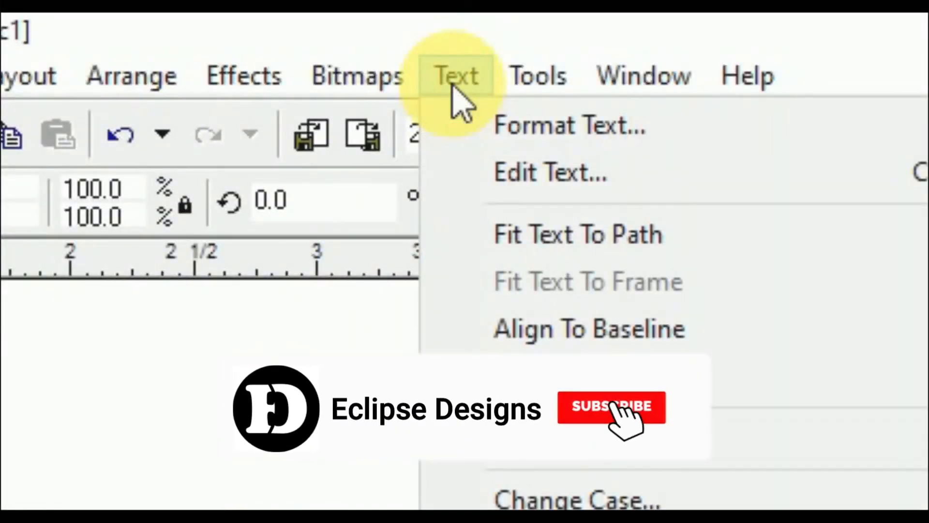
click(536, 252)
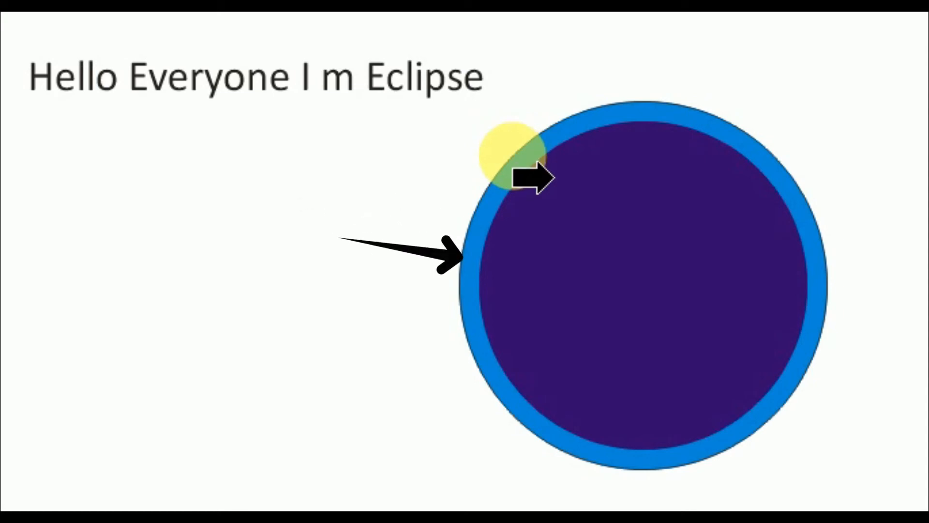
click(512, 155)
click(259, 280)
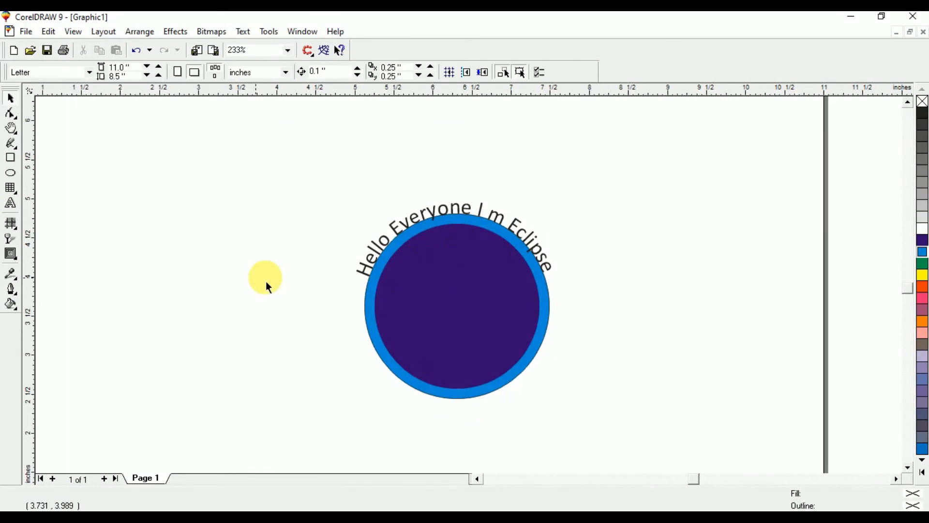
Step: Lift the curved text off the outer circle by adjusting its distance from path and horizontal offset in 0.05-inch increments
click(405, 234)
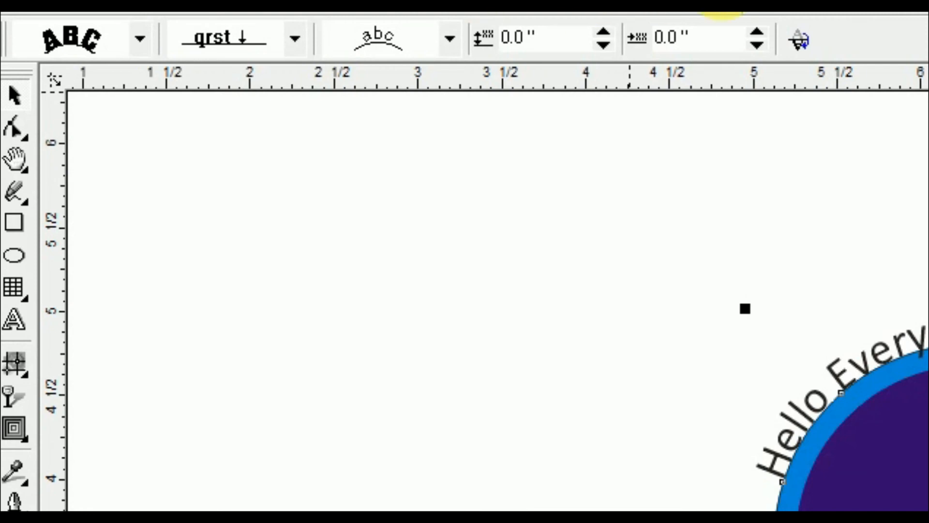
click(603, 33)
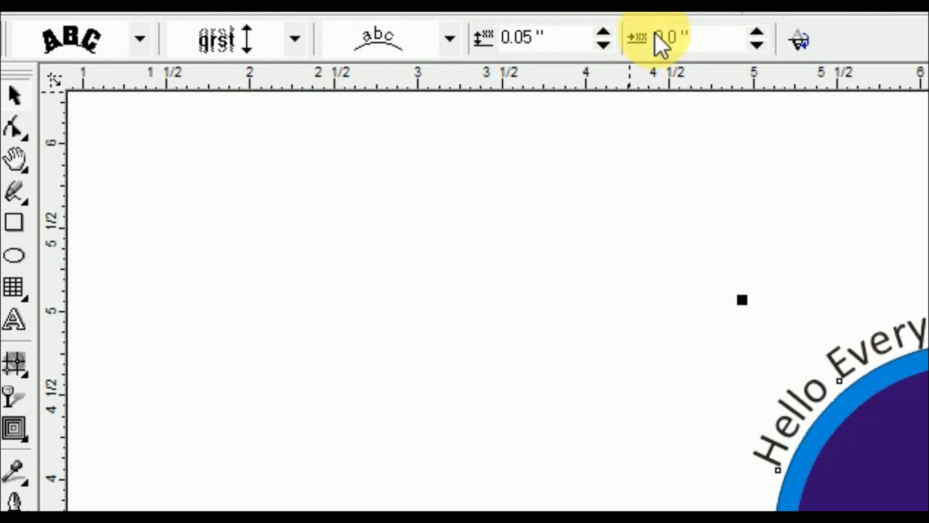
click(755, 33)
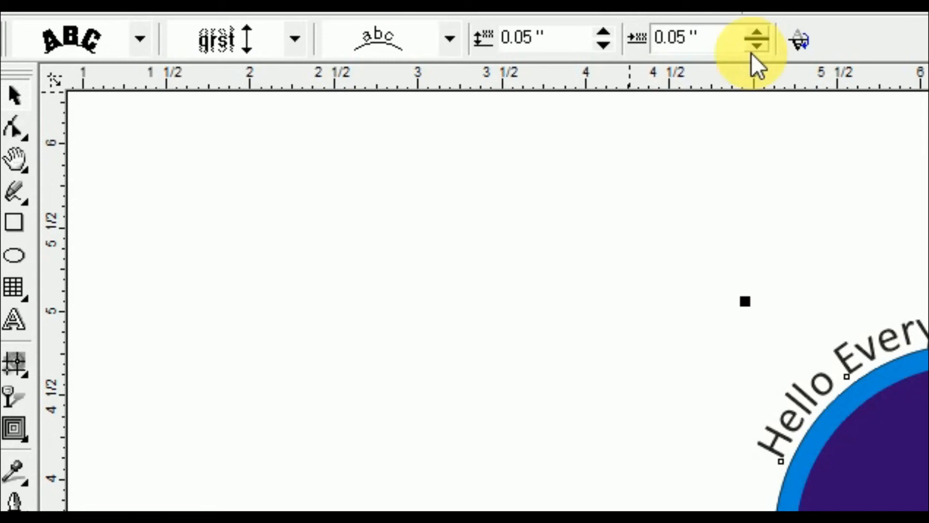
click(754, 46)
click(754, 30)
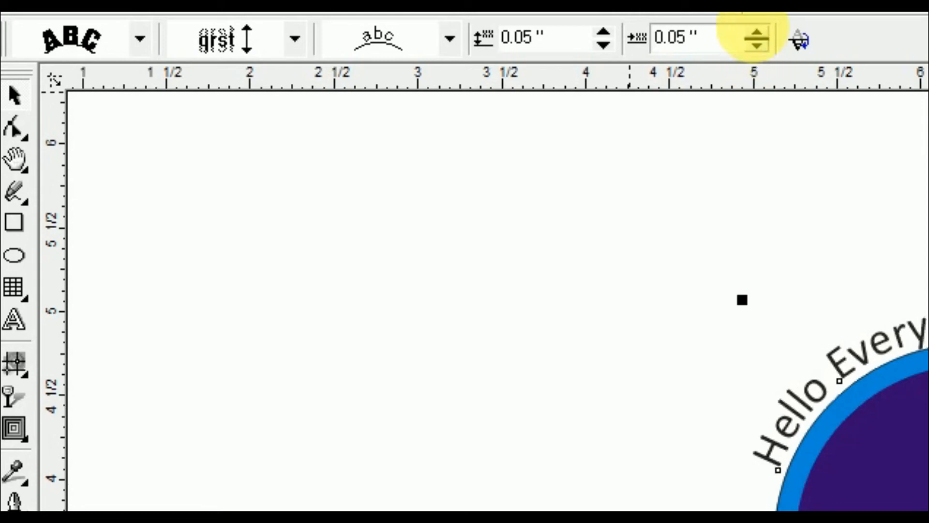
click(603, 33)
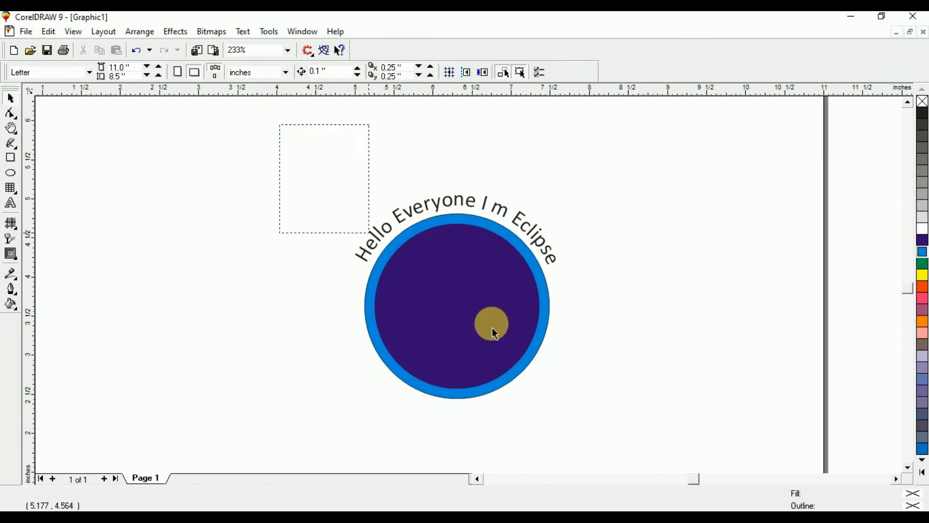
Step: Move both circles and their curved text together about 2.9 inches left and 0.3 inch up
drag(495, 333, 592, 423)
click(458, 296)
drag(466, 305, 241, 283)
click(373, 167)
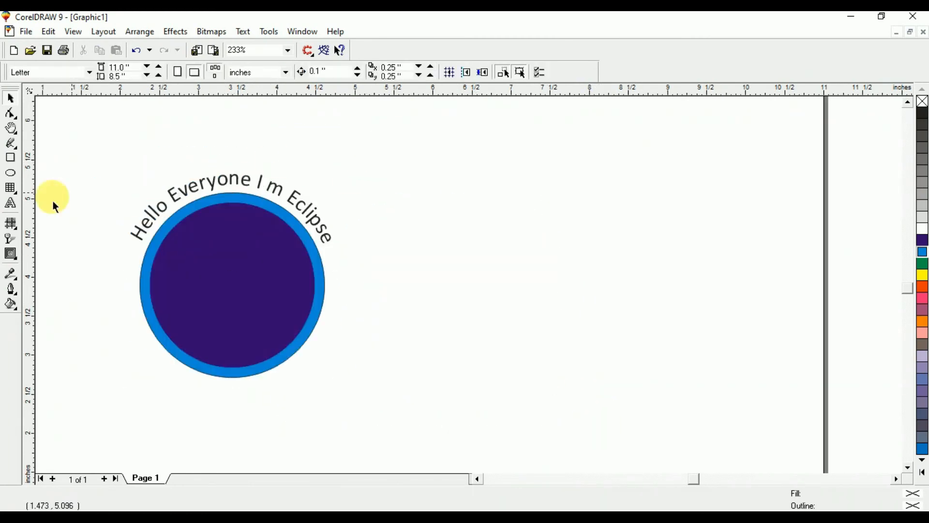
Step: Add the artistic text "Good Luck" inside the inner blue circle
click(10, 203)
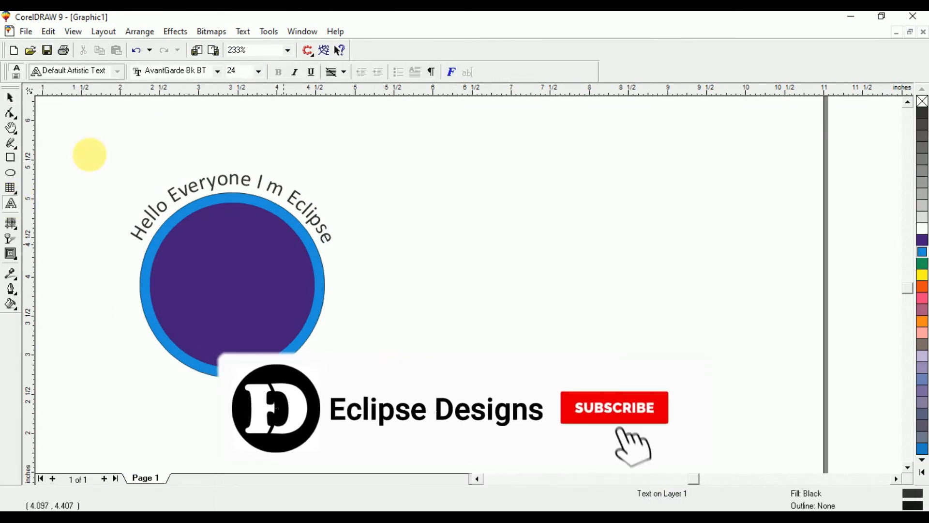
click(8, 103)
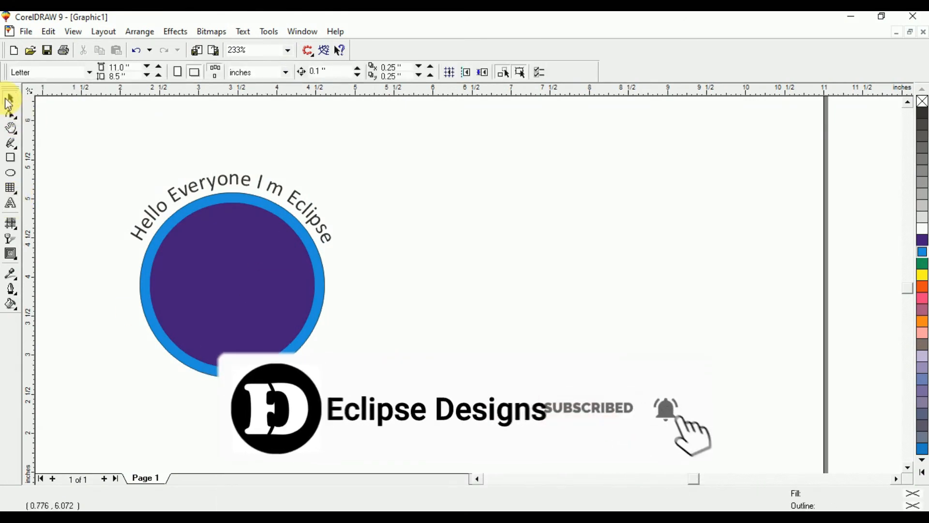
click(318, 280)
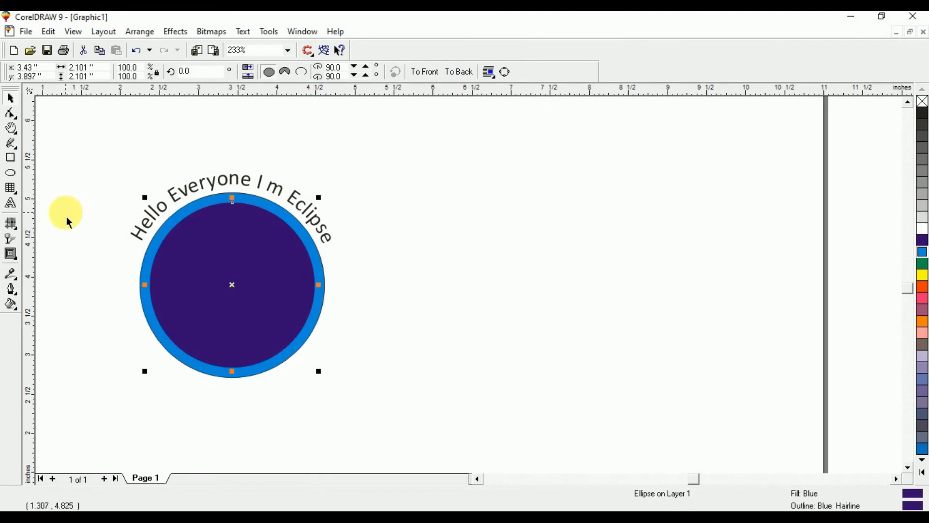
click(11, 203)
click(198, 288)
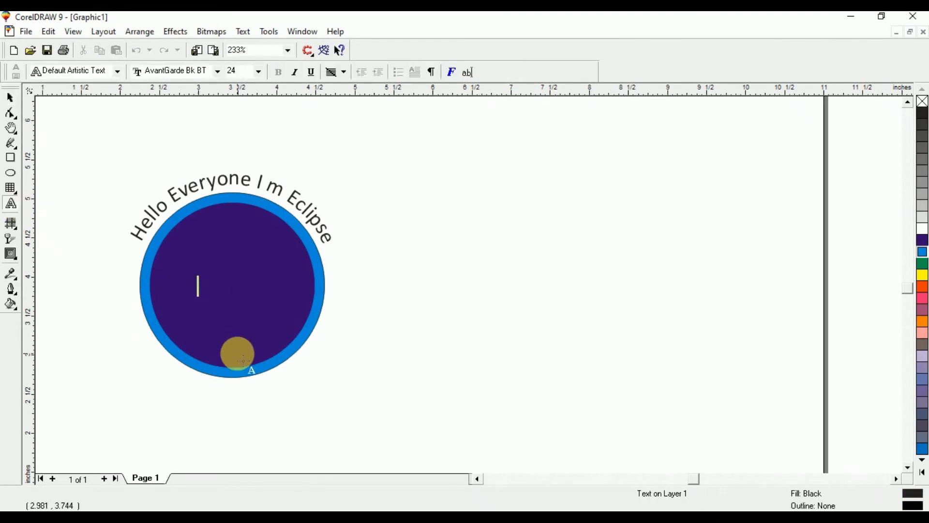
text(W)
key(BackSpace)
text(Good)
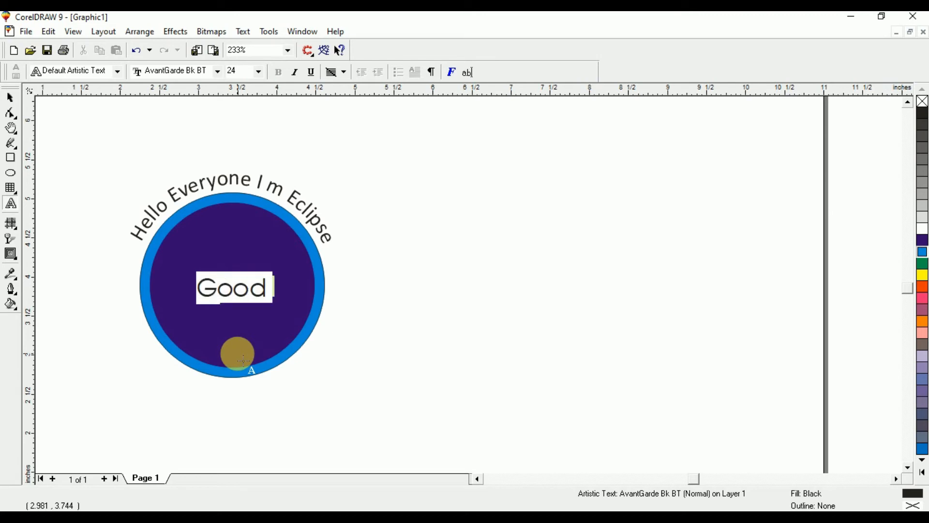
text( Luck)
key(ctrl+space)
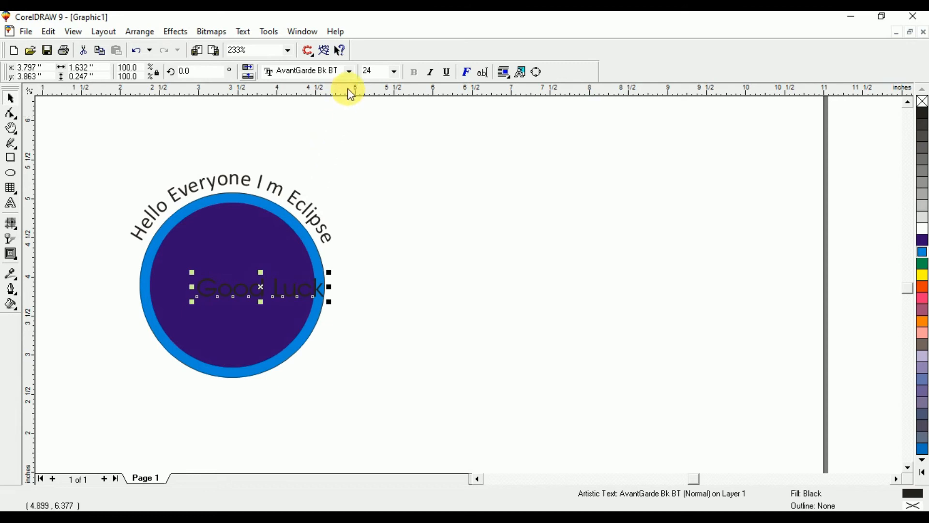
Step: Set the "Good Luck" text to Calibri and fill it with white
click(349, 72)
click(332, 97)
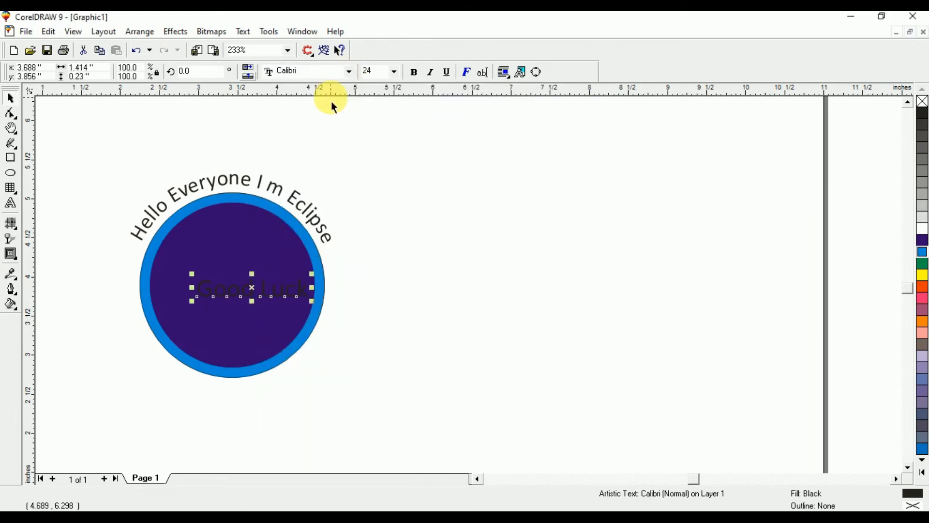
click(922, 231)
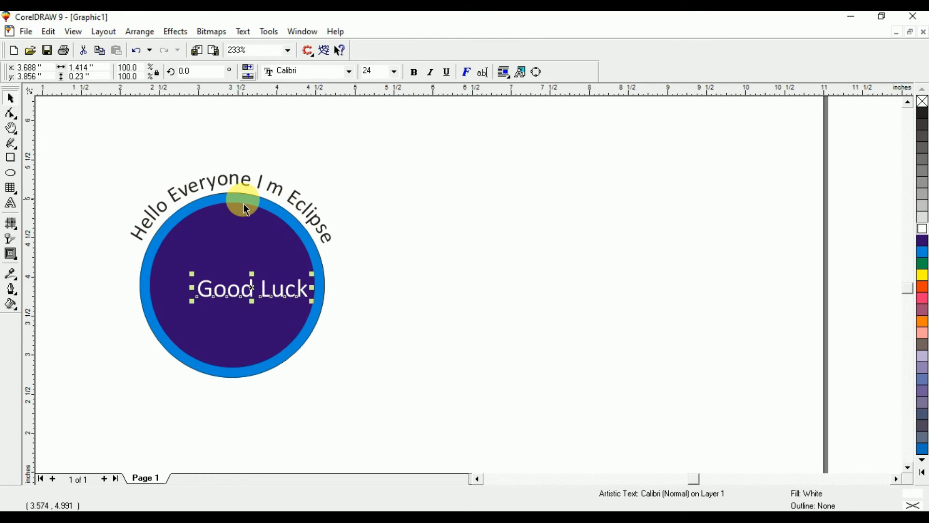
Step: Move the "Good Luck" text closer to the centre of the inner blue circle
click(238, 215)
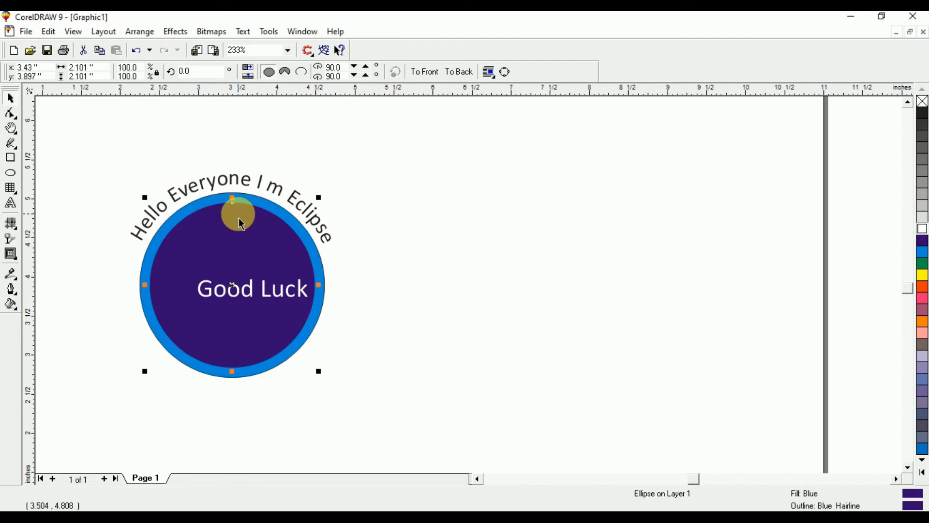
click(266, 293)
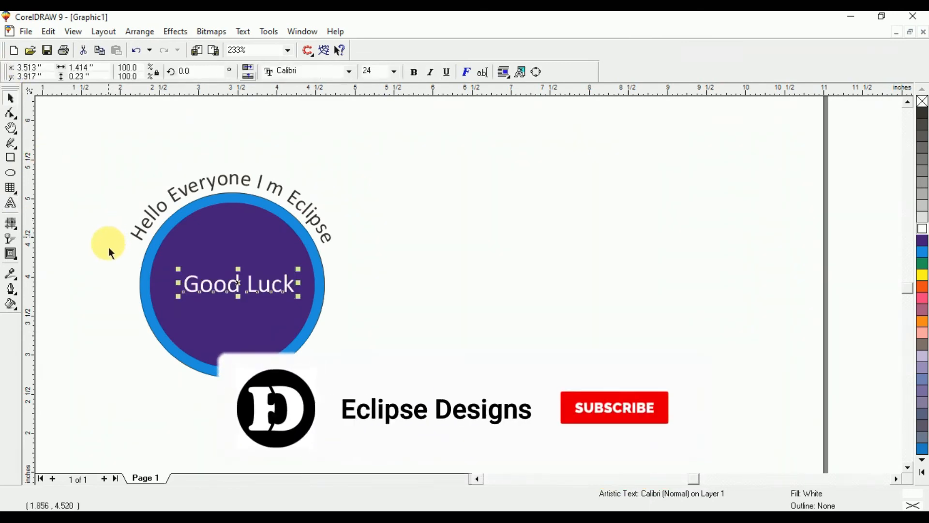
click(175, 293)
click(193, 284)
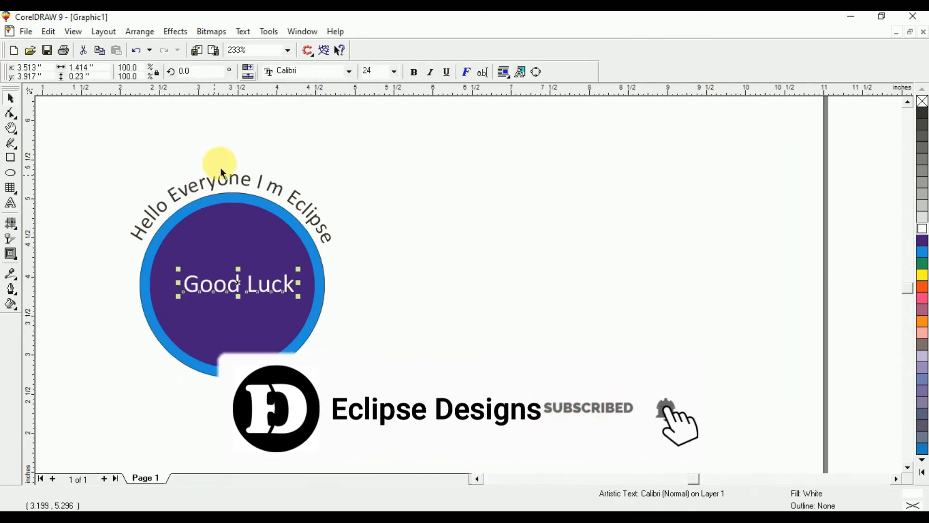
Step: Fit the "Good Luck" text to the path of the inner blue circle
click(244, 32)
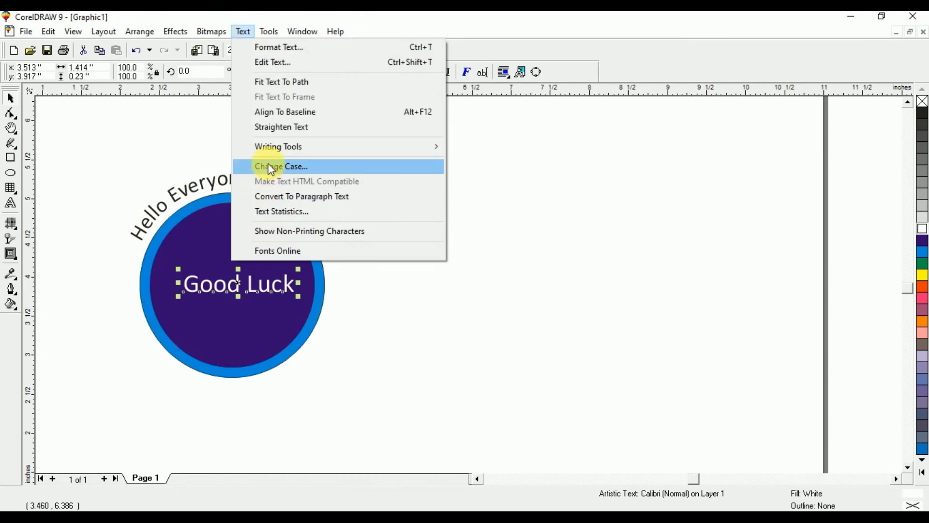
click(290, 81)
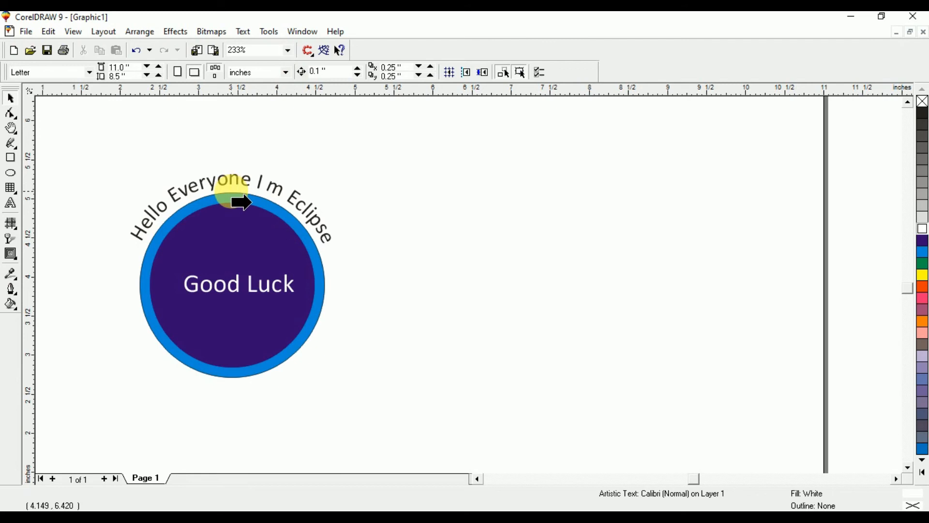
click(202, 369)
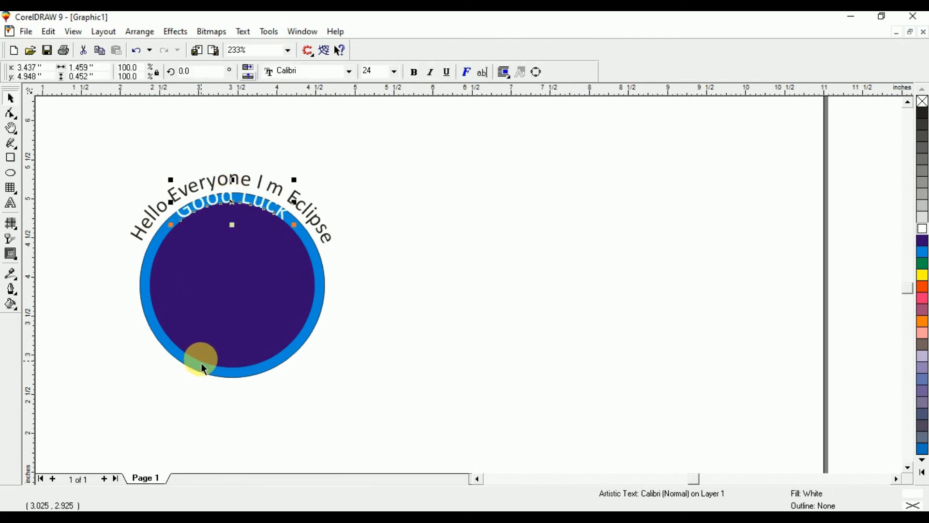
click(166, 150)
Step: Place the curved "Good Luck" text along the inner circle's bottom, flip it to the other side and offset it horizontally by 0.05 inch
click(203, 205)
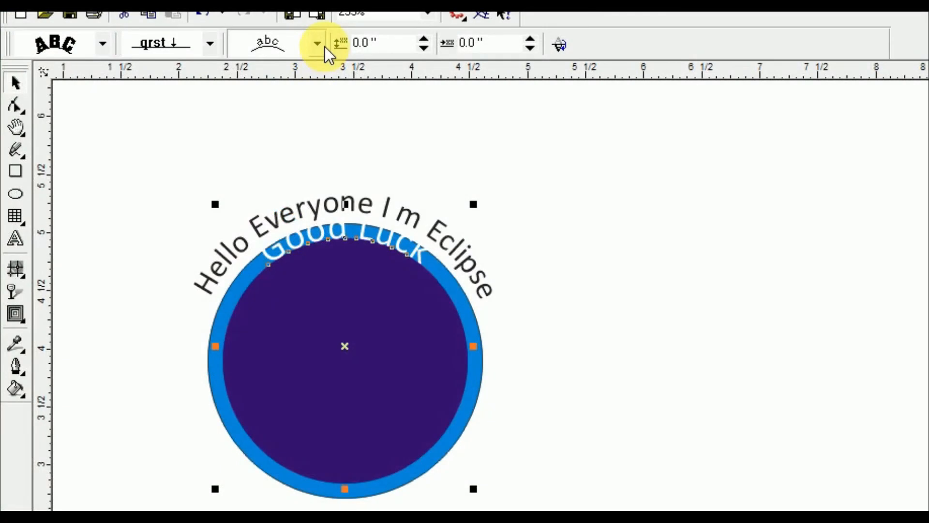
click(315, 44)
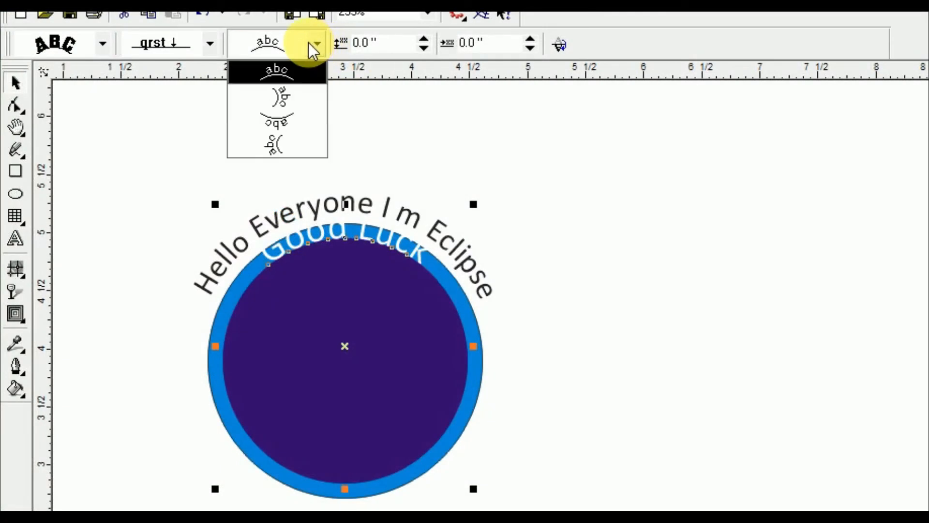
click(286, 116)
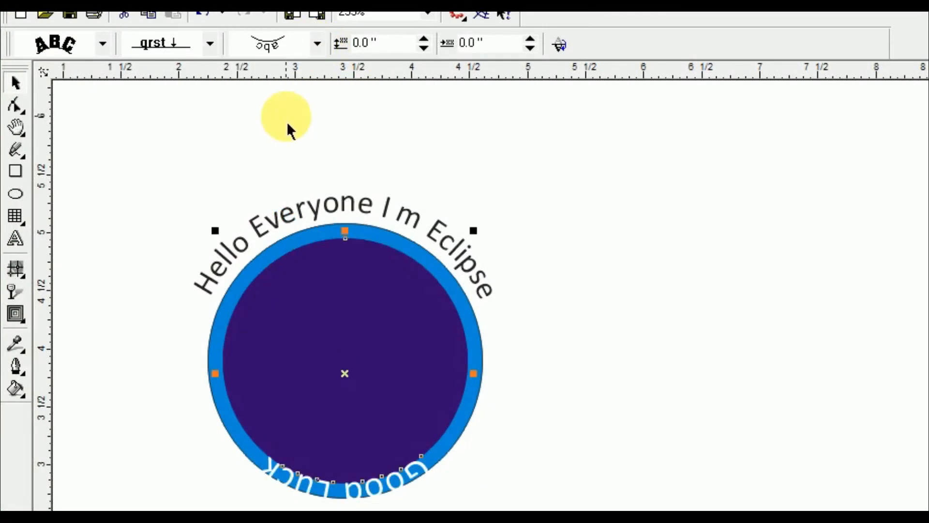
click(558, 48)
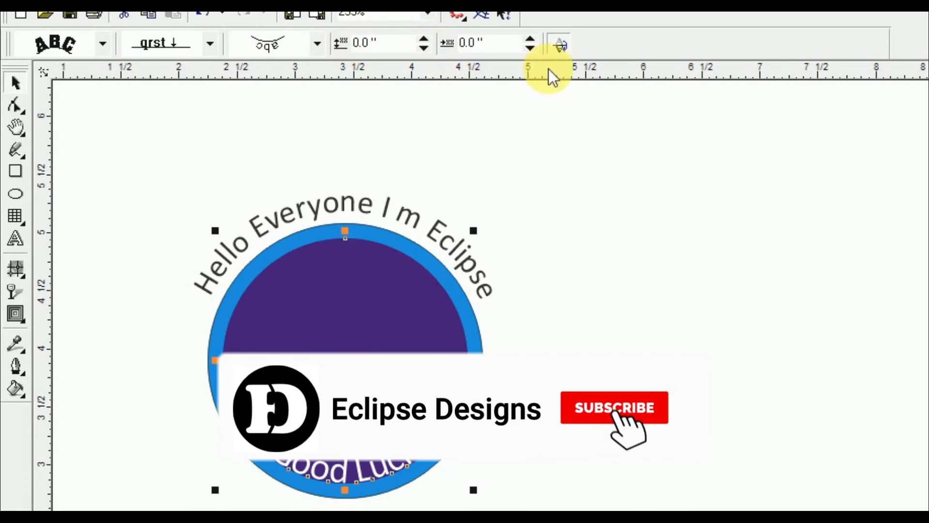
click(531, 40)
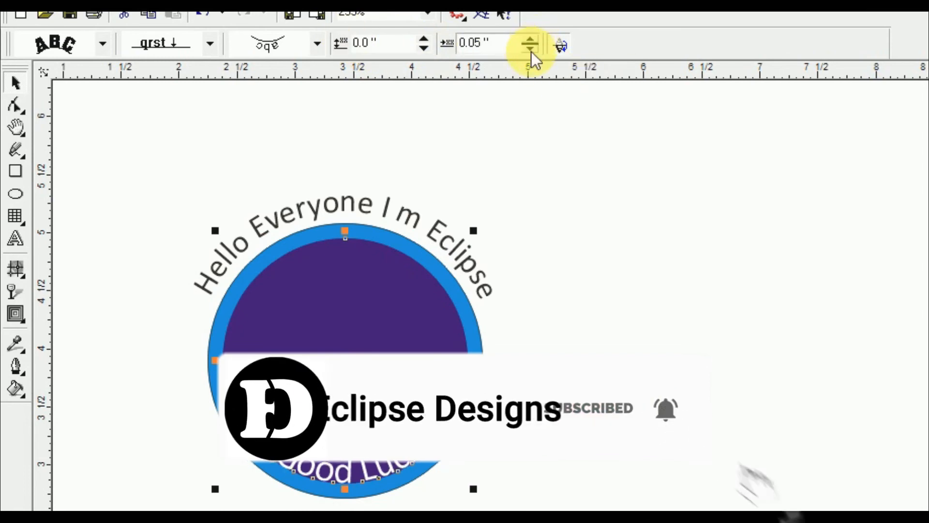
Step: Reset the horizontal offset of the curved "Good Luck" text to 0 inch
click(530, 49)
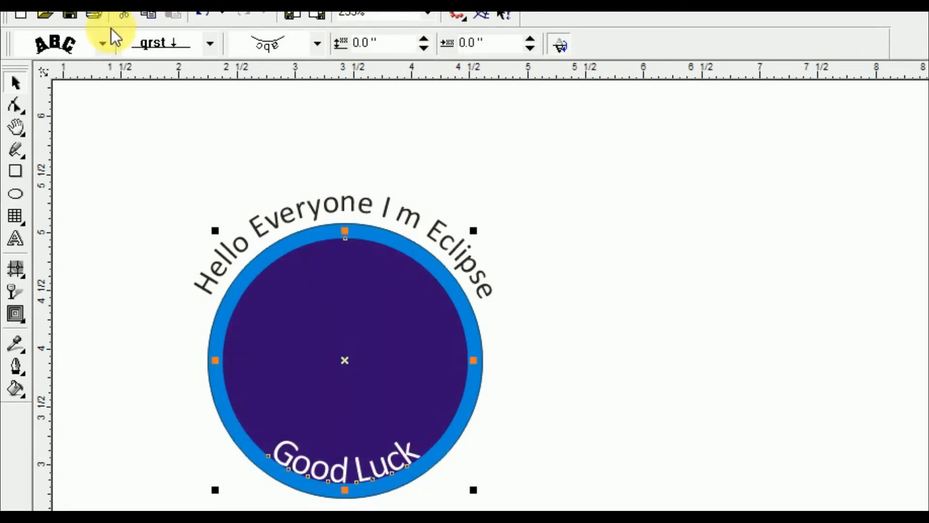
click(108, 48)
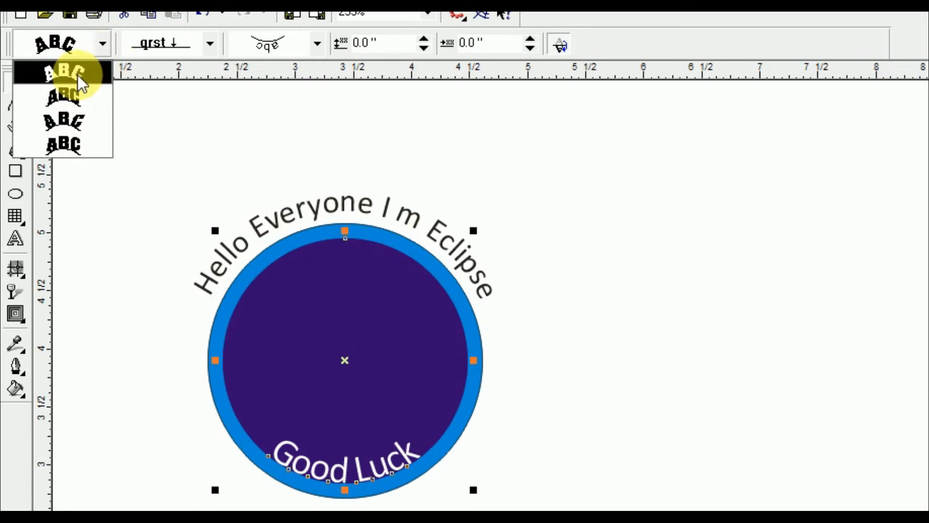
click(100, 45)
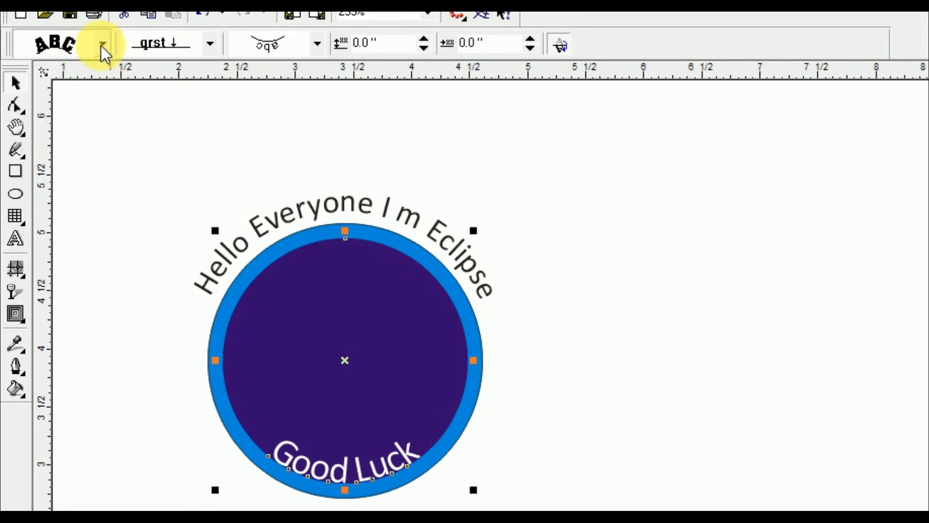
click(205, 55)
click(185, 121)
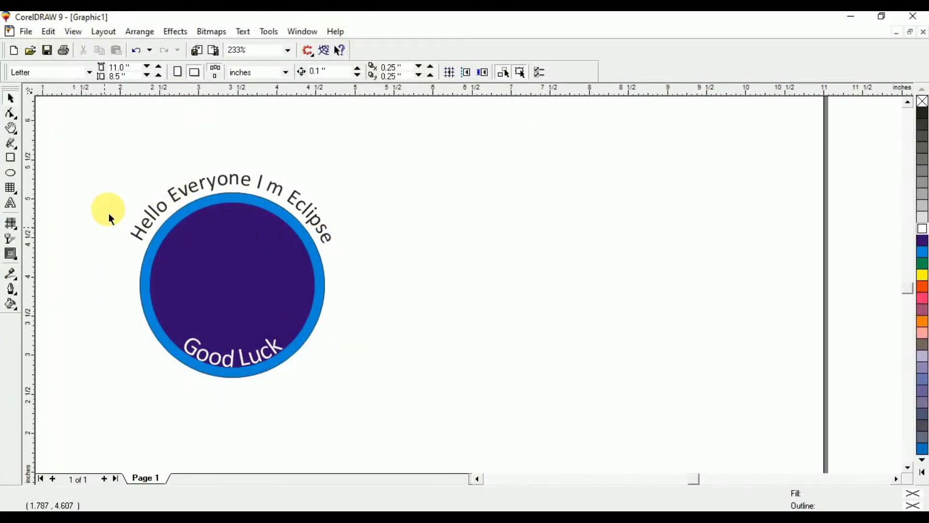
drag(88, 129, 375, 426)
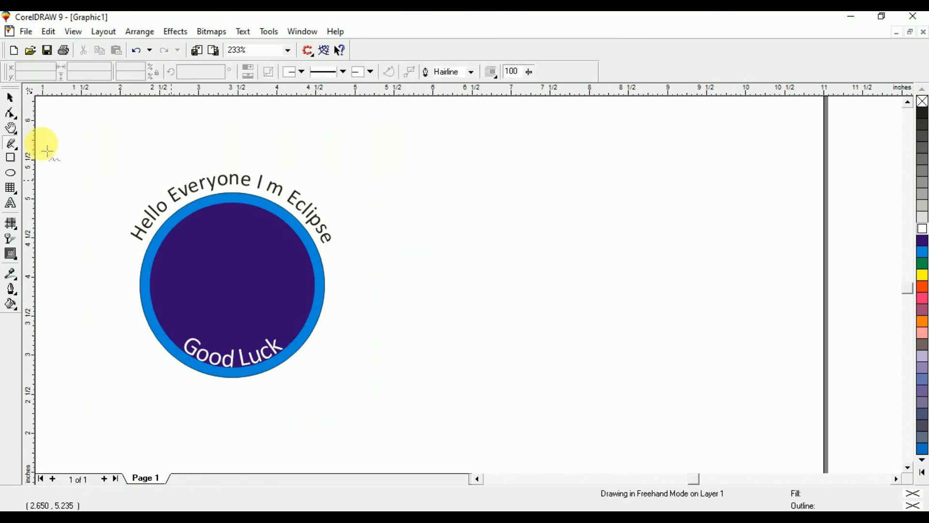
Step: Draw a straight horizontal freehand line about 4.6 inches long beside the circle badge
click(10, 97)
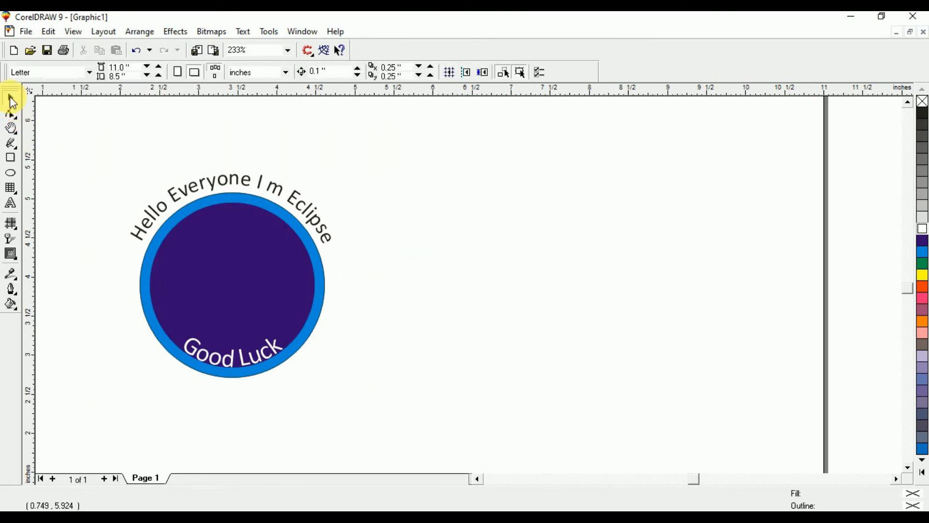
click(11, 143)
click(397, 236)
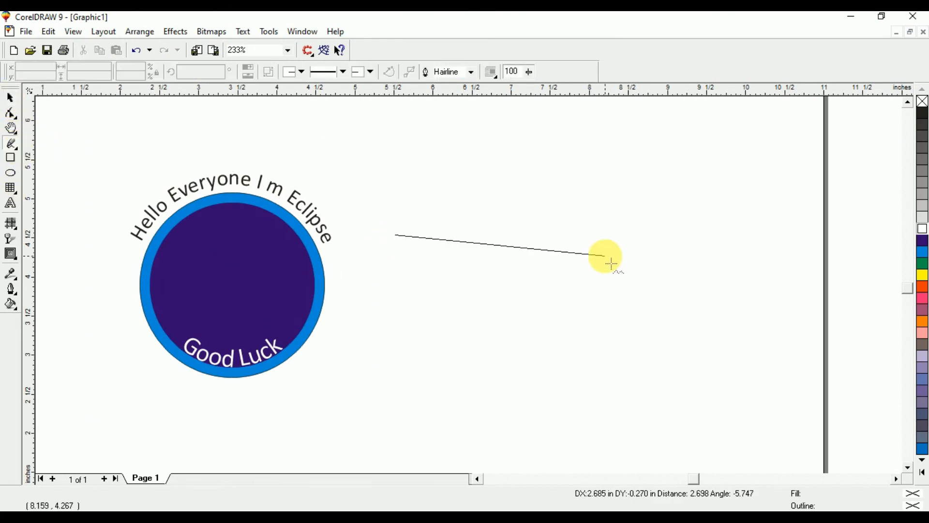
click(764, 236)
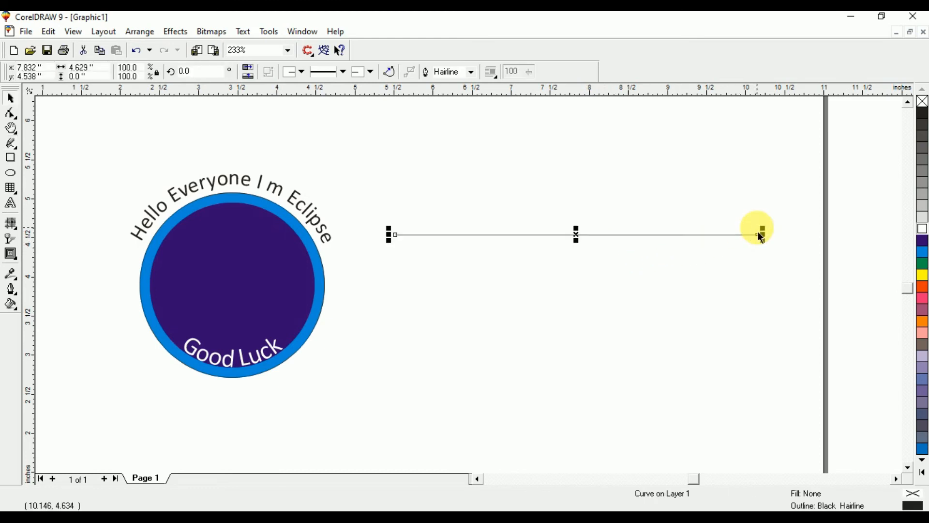
Step: Convert the line to a curve and bend it into a shallow S-wave, rising in its first half and dipping in its second
click(13, 114)
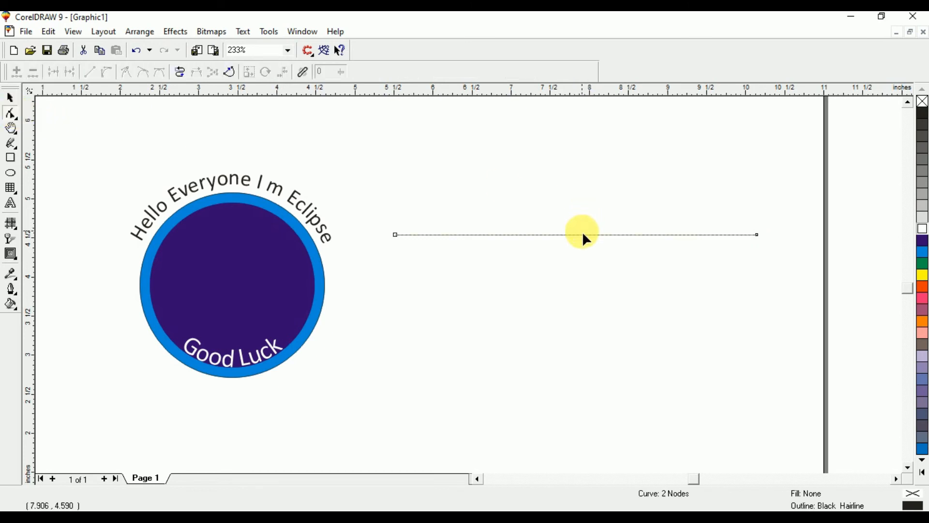
right_click(583, 236)
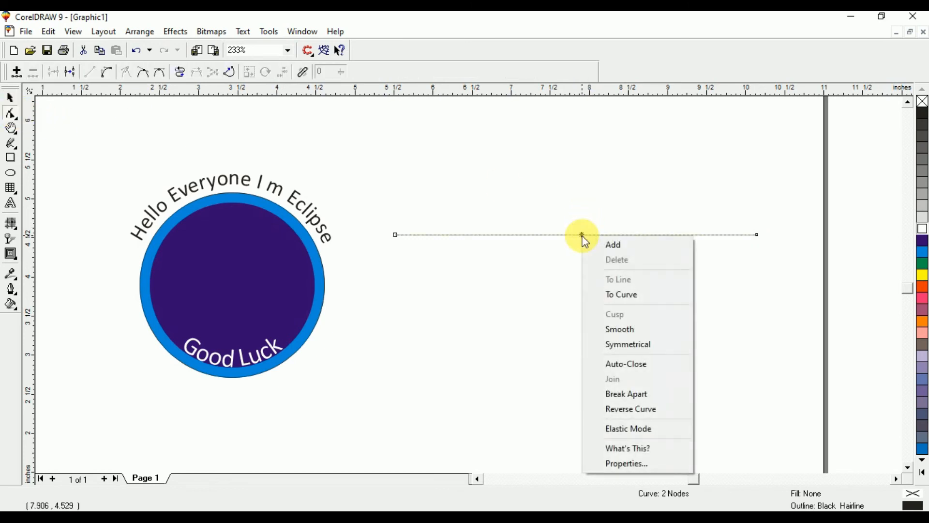
click(598, 296)
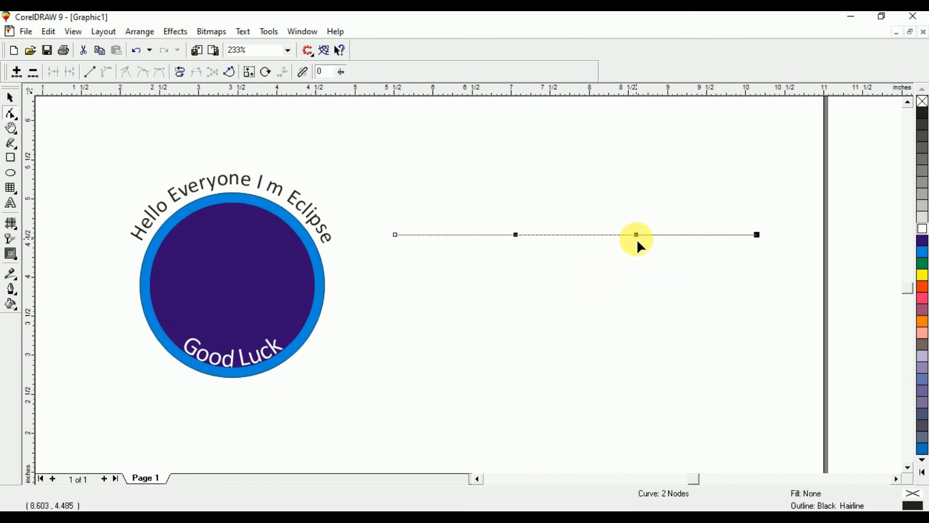
drag(637, 236, 643, 301)
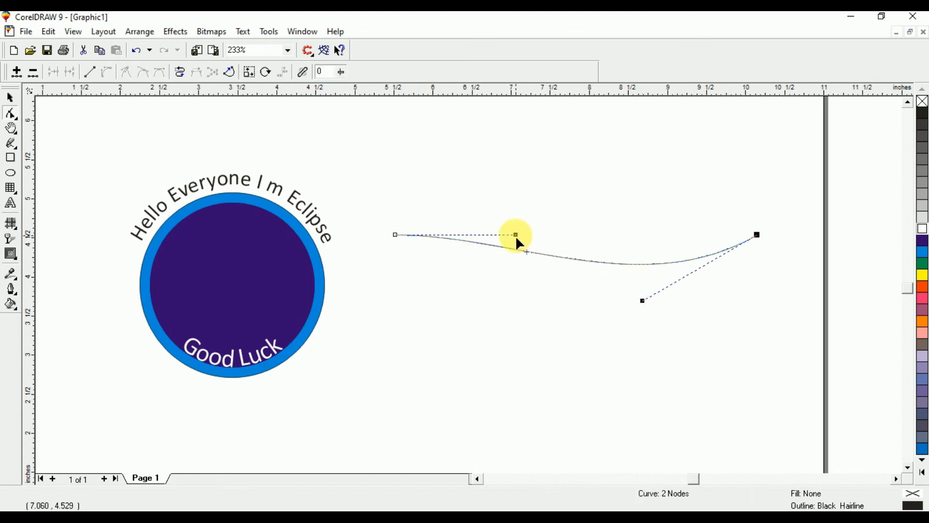
drag(516, 234, 533, 153)
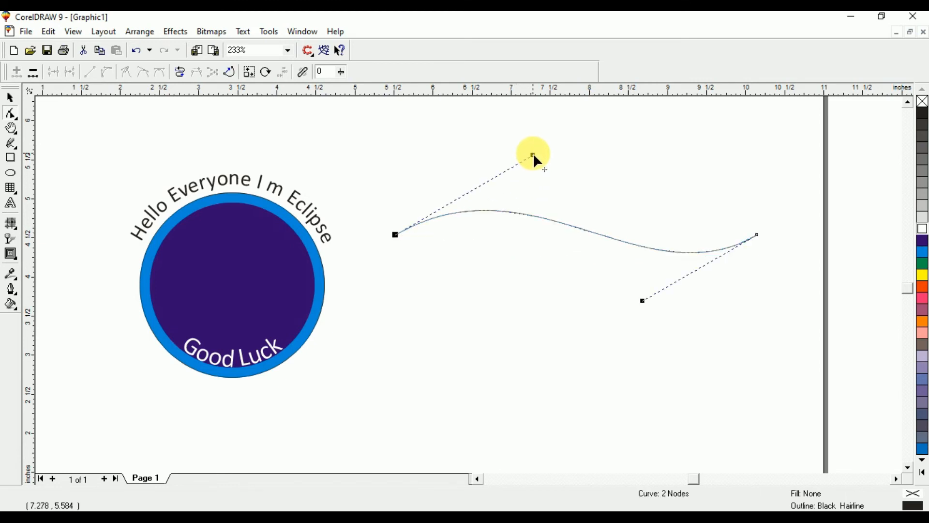
key(space)
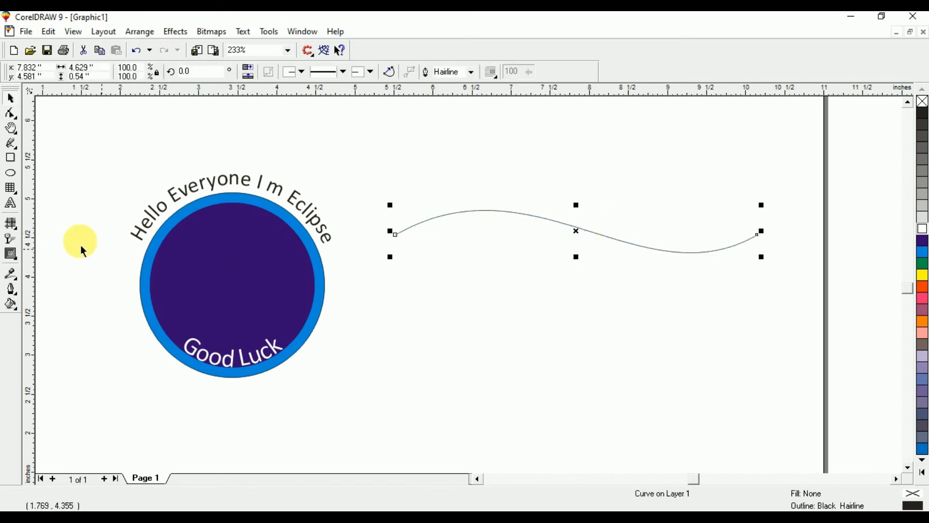
Step: Add the artistic text "Hello I m from Pakistan, and you?" below the wavy curve and set it to Calibri
click(11, 206)
click(428, 349)
text(Hello I m from akl)
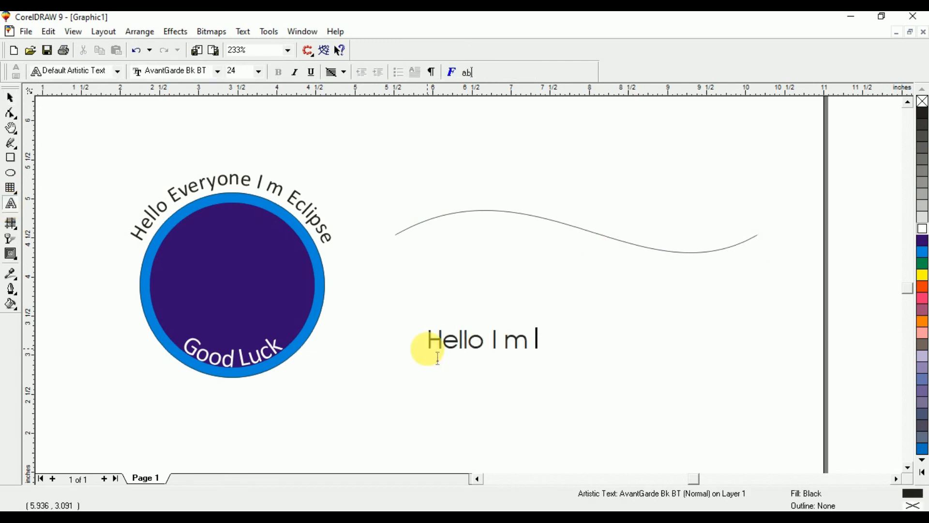
key(BackSpace)
key(BackSpace)
text(Paksita)
key(BackSpace)
key(BackSpace)
key(BackSpace)
key(BackSpace)
text(istan, )
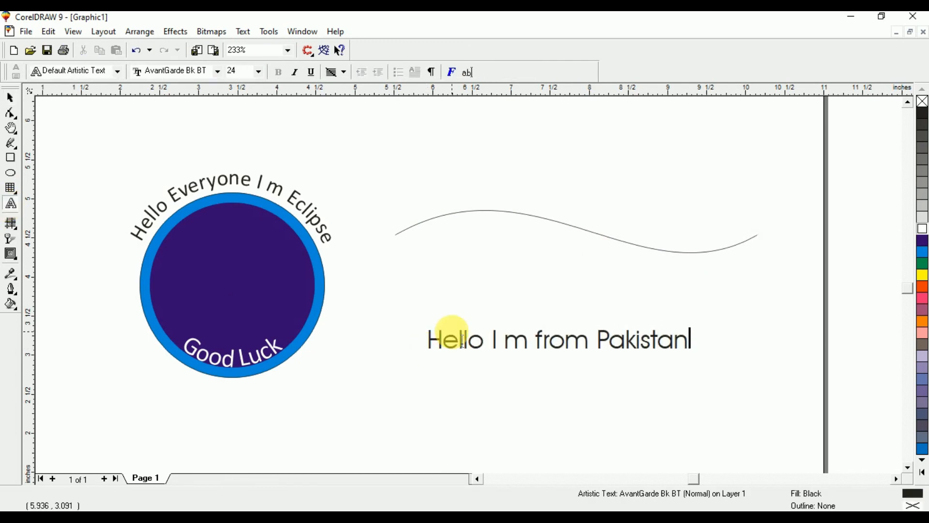
text(and you)
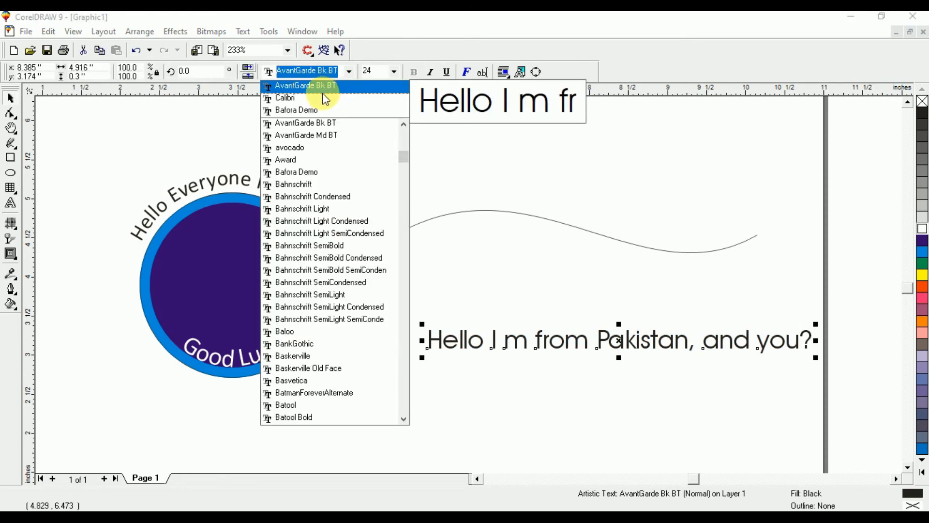
click(320, 96)
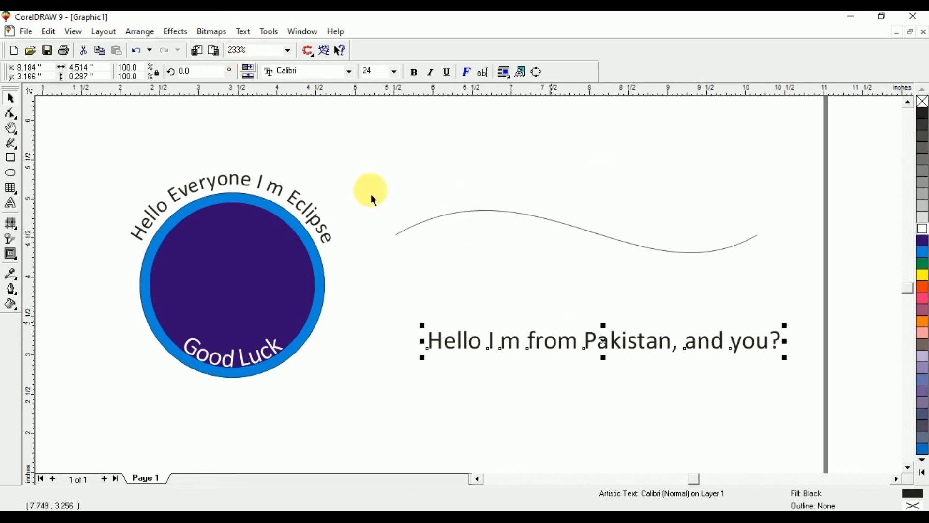
Step: Fit the "Hello I m from Pakistan, and you?" text to the wavy curve
click(243, 32)
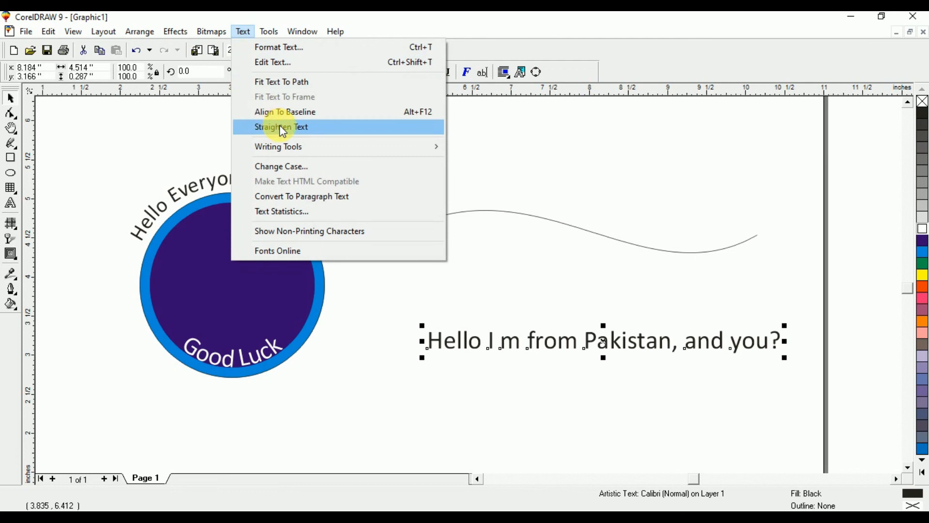
click(292, 82)
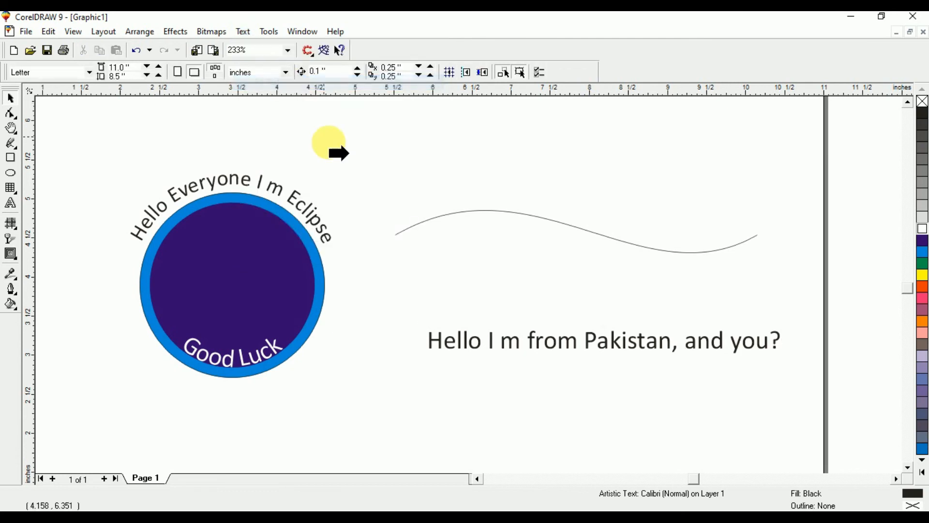
click(444, 216)
click(458, 263)
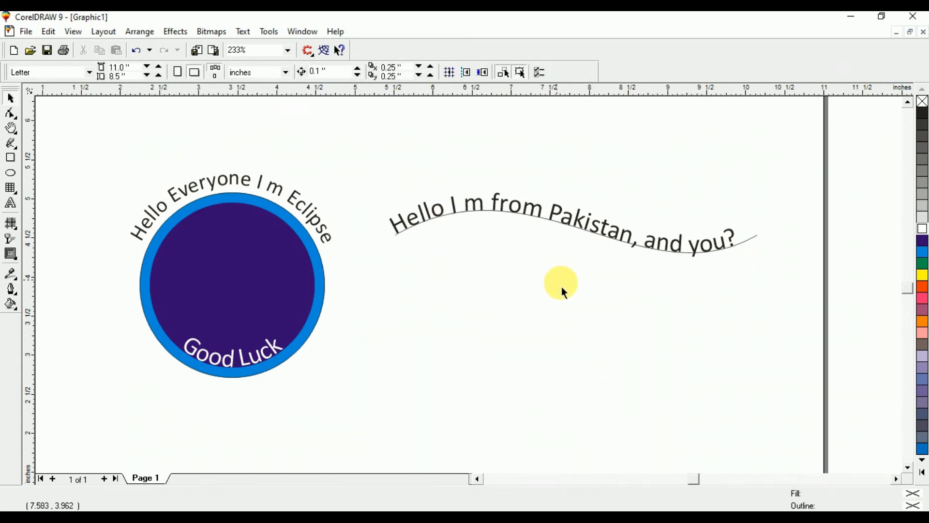
click(755, 242)
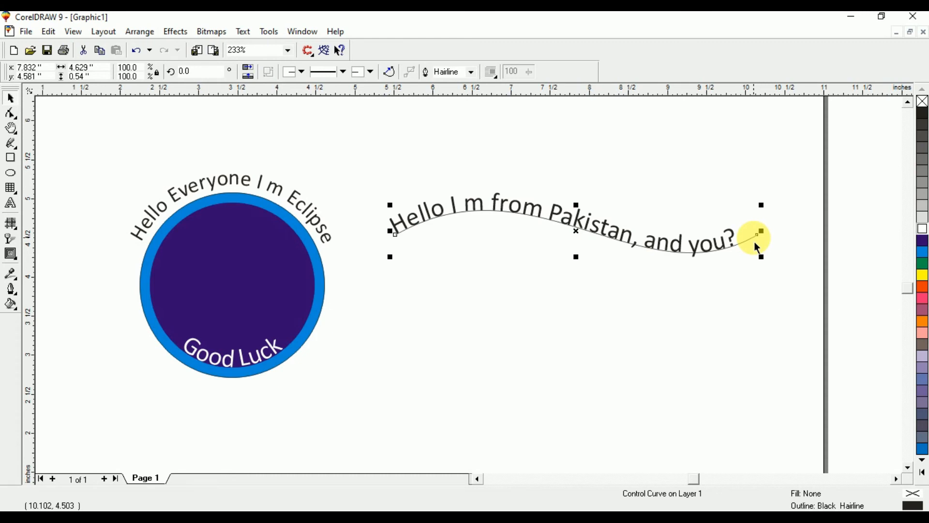
key(Delete)
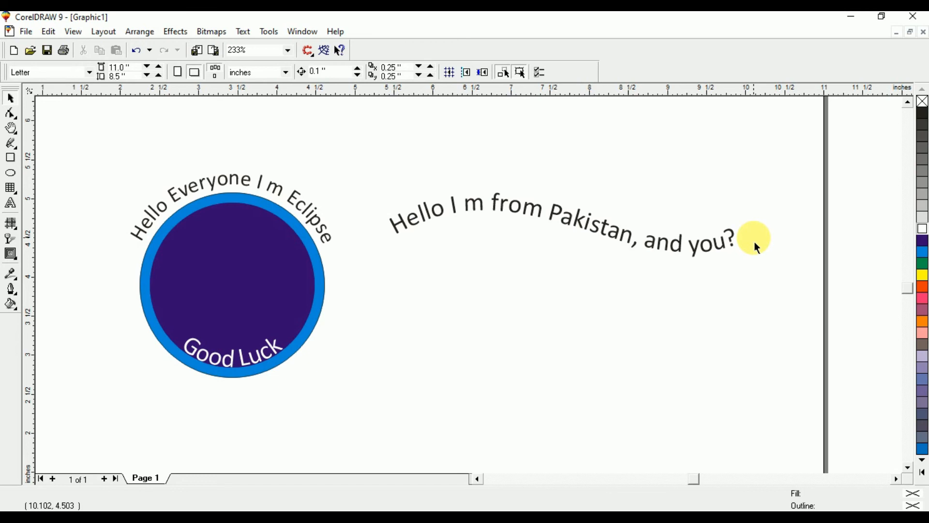
key(ctrl+z)
Step: Move the wavy text together with its path slightly down
click(734, 305)
click(717, 247)
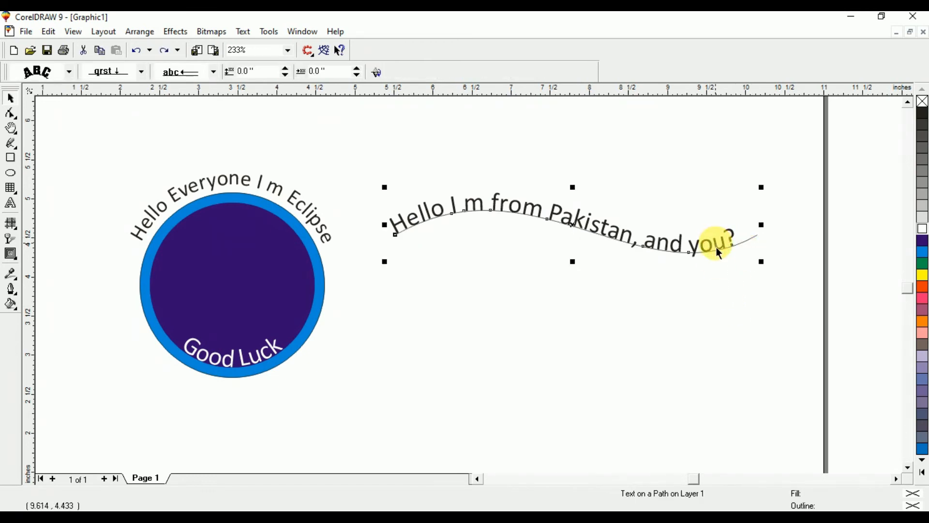
click(735, 292)
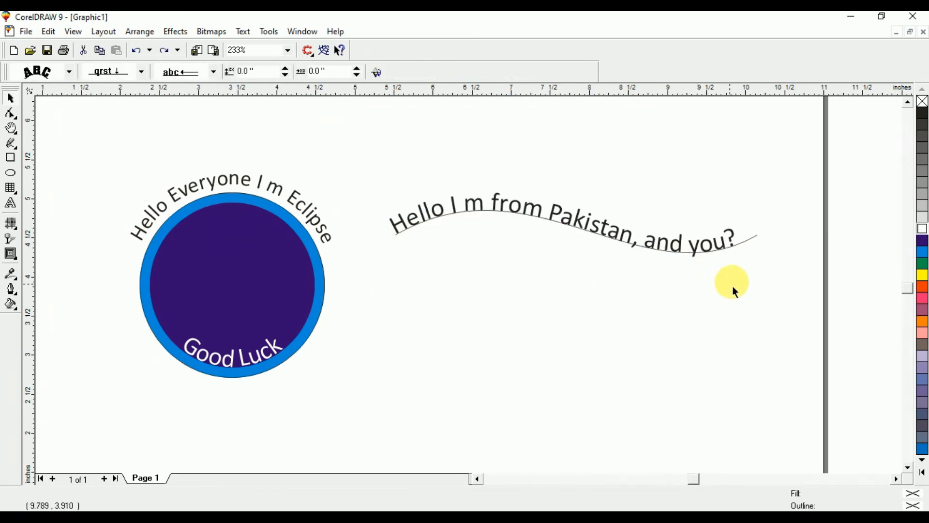
drag(748, 245, 746, 256)
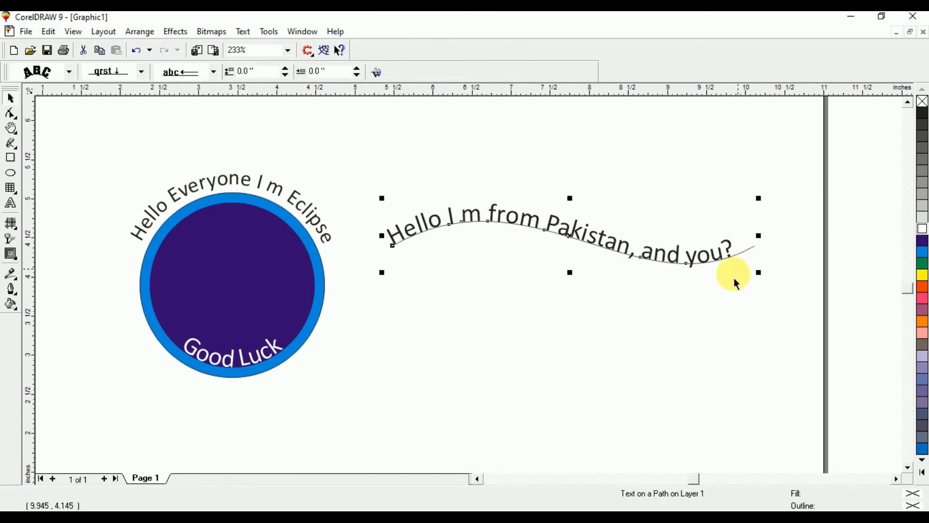
Step: Delete the control curve beneath the wavy text, keeping the text itself
click(733, 271)
click(745, 261)
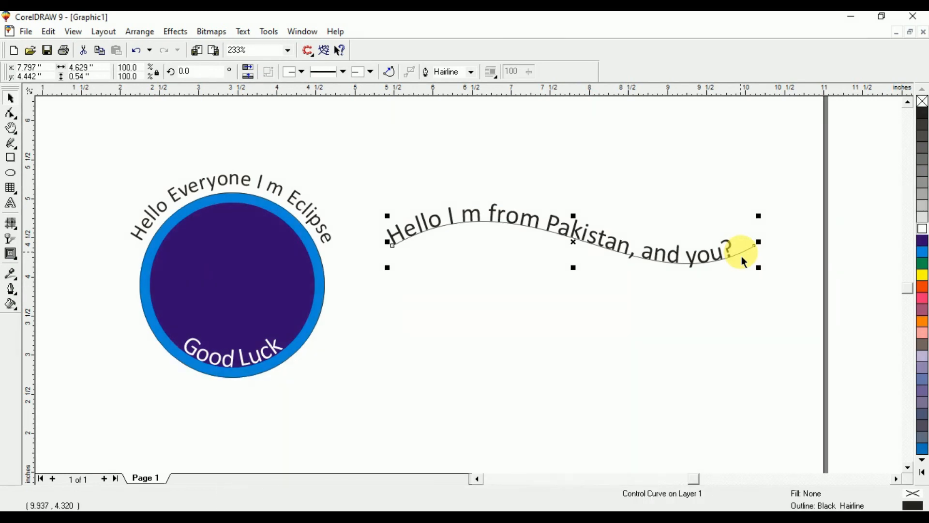
key(Delete)
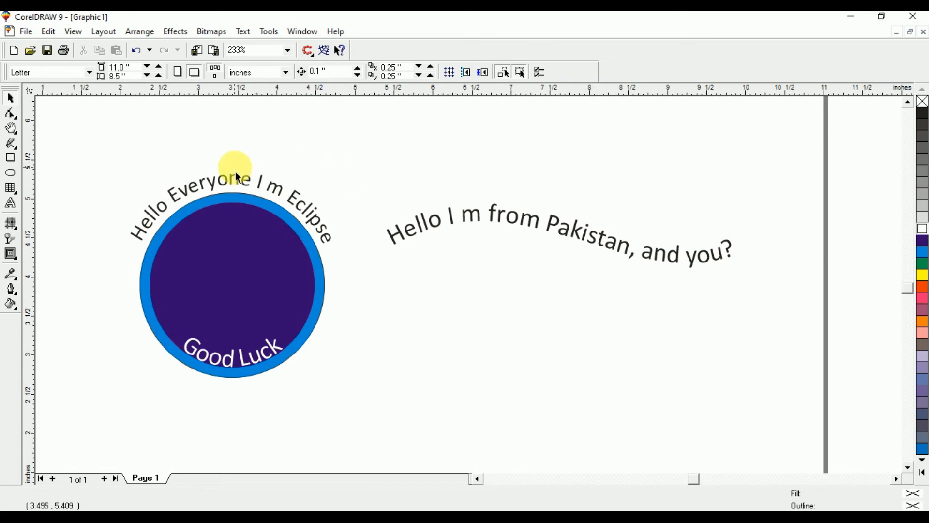
Step: Clear all objects from the page and add the artistic text "Design"
drag(88, 130, 777, 442)
key(Delete)
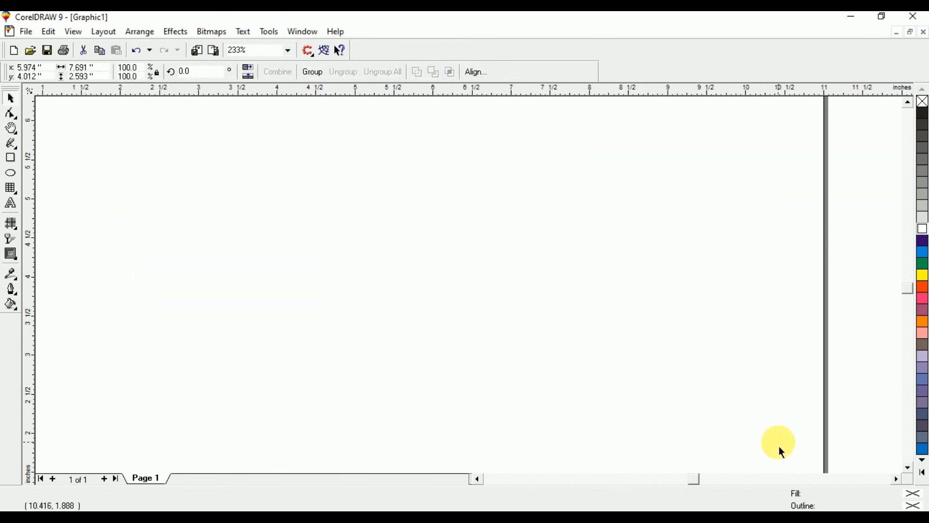
click(11, 203)
click(292, 262)
text(Dessig)
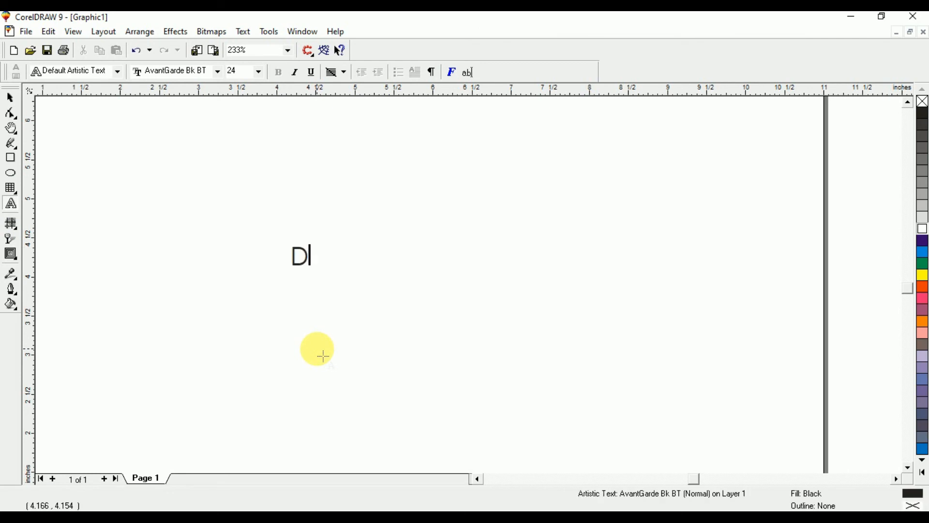
key(BackSpace)
key(BackSpace)
key(BackSpace)
text(ign)
key(ctrl+space)
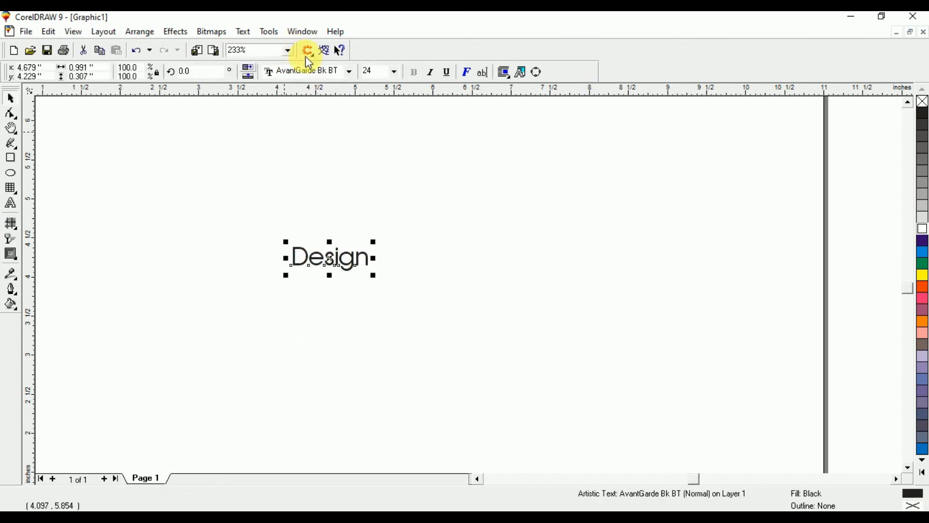
Step: Set the "Design" text to the avocado font at size 150
click(326, 72)
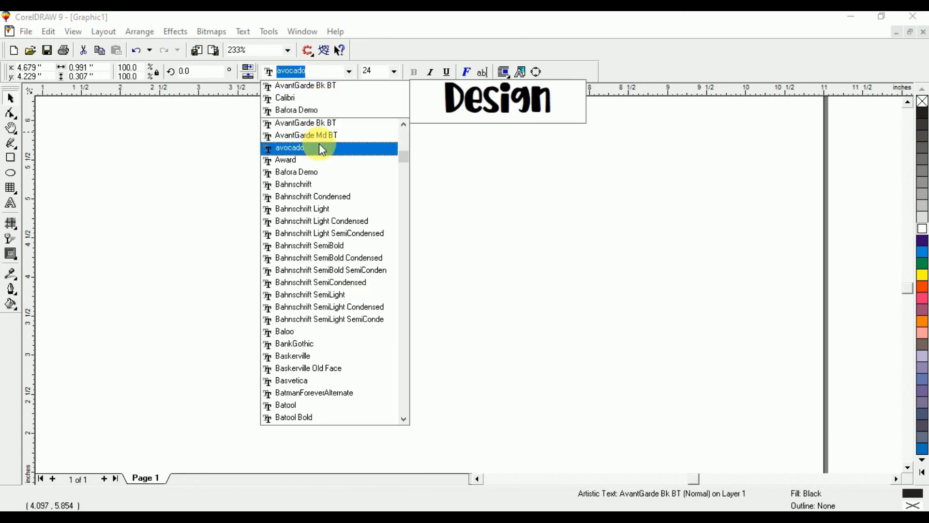
click(321, 148)
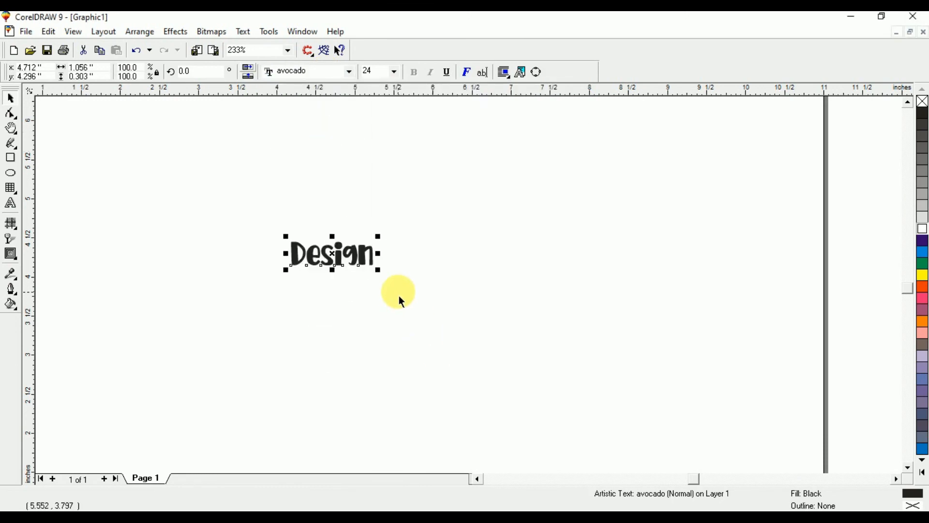
click(395, 72)
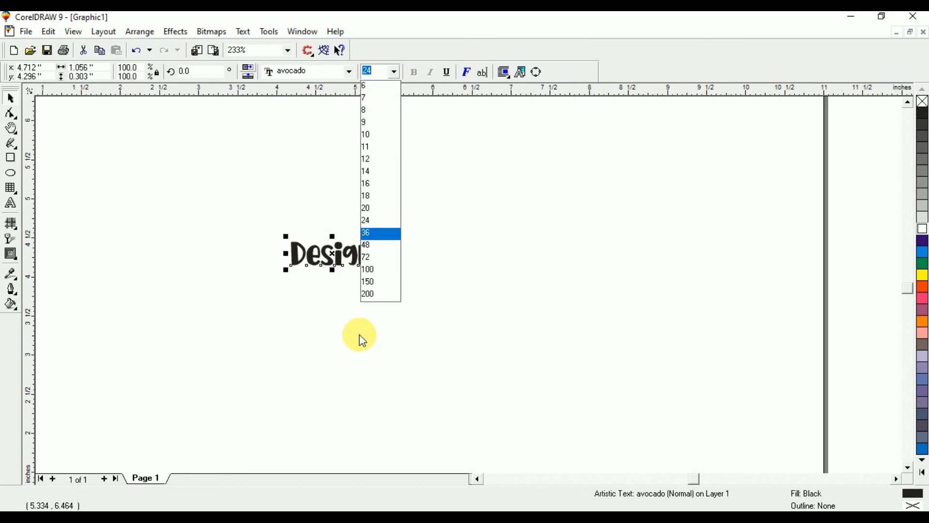
click(375, 282)
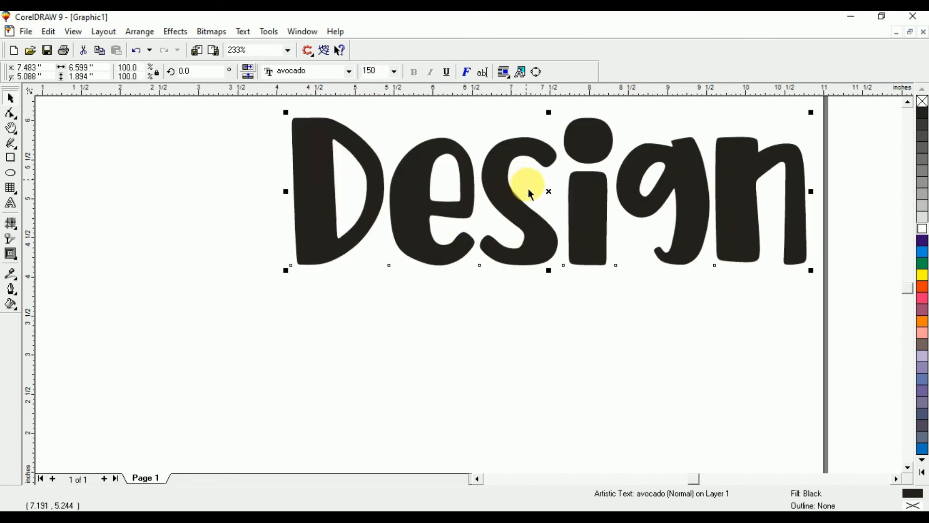
Step: Move the "Design" text down to the middle of the page area and fill it with cyan
drag(550, 193, 422, 274)
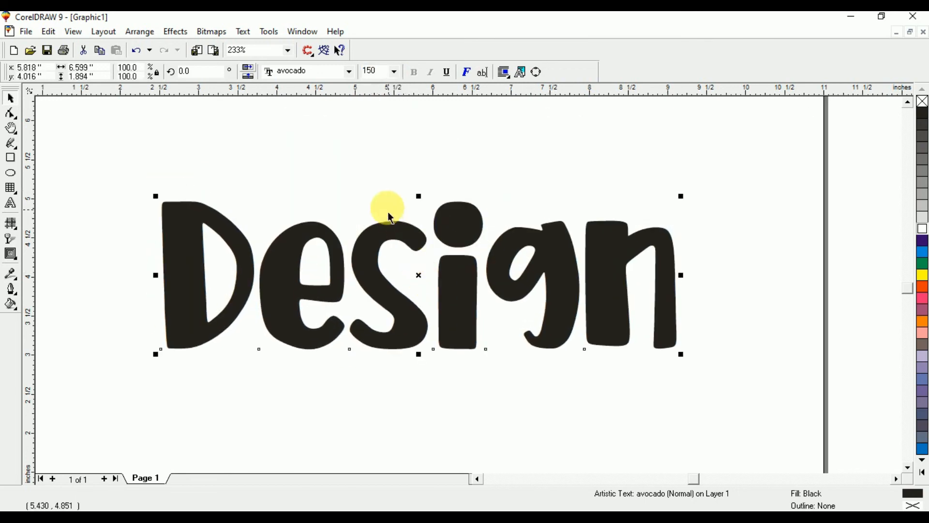
click(388, 208)
click(381, 234)
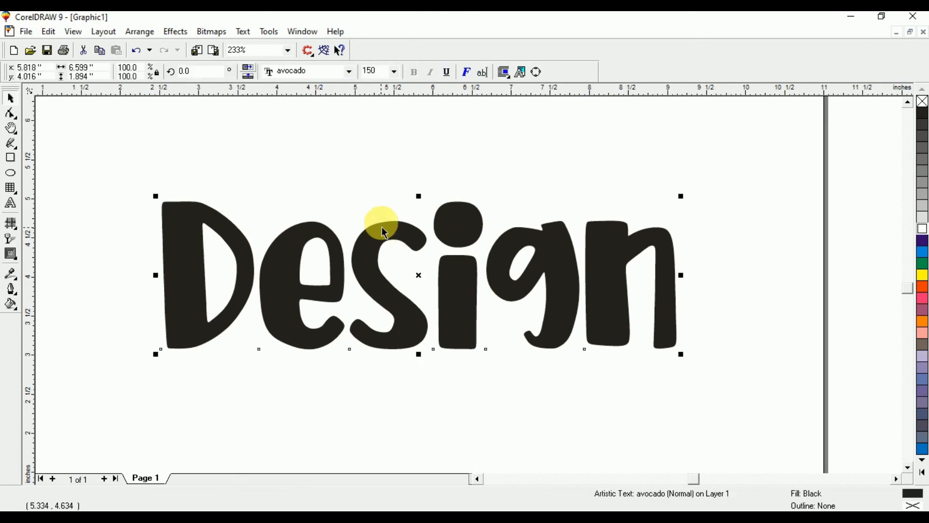
click(922, 251)
click(720, 242)
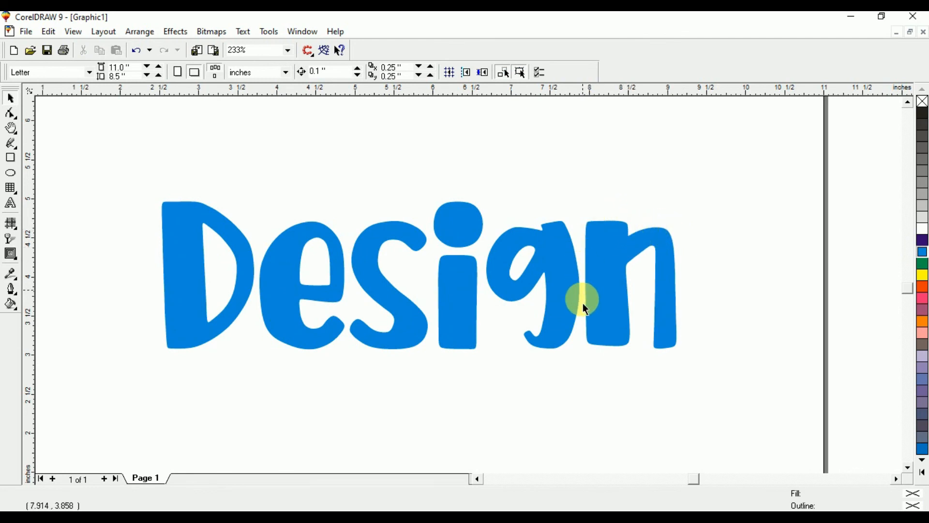
click(635, 350)
key(F12)
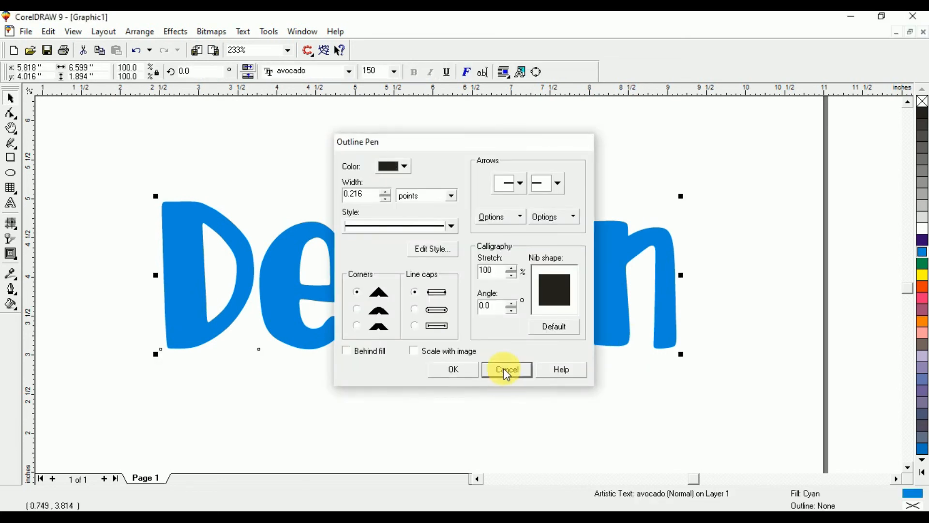
click(503, 372)
click(283, 247)
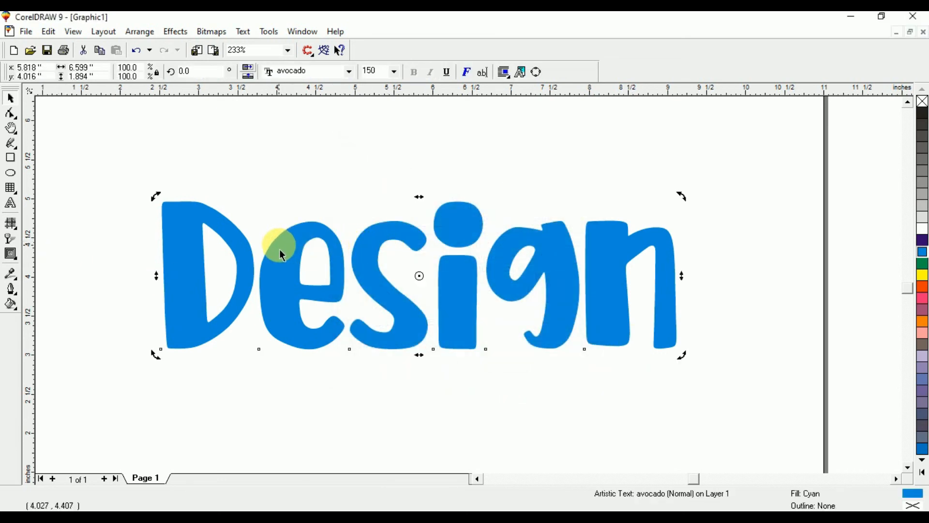
Step: Set the outline pen width for the "Design" text to 2.0 points
click(11, 290)
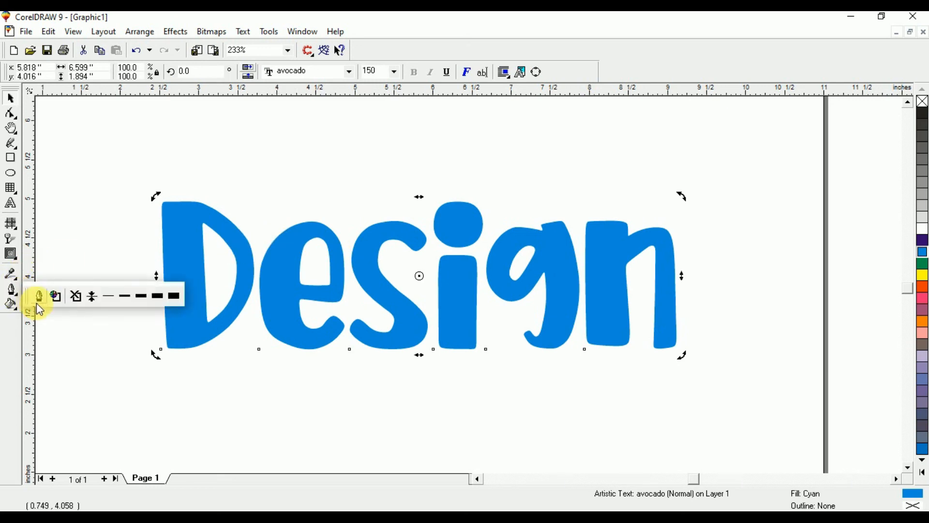
click(41, 301)
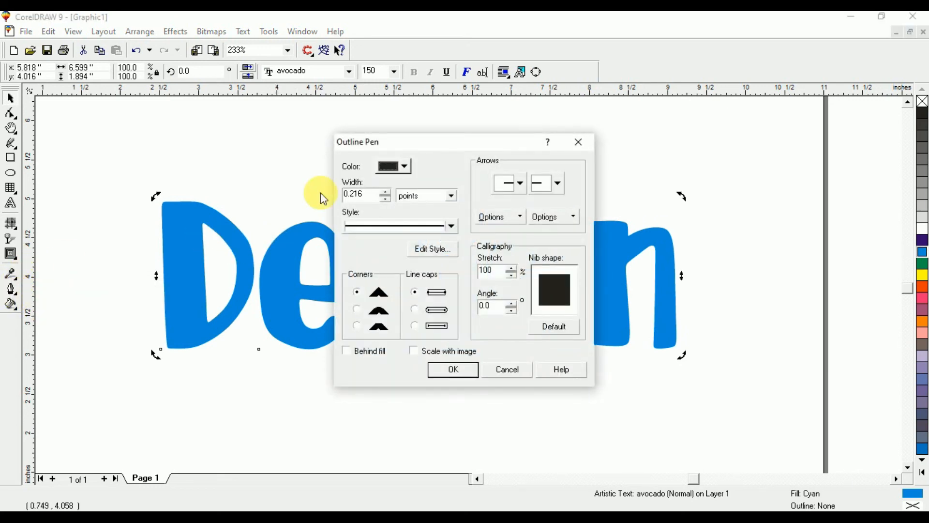
drag(435, 135, 593, 104)
drag(530, 155, 508, 155)
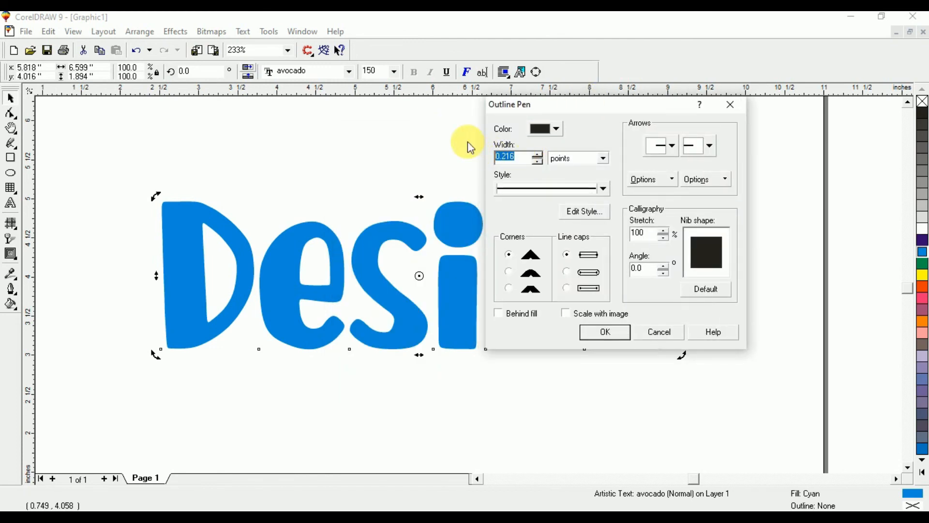
text(2.)
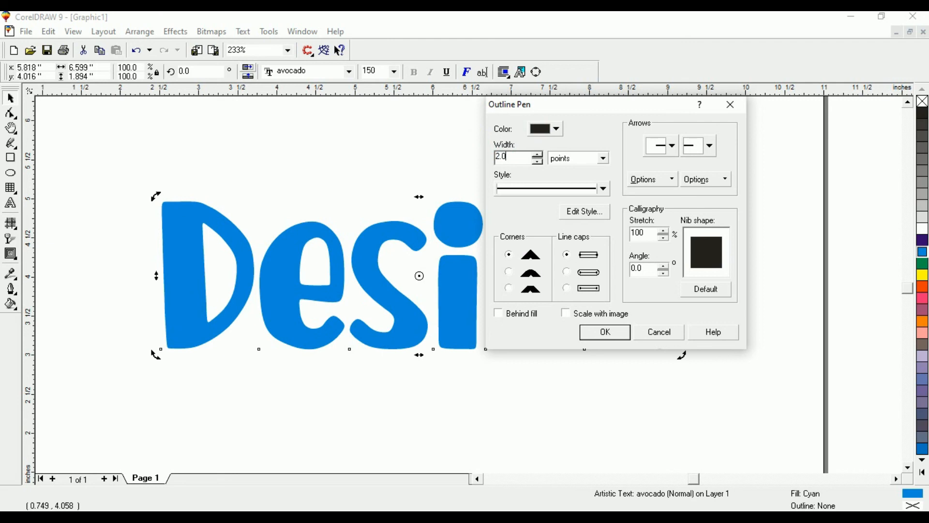
text(0)
Step: Give the outline rounded corners and round line caps, place it behind the fill, and apply it
click(508, 271)
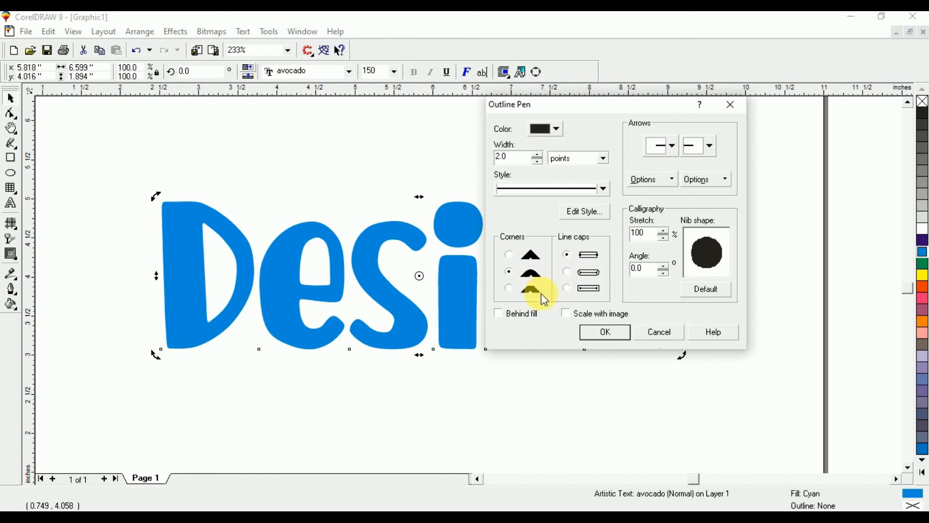
click(567, 273)
click(517, 314)
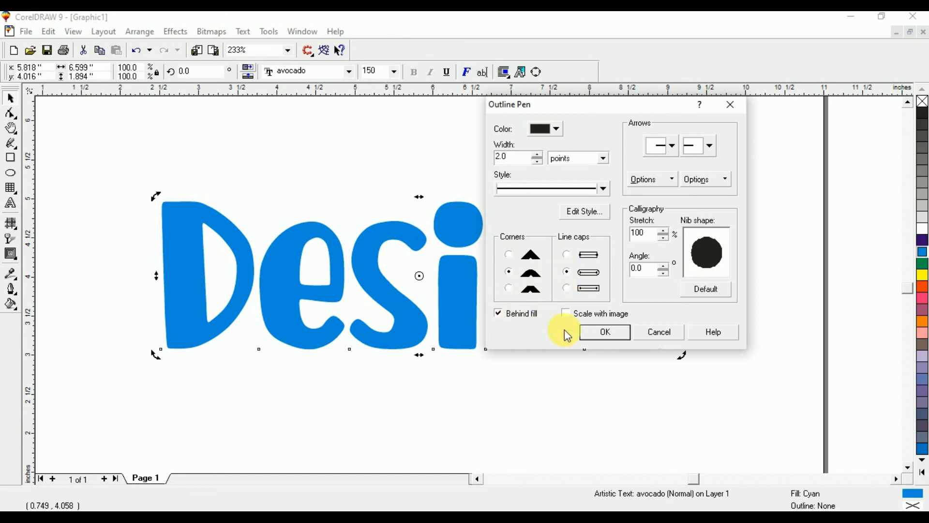
click(590, 335)
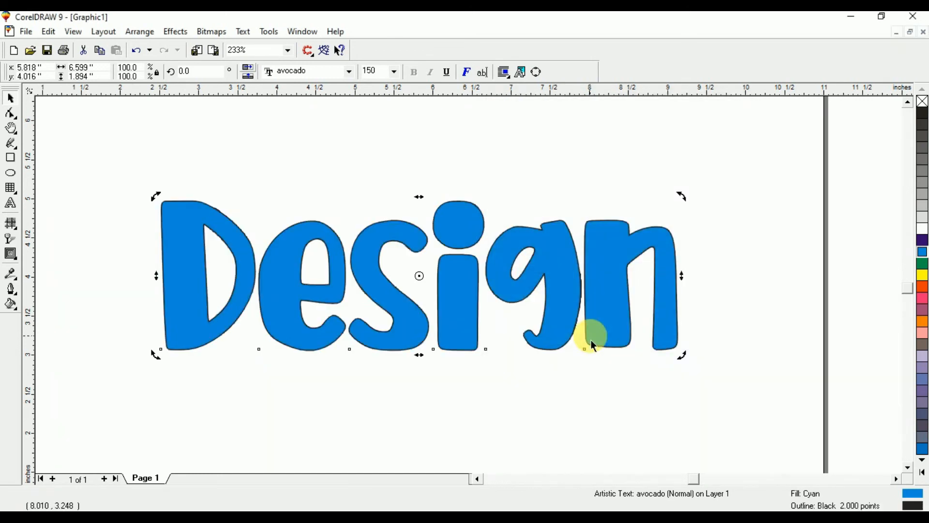
Step: Thicken the black outline of the "Design" text to 5 points
click(11, 290)
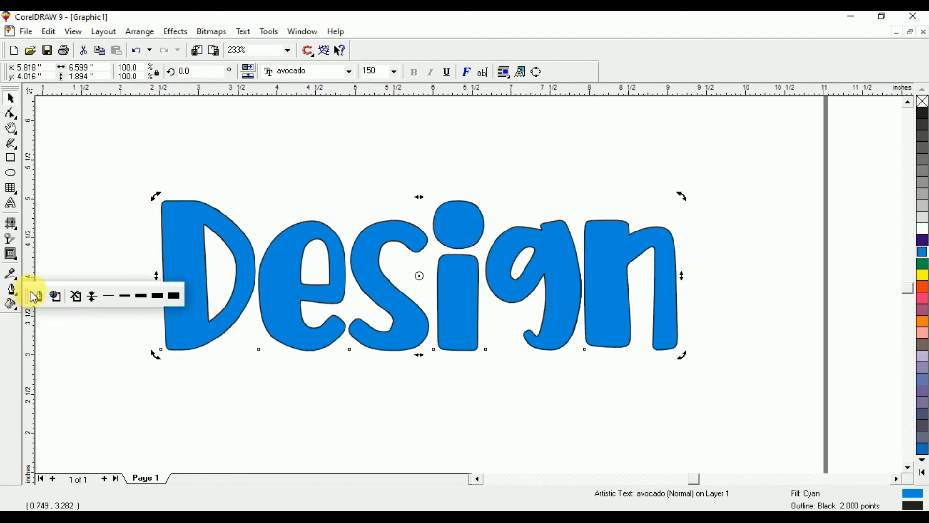
click(34, 297)
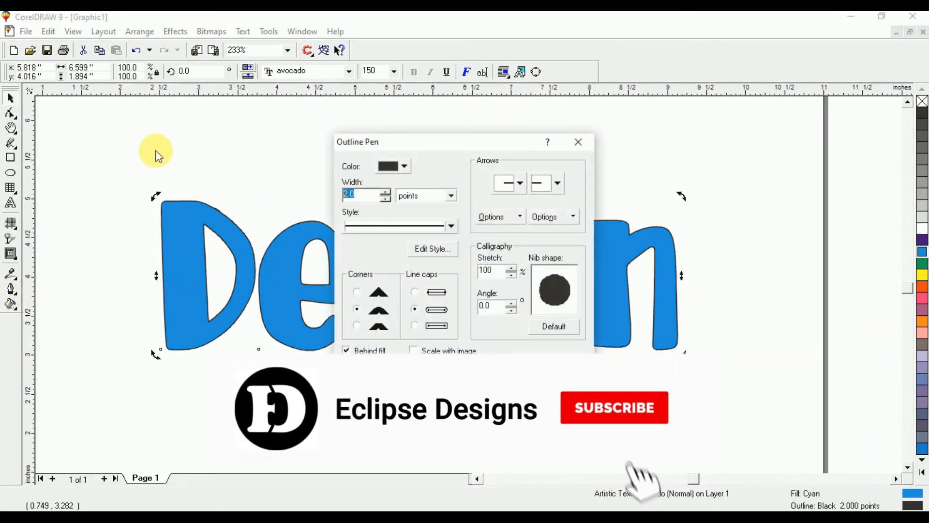
text(5)
key(Return)
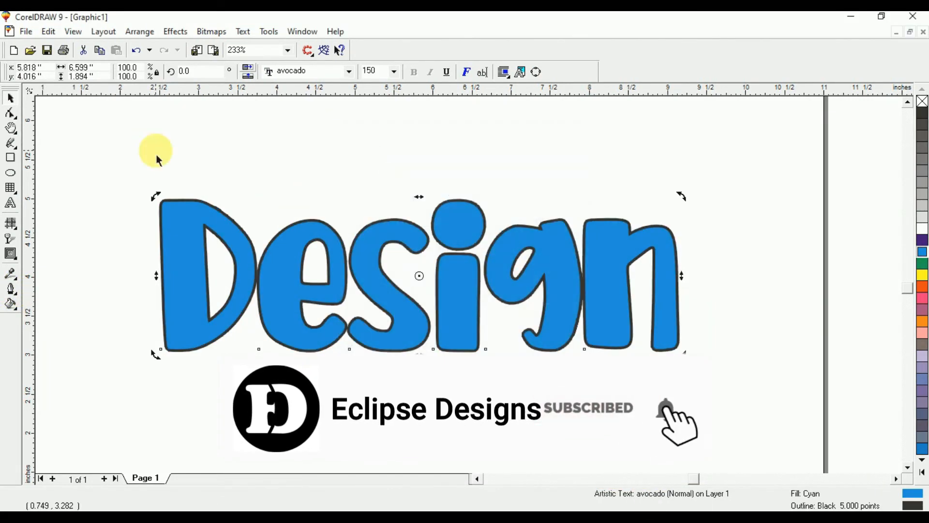
click(200, 150)
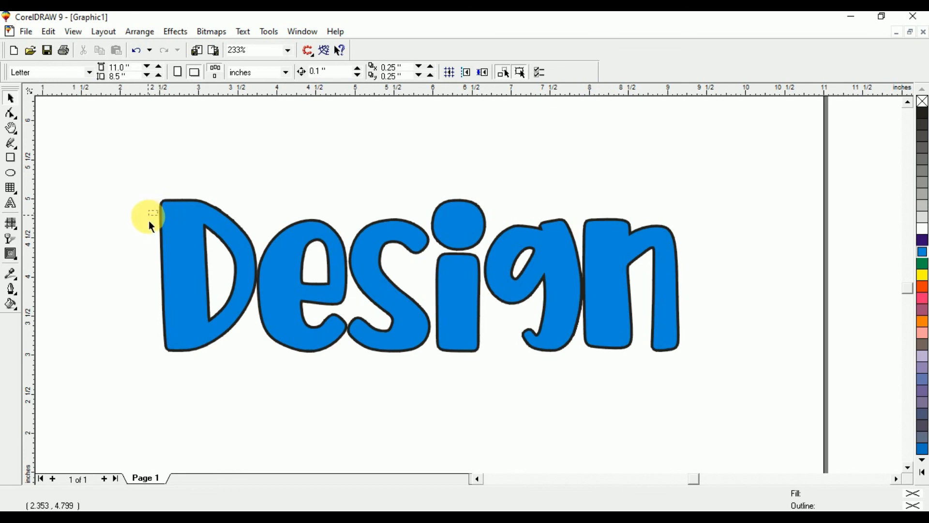
Step: Shift the outlined "Design" text slightly down and to the left, and undo the move
drag(180, 219, 175, 235)
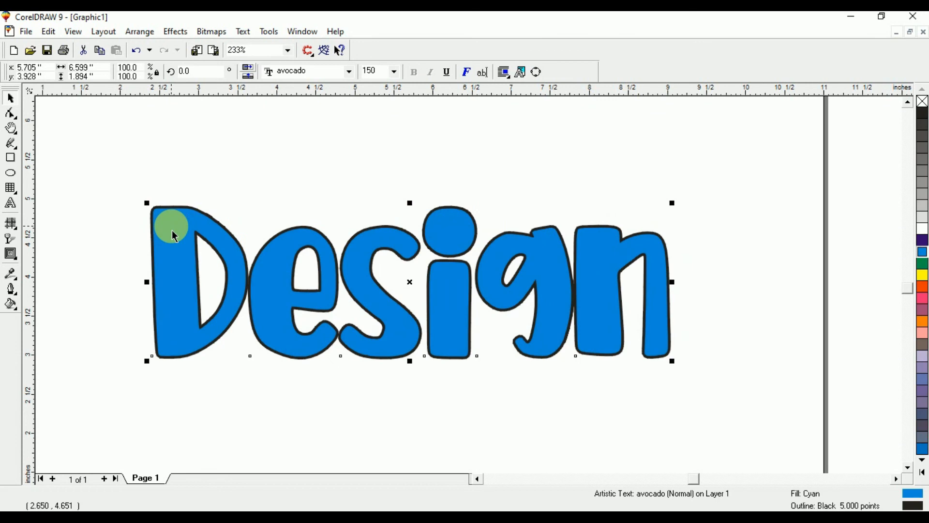
key(ctrl+z)
click(240, 169)
Step: Duplicate the outlined "Design" text and deselect the copy
click(189, 223)
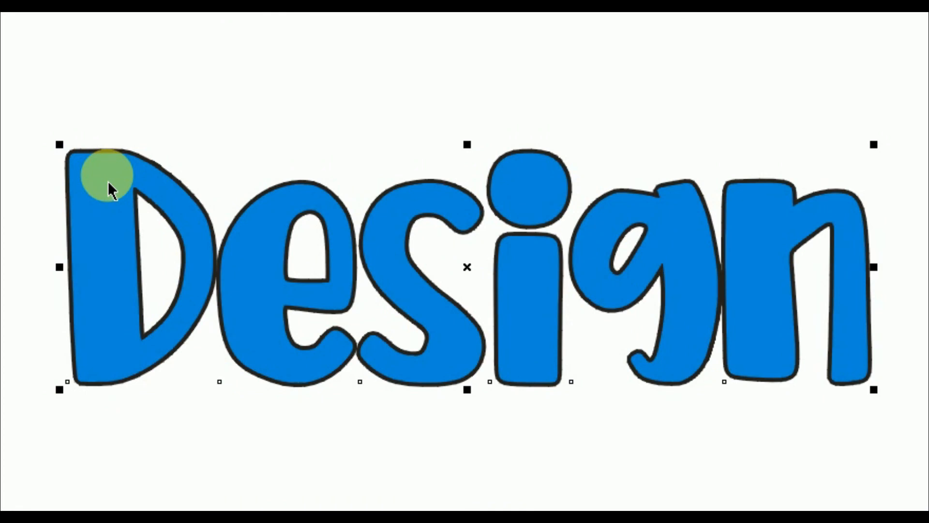
key(ctrl+d)
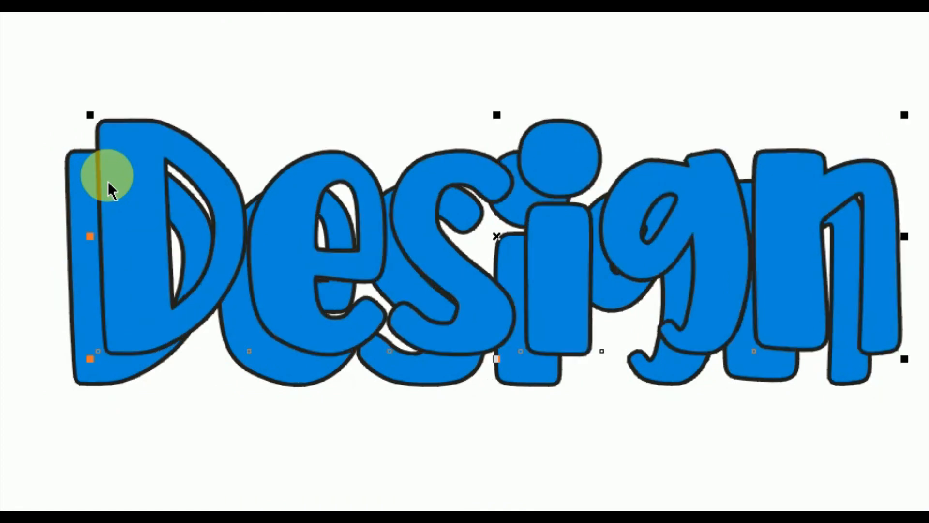
key(Escape)
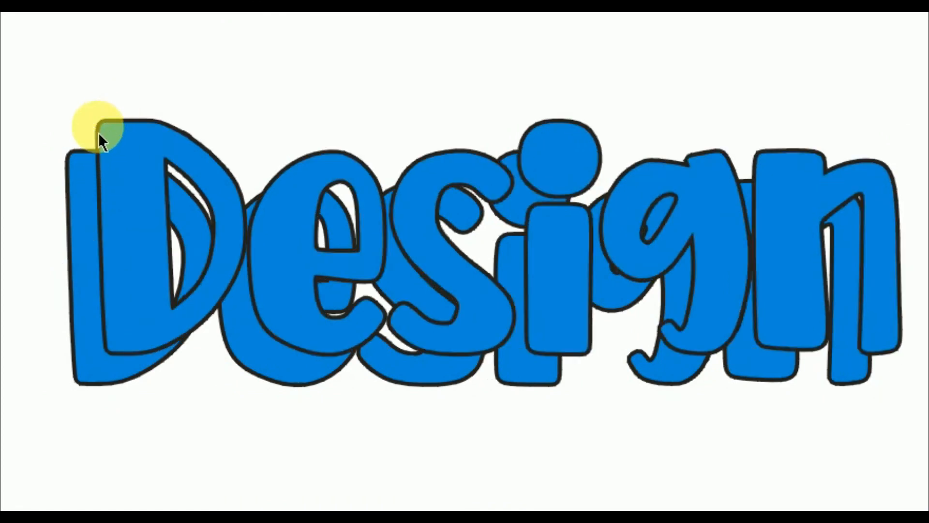
Step: Fill the rear "Design" text black and move the blue copy closer over it to form a narrow offset shadow
click(79, 163)
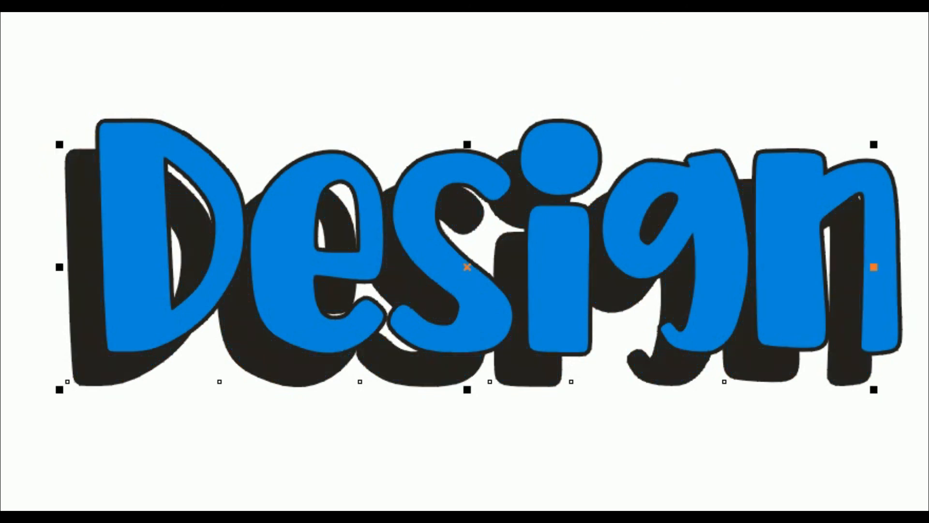
click(508, 179)
drag(509, 179, 474, 256)
click(416, 433)
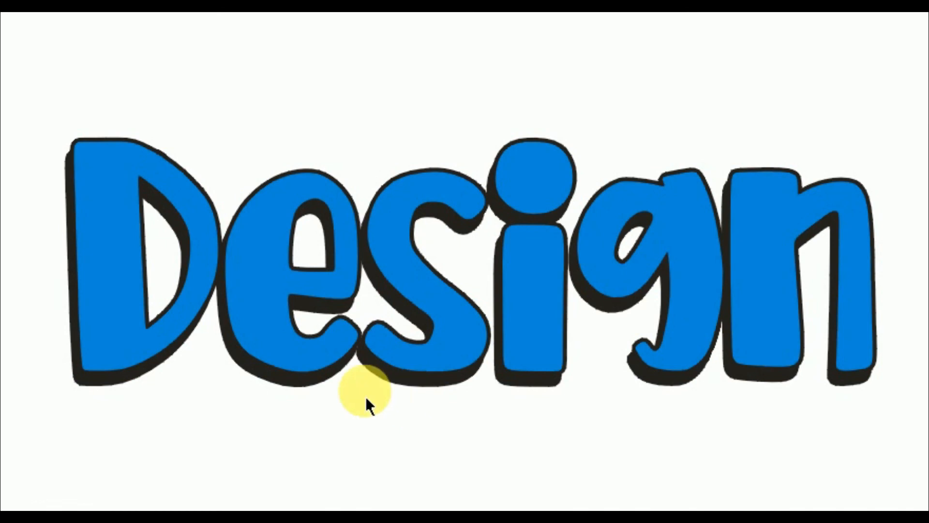